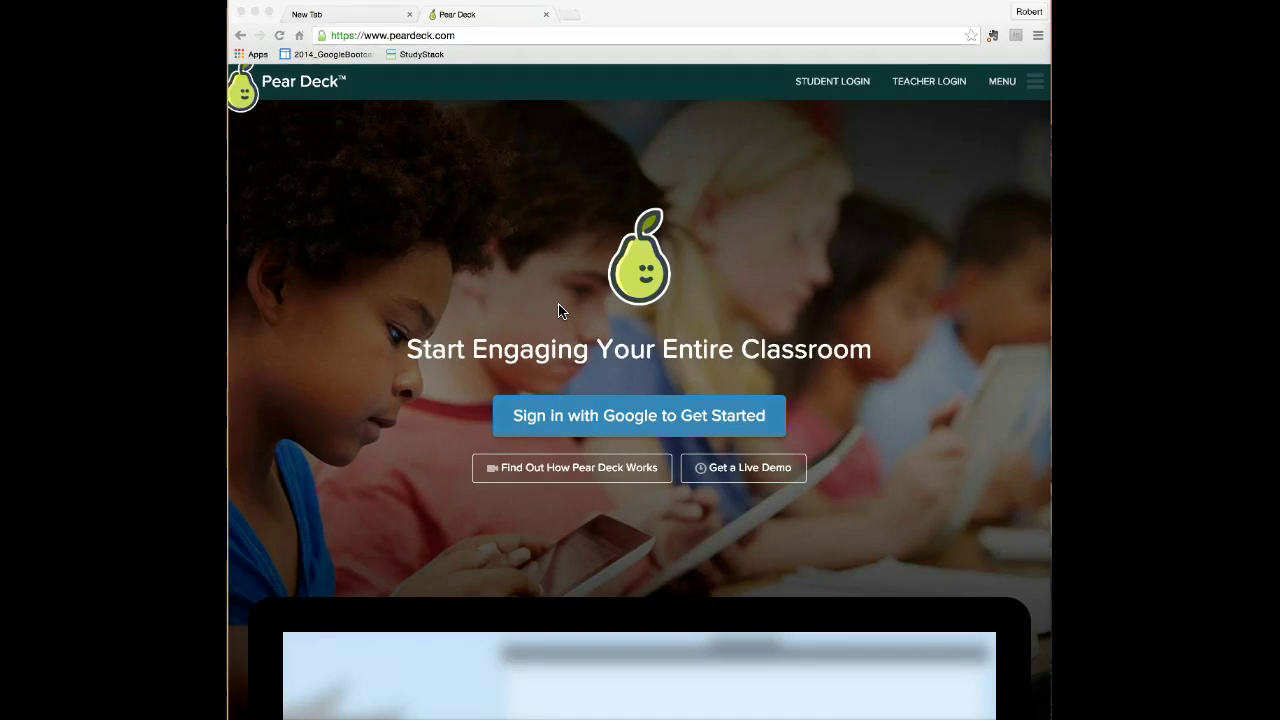
# Step: Switch from the Pear Deck home page to the Google new tab page
pyautogui.click(343, 14)
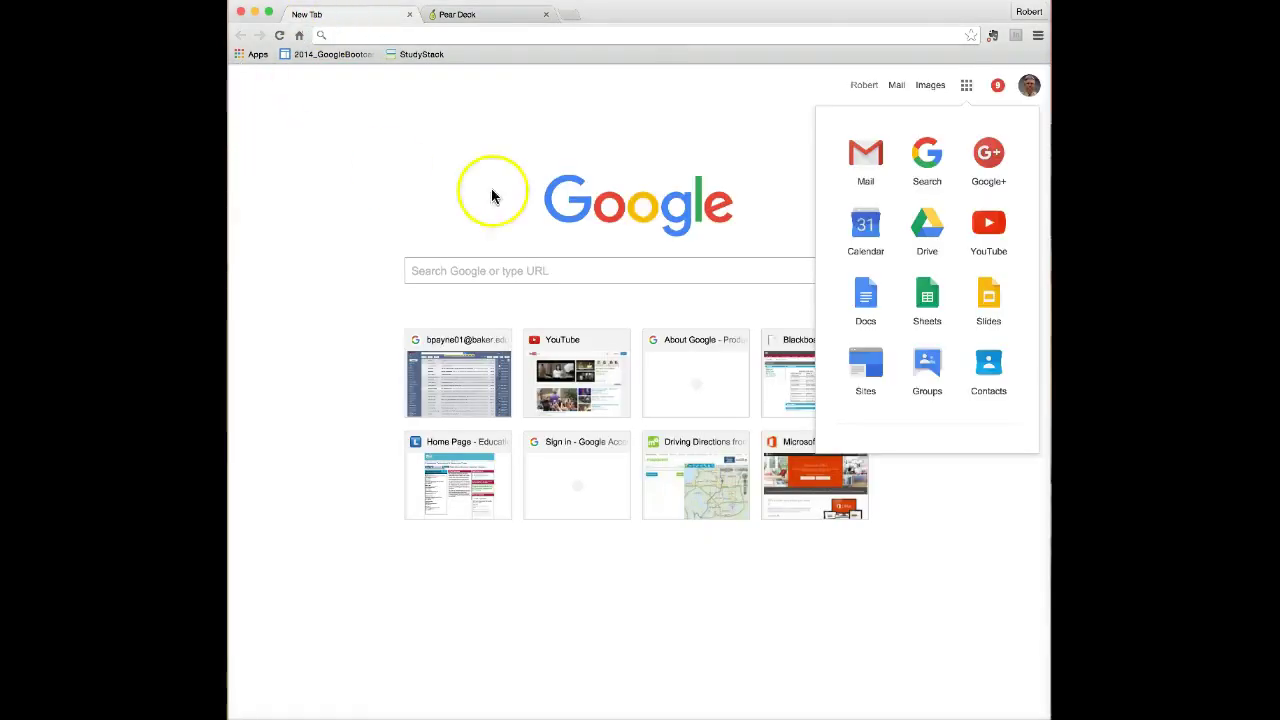
# Step: Open Google Drive from the Google apps grid and scroll My Drive to the Demo Pear Deck Presentation file
pyautogui.click(768, 193)
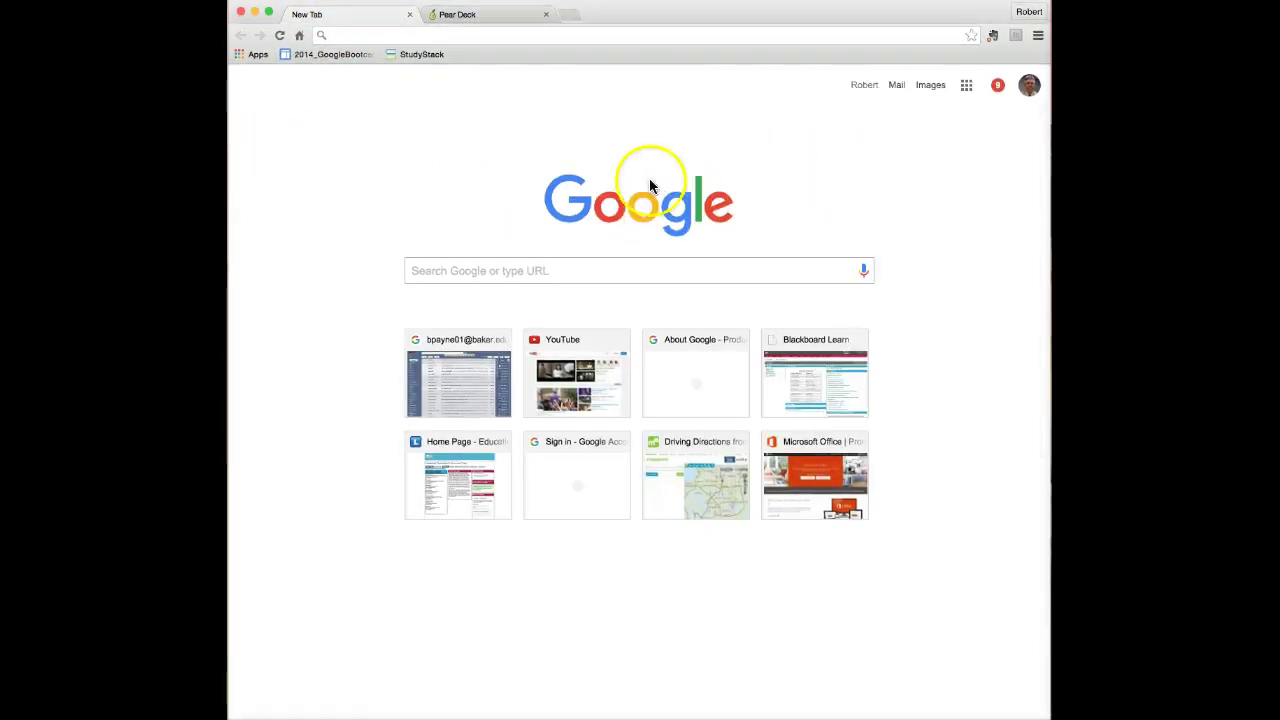
pyautogui.click(967, 88)
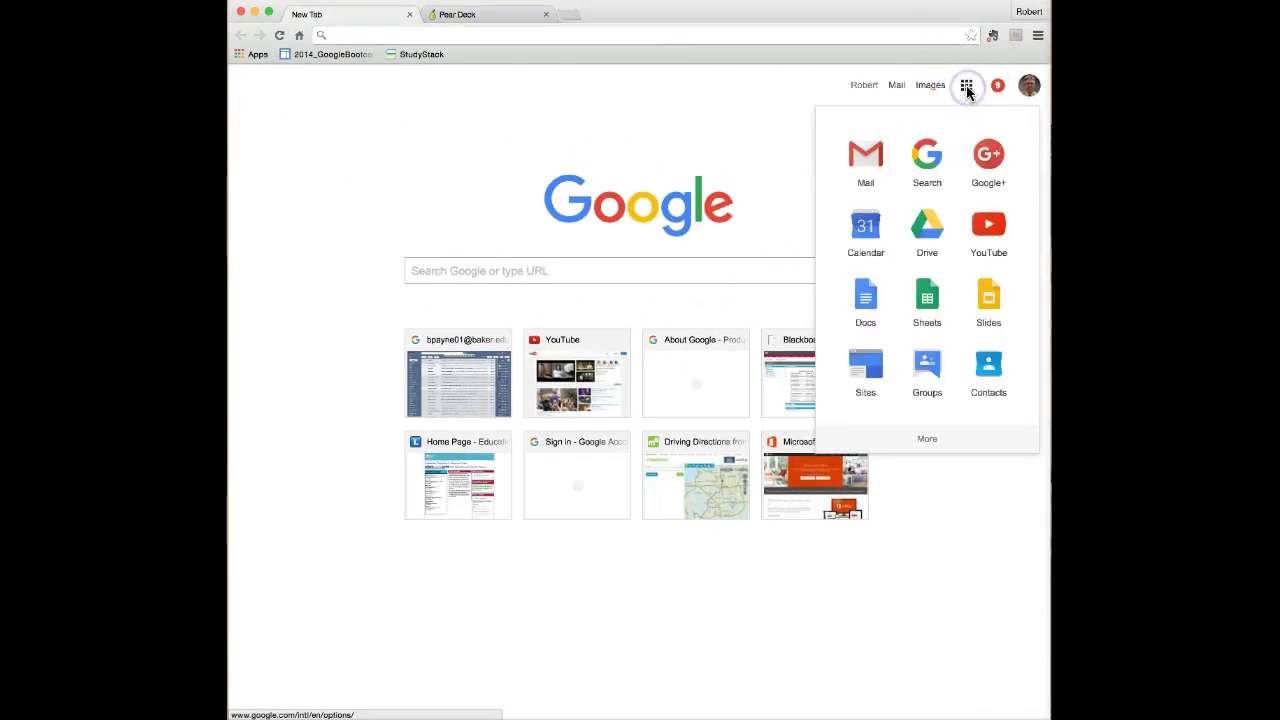
pyautogui.click(938, 230)
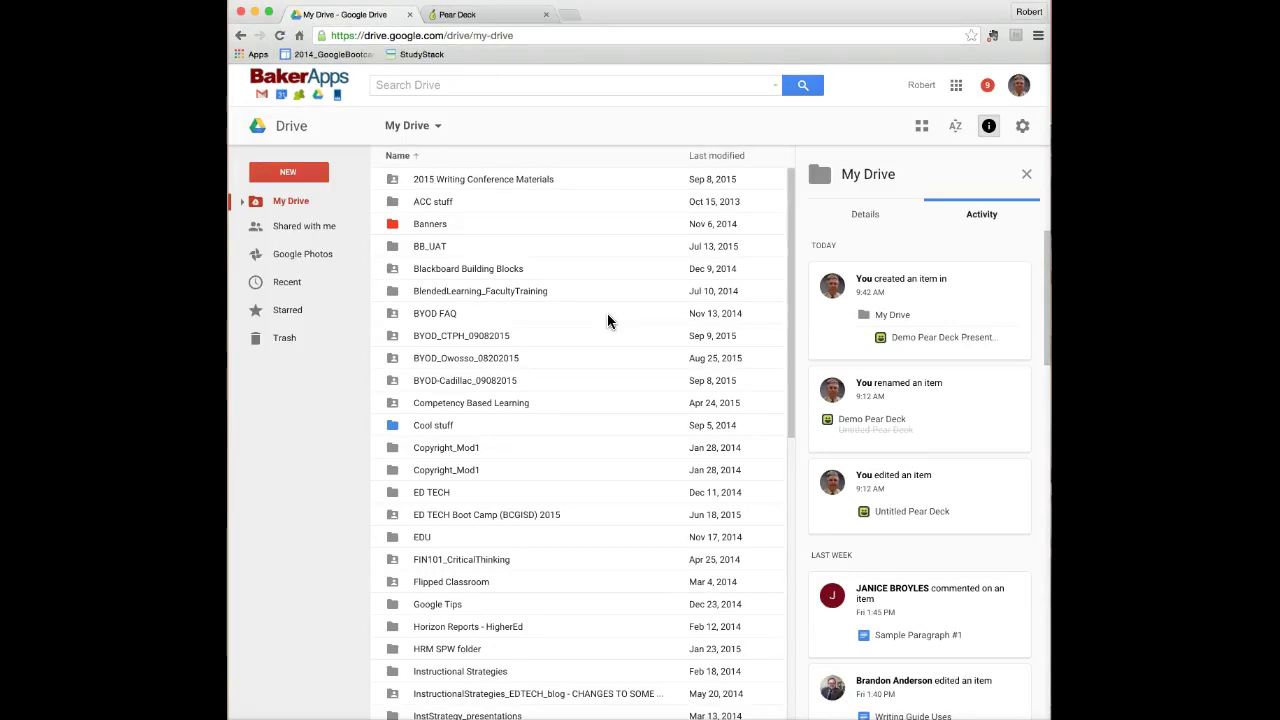
pyautogui.scroll(-4, 640, 318)
pyautogui.scroll(-12, 631, 324)
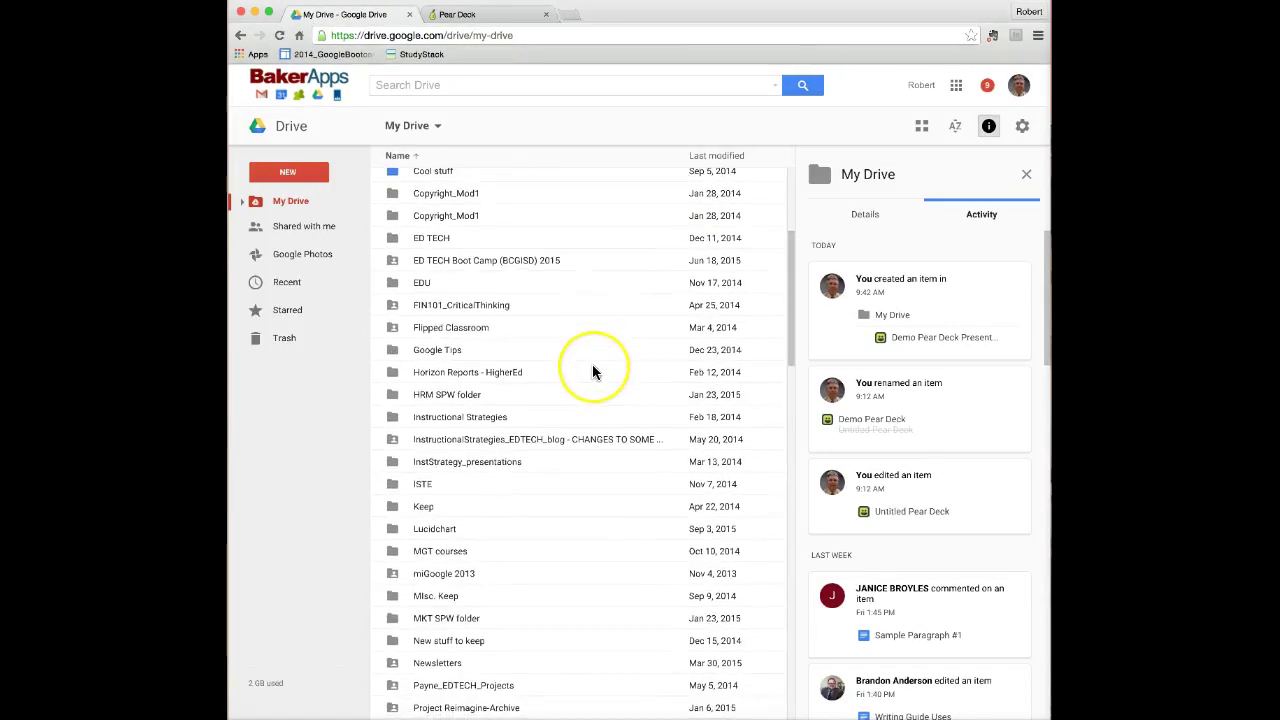
pyautogui.scroll(-10, 593, 372)
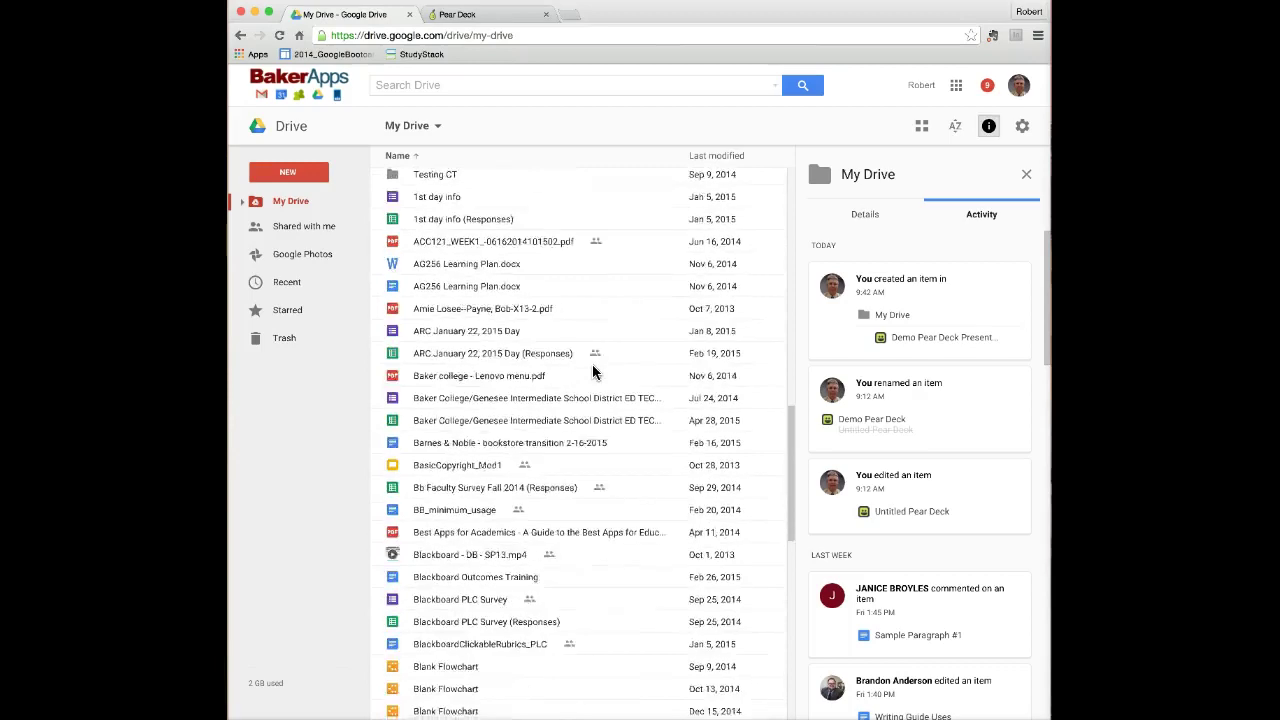
pyautogui.scroll(-8, 593, 372)
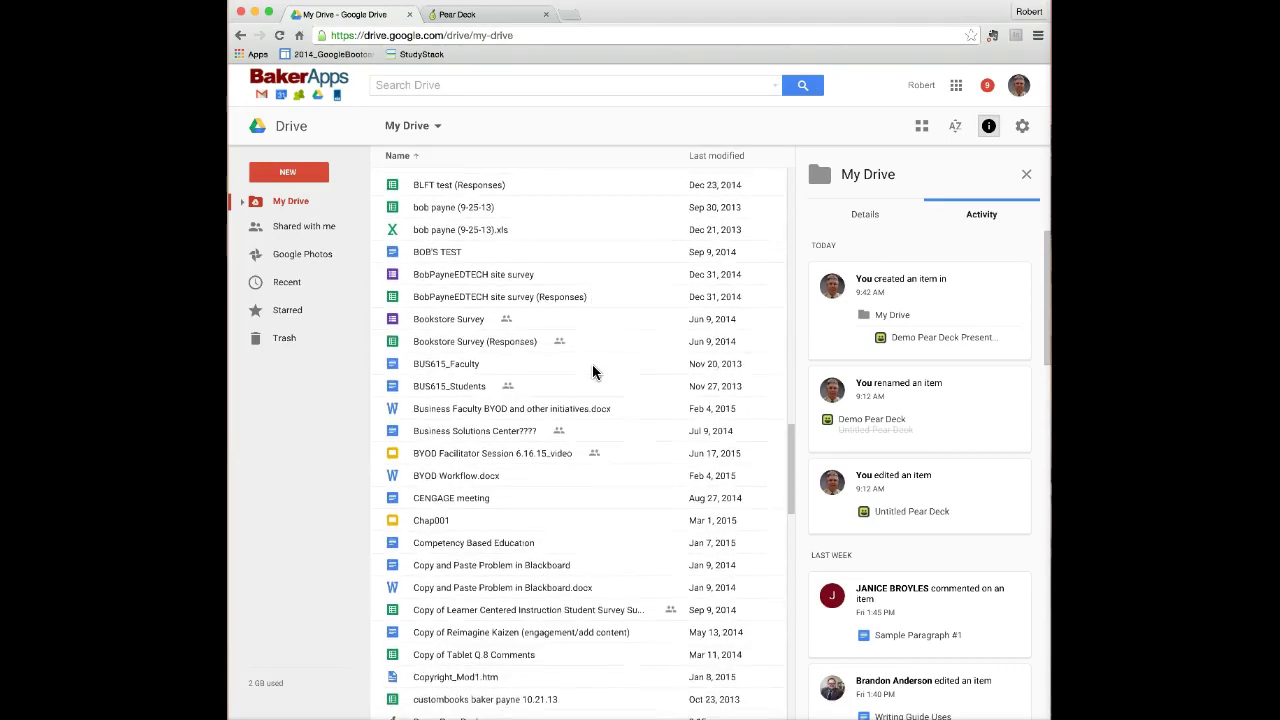
pyautogui.scroll(-5, 593, 372)
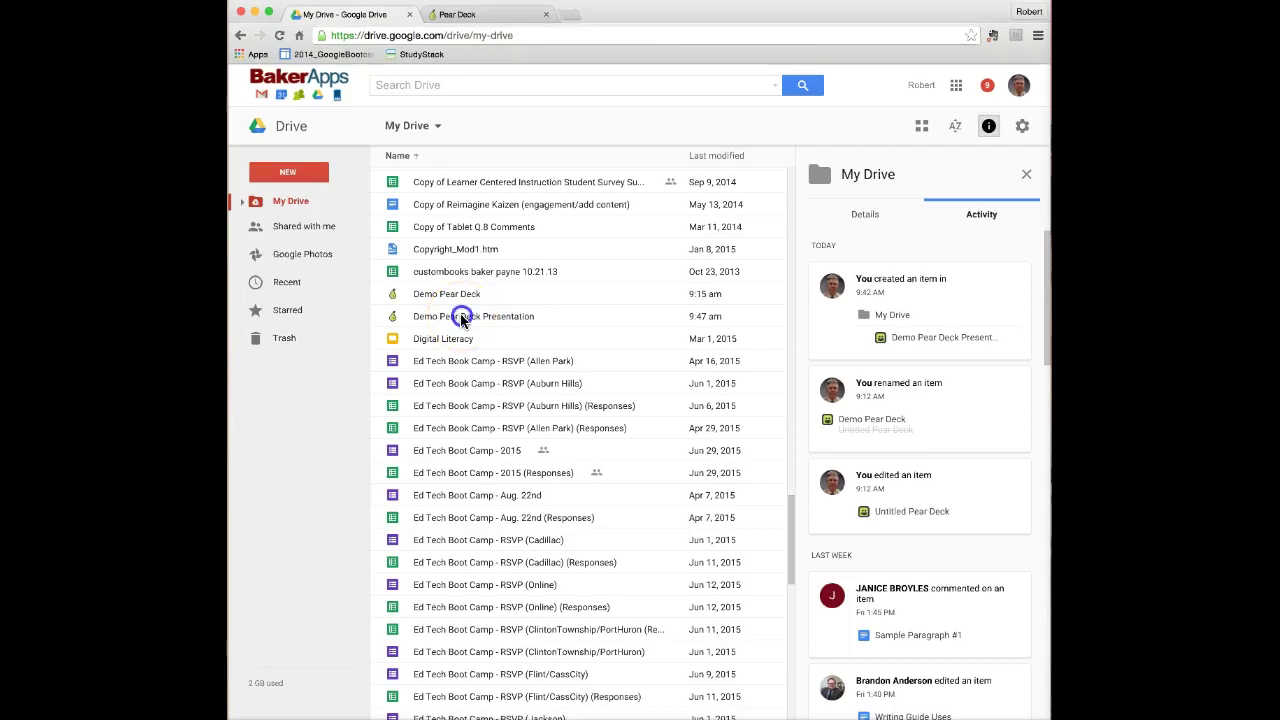
# Step: Open the Demo Pear Deck Presentation in Pear Deck from the Connected apps list
pyautogui.doubleClick(461, 318)
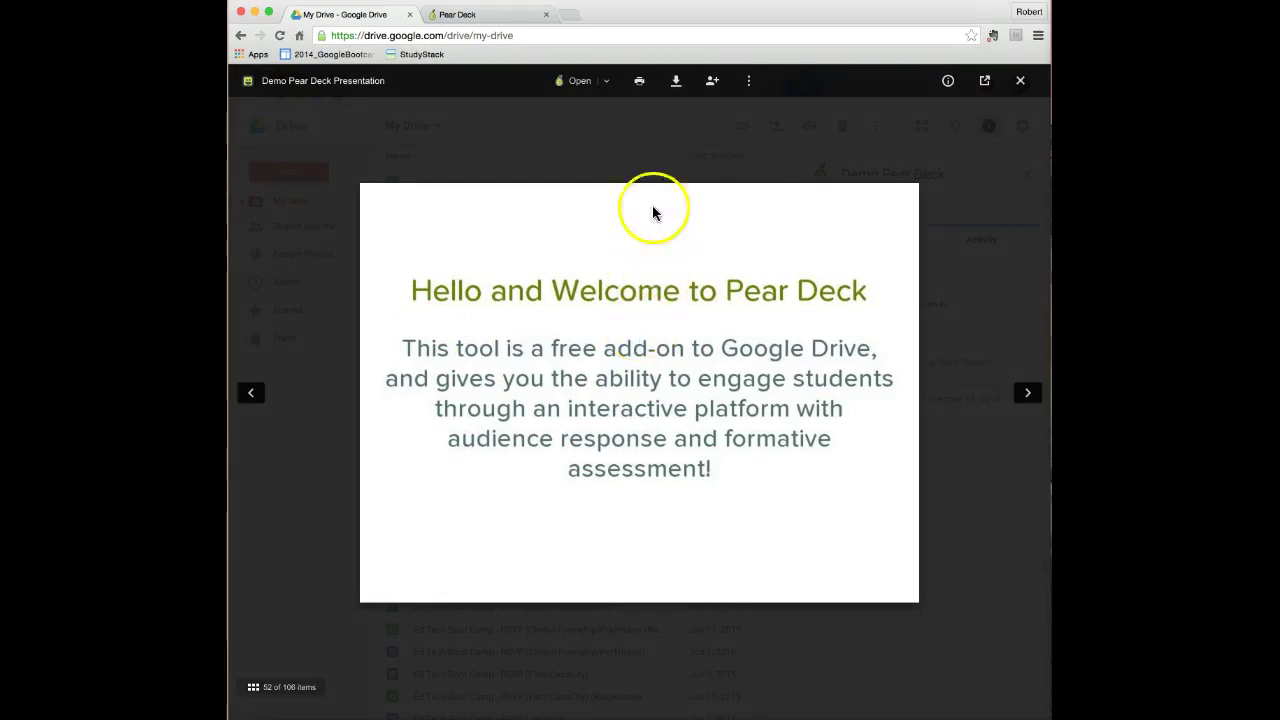
pyautogui.click(605, 84)
pyautogui.click(646, 131)
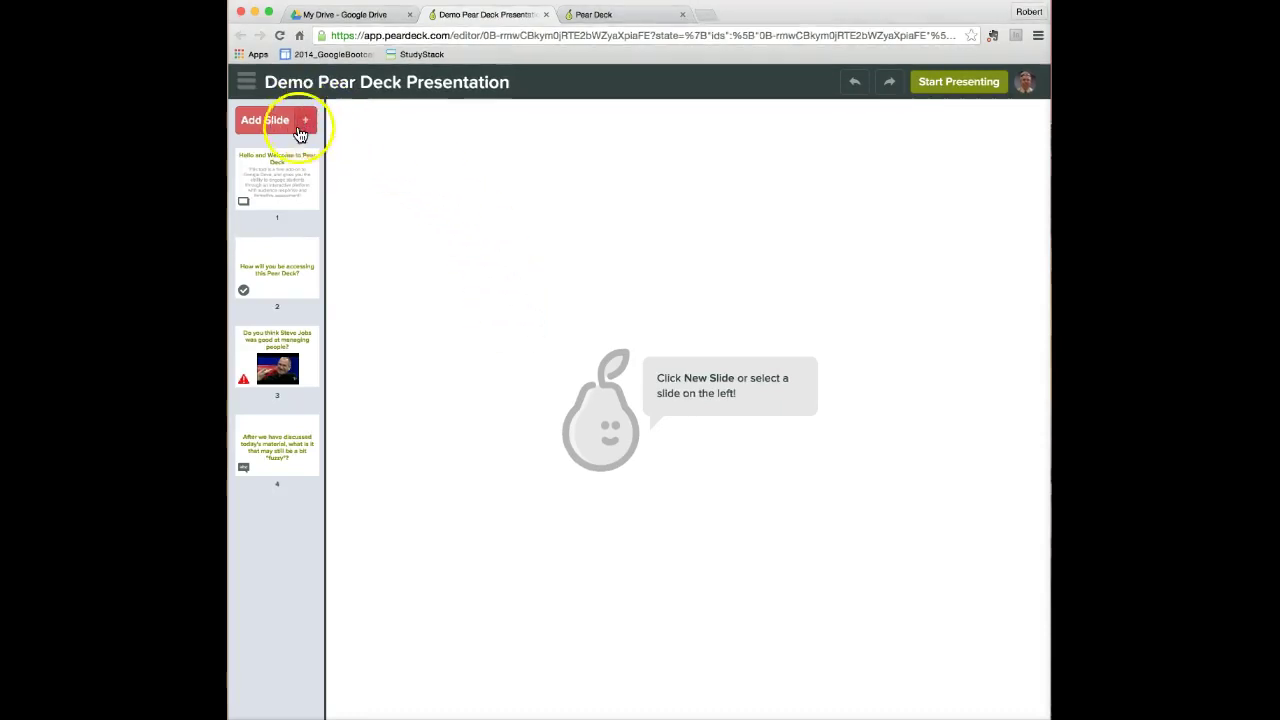
pyautogui.moveTo(318, 200)
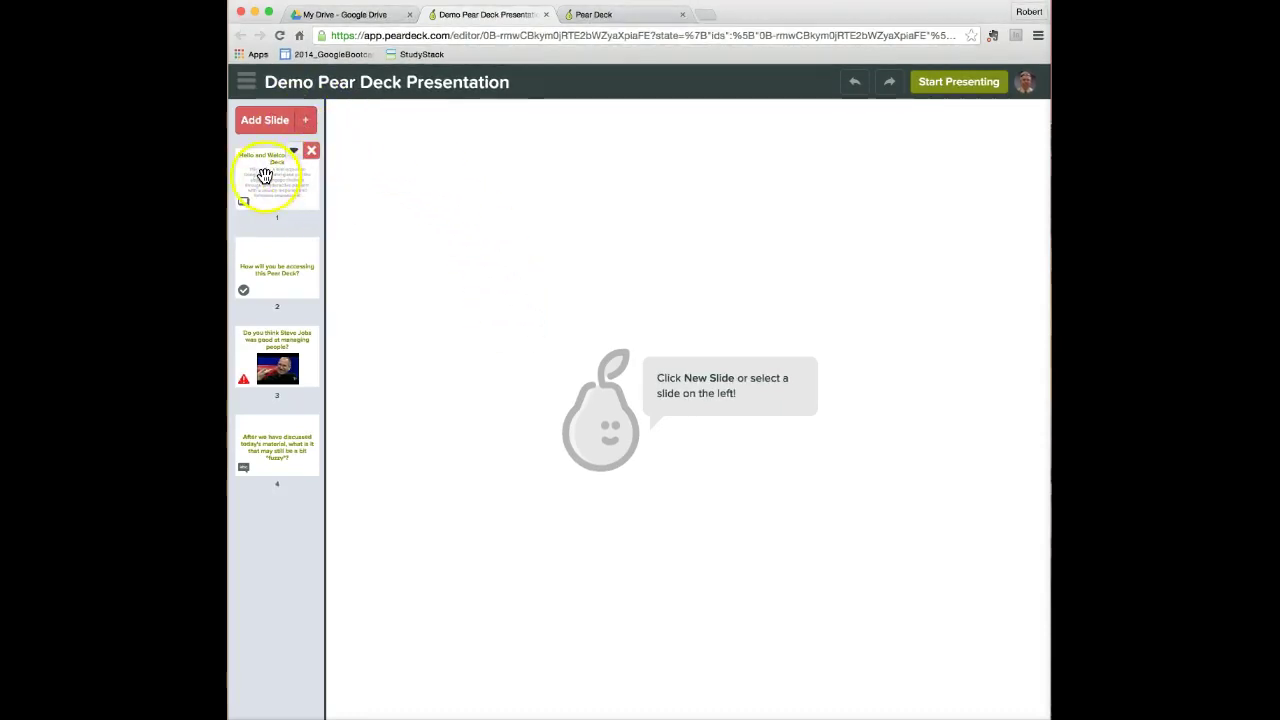
pyautogui.moveTo(264, 176)
pyautogui.mouseDown()
pyautogui.moveTo(271, 263)
pyautogui.moveTo(288, 188)
pyautogui.moveTo(266, 297)
pyautogui.moveTo(283, 191)
pyautogui.mouseUp()
pyautogui.click(281, 400)
pyautogui.moveTo(281, 400); pyautogui.dragTo(274, 371)
pyautogui.moveTo(280, 209); pyautogui.dragTo(271, 291)
pyautogui.click(265, 370)
pyautogui.moveTo(265, 370); pyautogui.dragTo(282, 187)
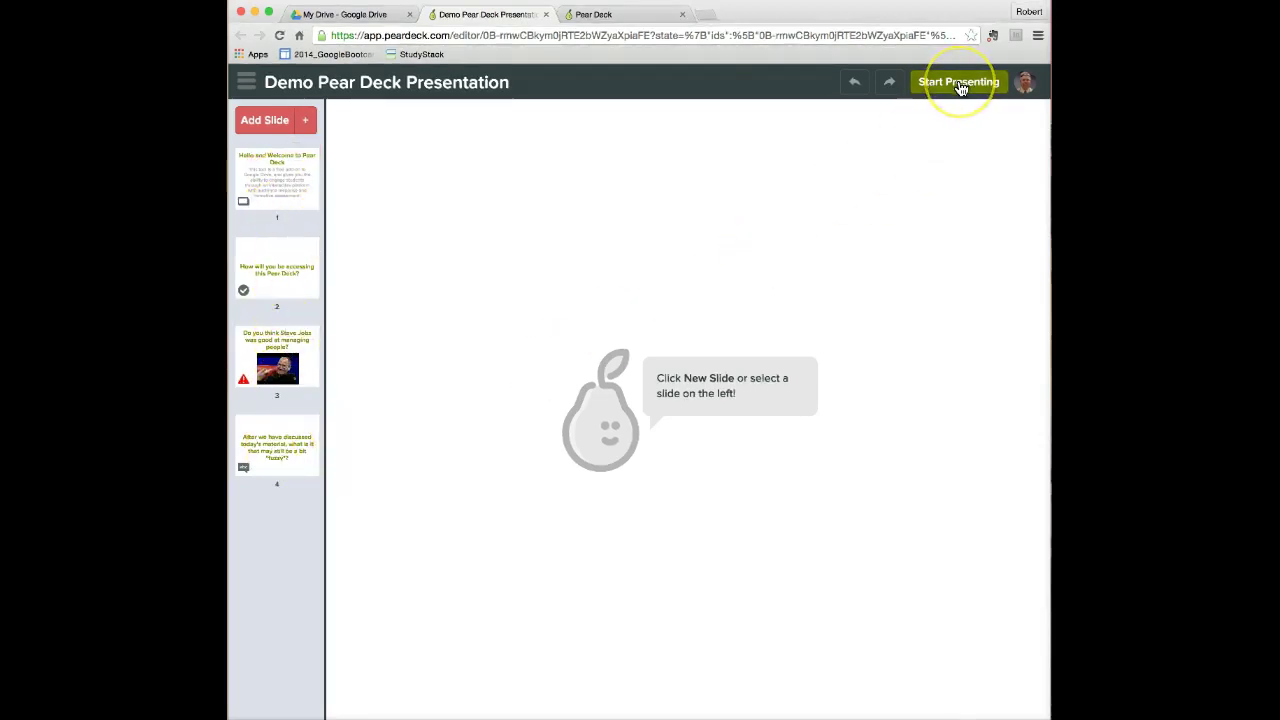
# Step: Browse the Add Slide types, previewing Write Text, Write Number and Show Students a Website
pyautogui.click(307, 126)
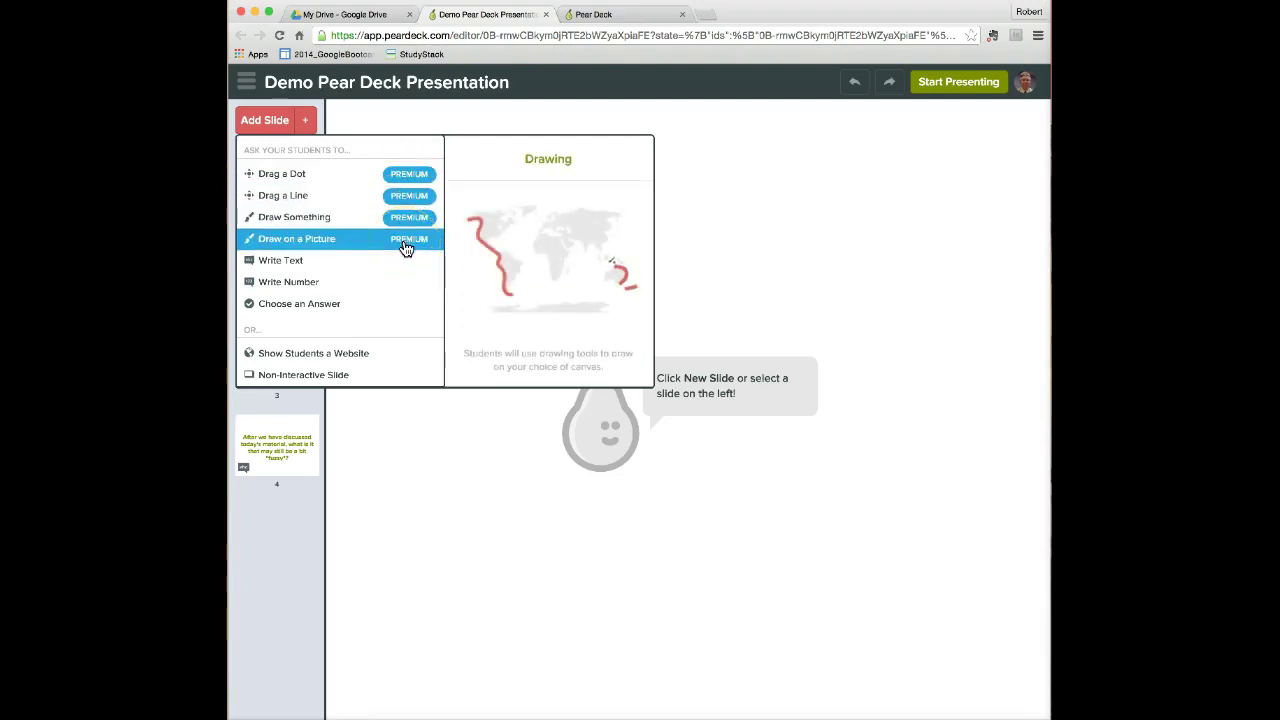
pyautogui.moveTo(340, 262); pyautogui.dragTo(297, 268)
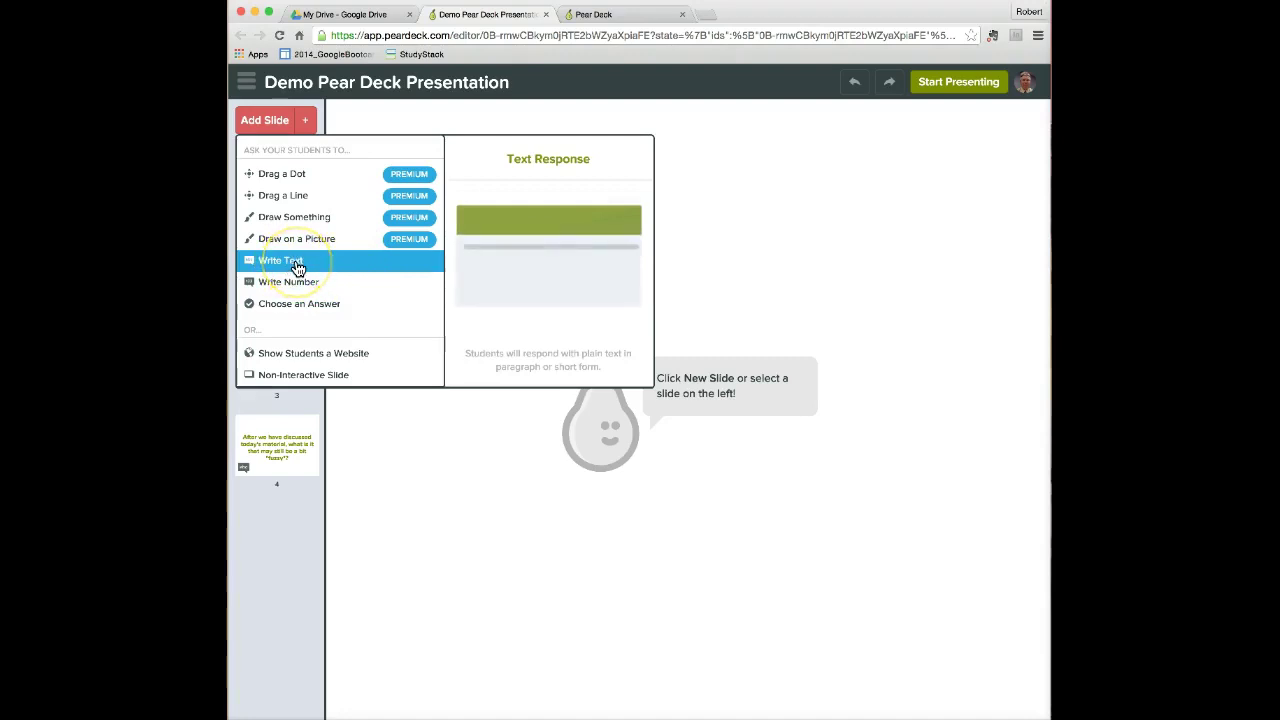
pyautogui.click(295, 268)
pyautogui.click(299, 284)
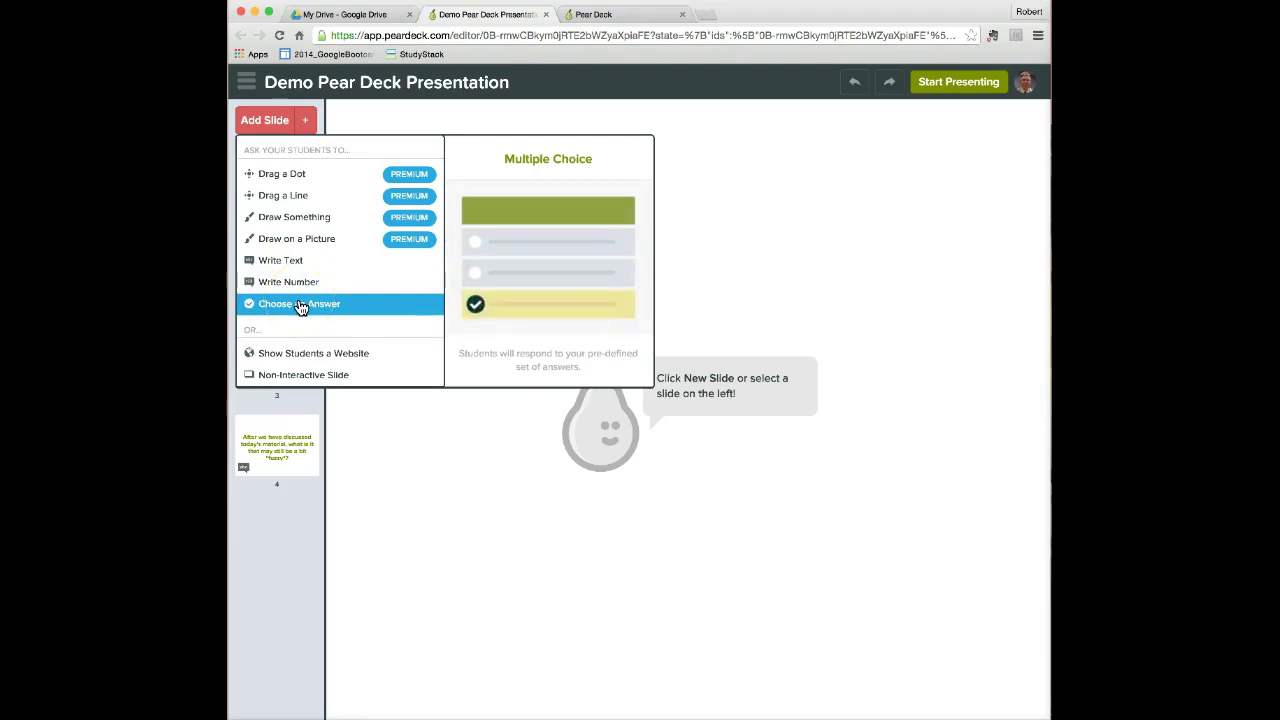
pyautogui.click(310, 353)
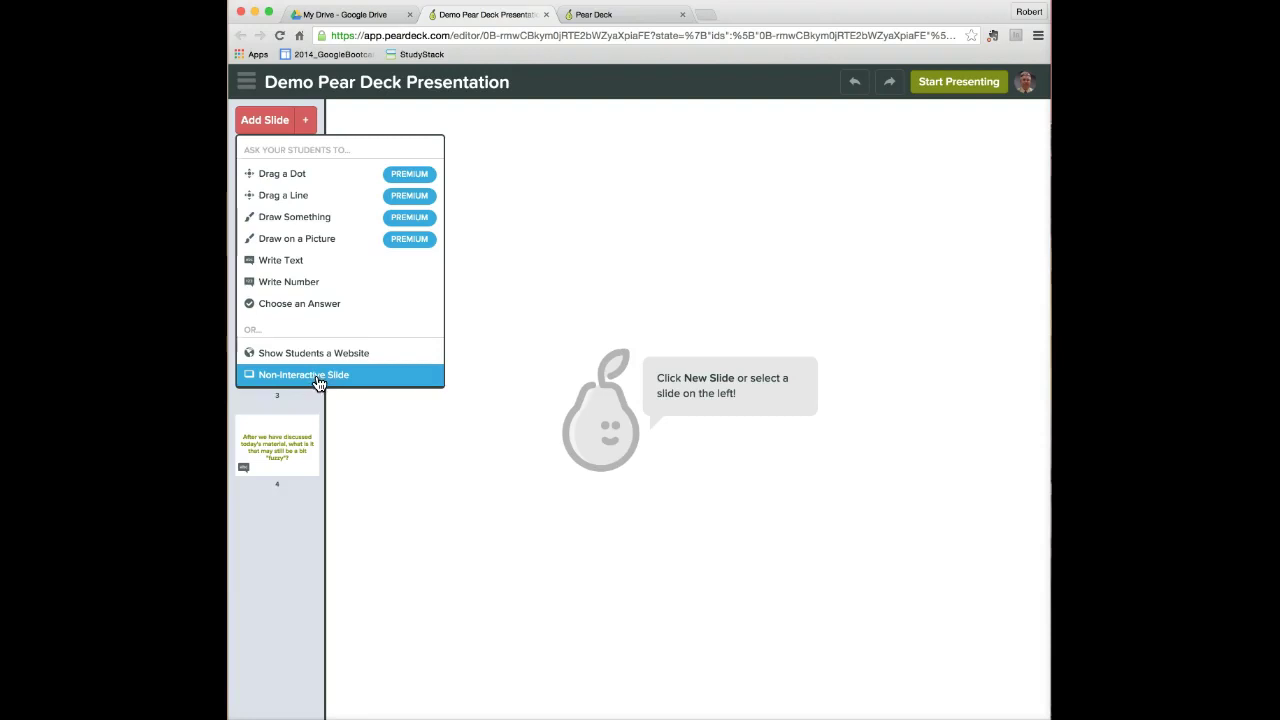
# Step: Start a new presenting session of the deck and open its Projector View
pyautogui.click(409, 117)
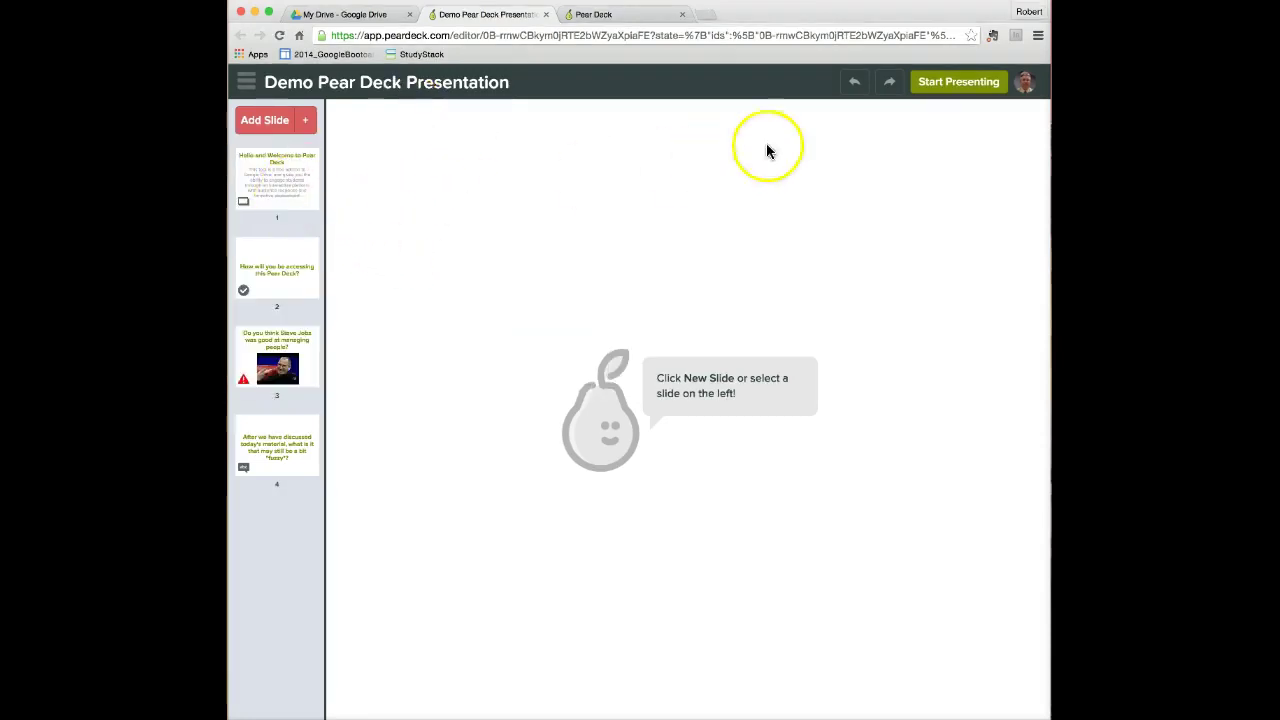
pyautogui.click(958, 88)
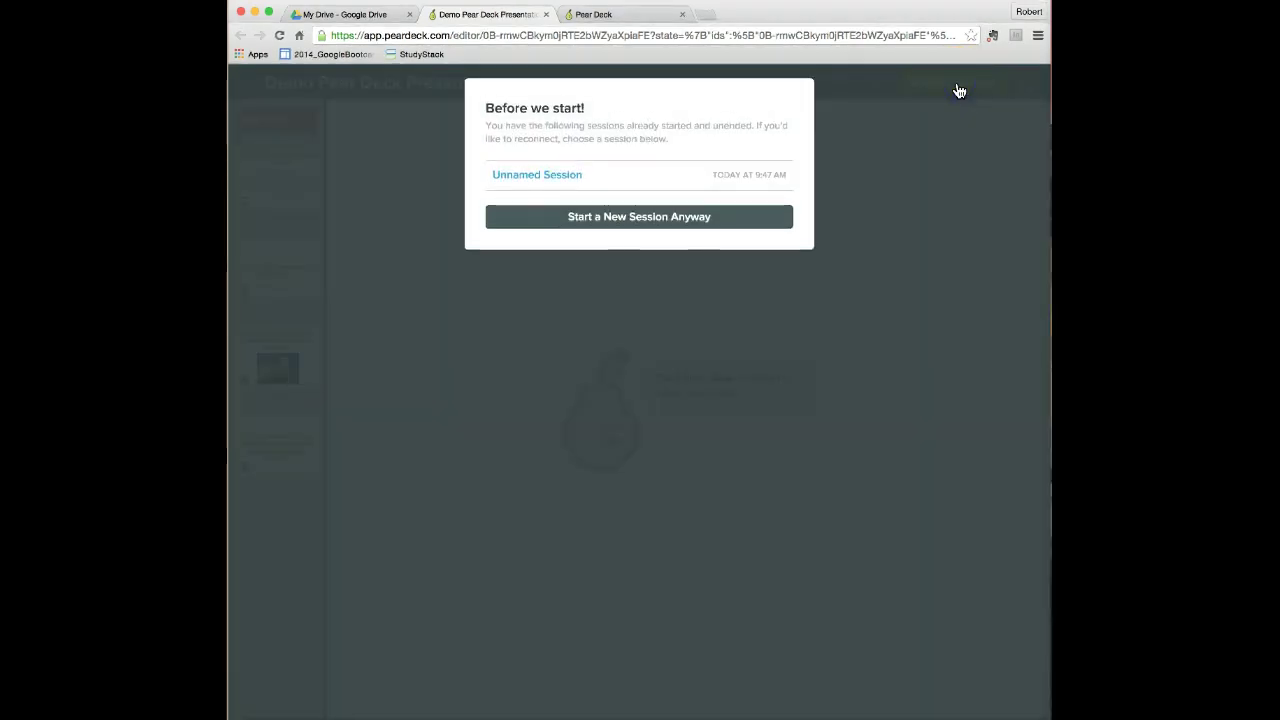
pyautogui.click(641, 221)
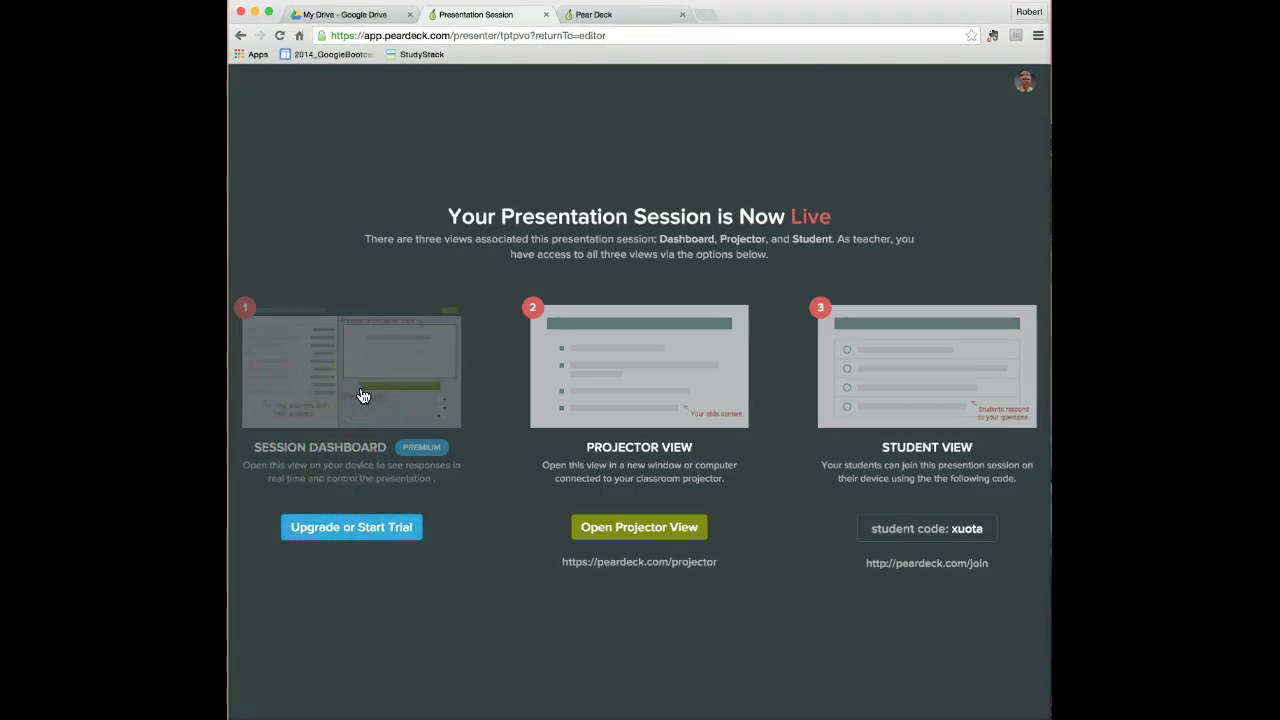
pyautogui.click(411, 380)
pyautogui.click(646, 535)
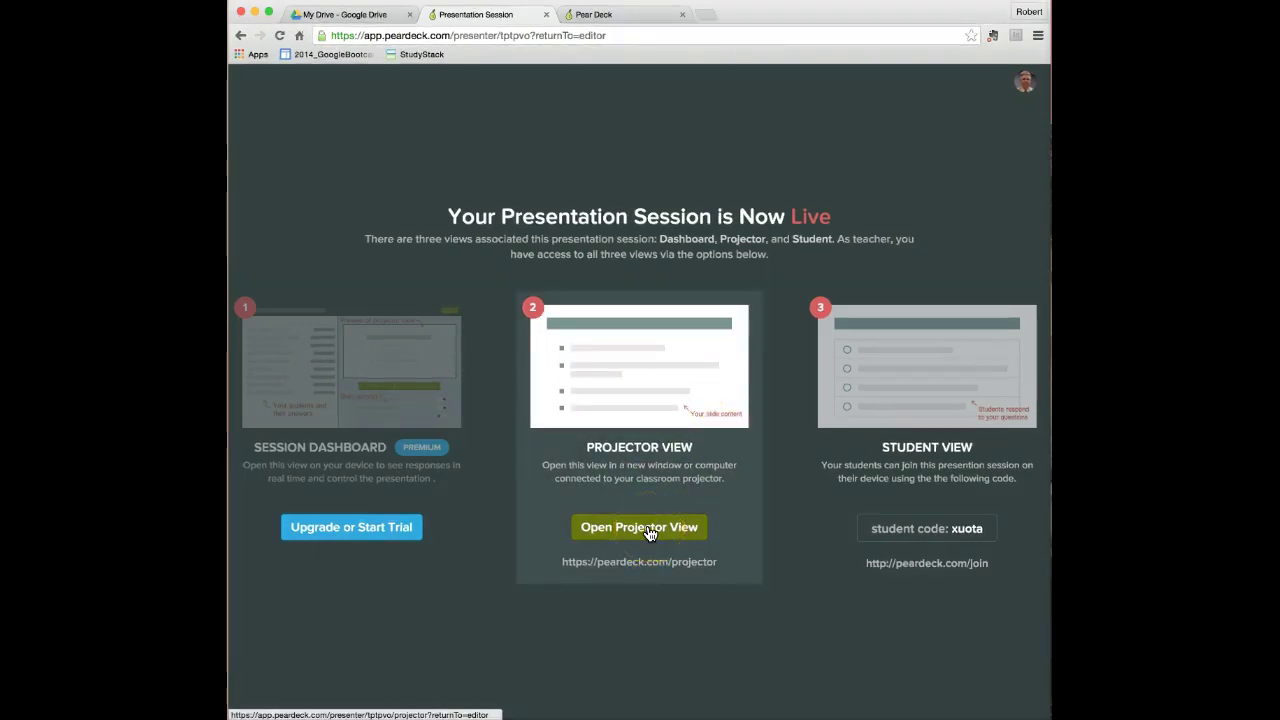
# Step: Wait on the peardeck.com/join screen with code xuota until one student joins
pyautogui.click(778, 410)
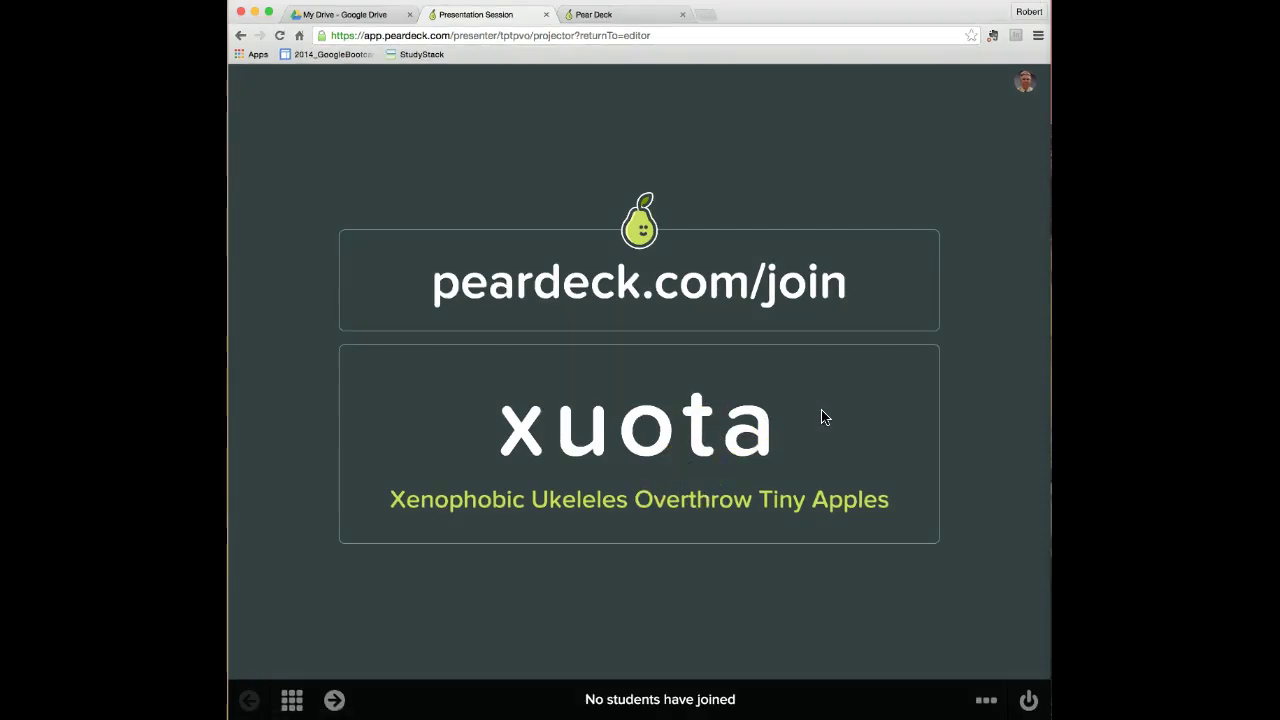
pyautogui.click(744, 422)
pyautogui.click(678, 658)
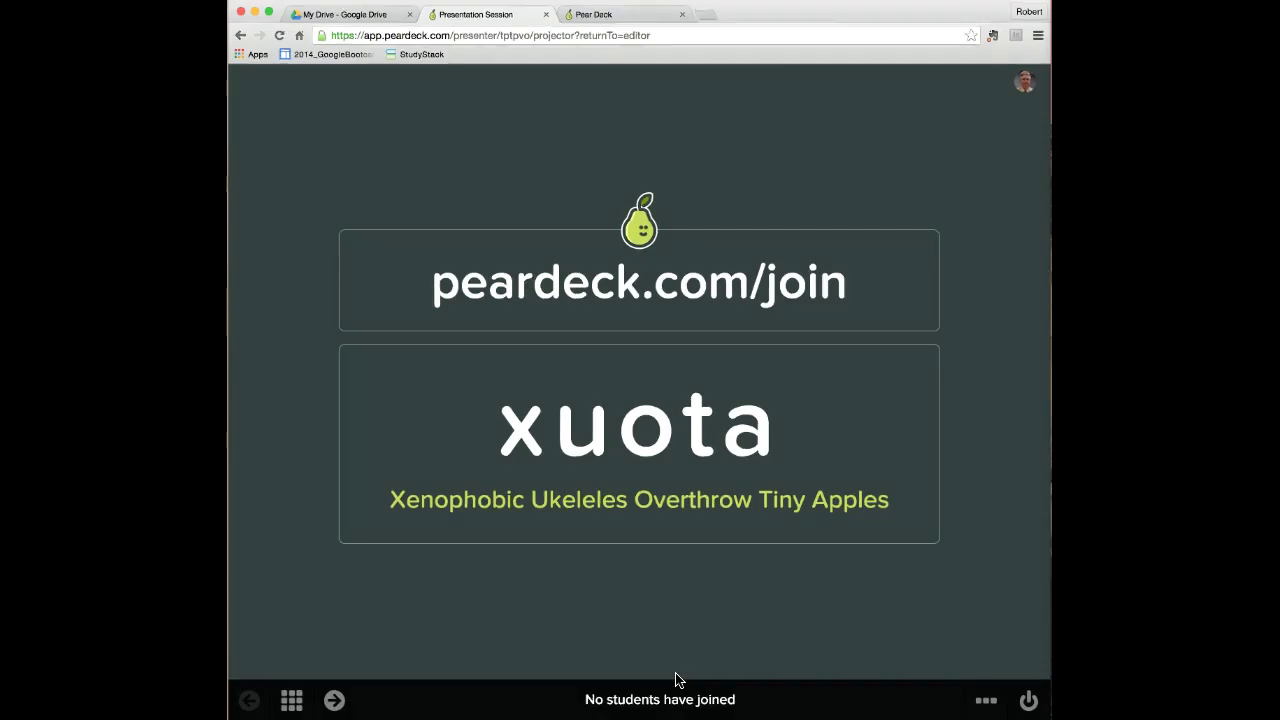
pyautogui.click(674, 684)
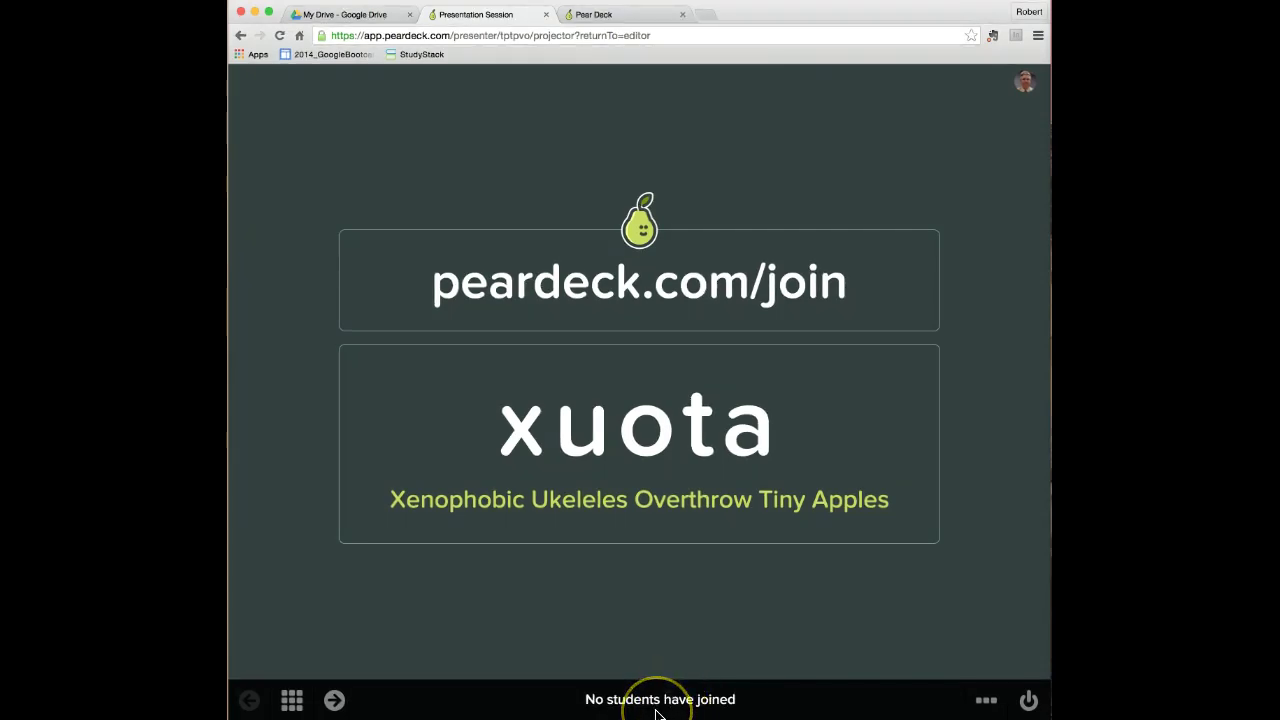
pyautogui.moveTo(657, 712)
pyautogui.mouseDown()
pyautogui.moveTo(666, 694)
pyautogui.moveTo(594, 666)
pyautogui.moveTo(745, 705)
pyautogui.mouseUp()
pyautogui.click(760, 668)
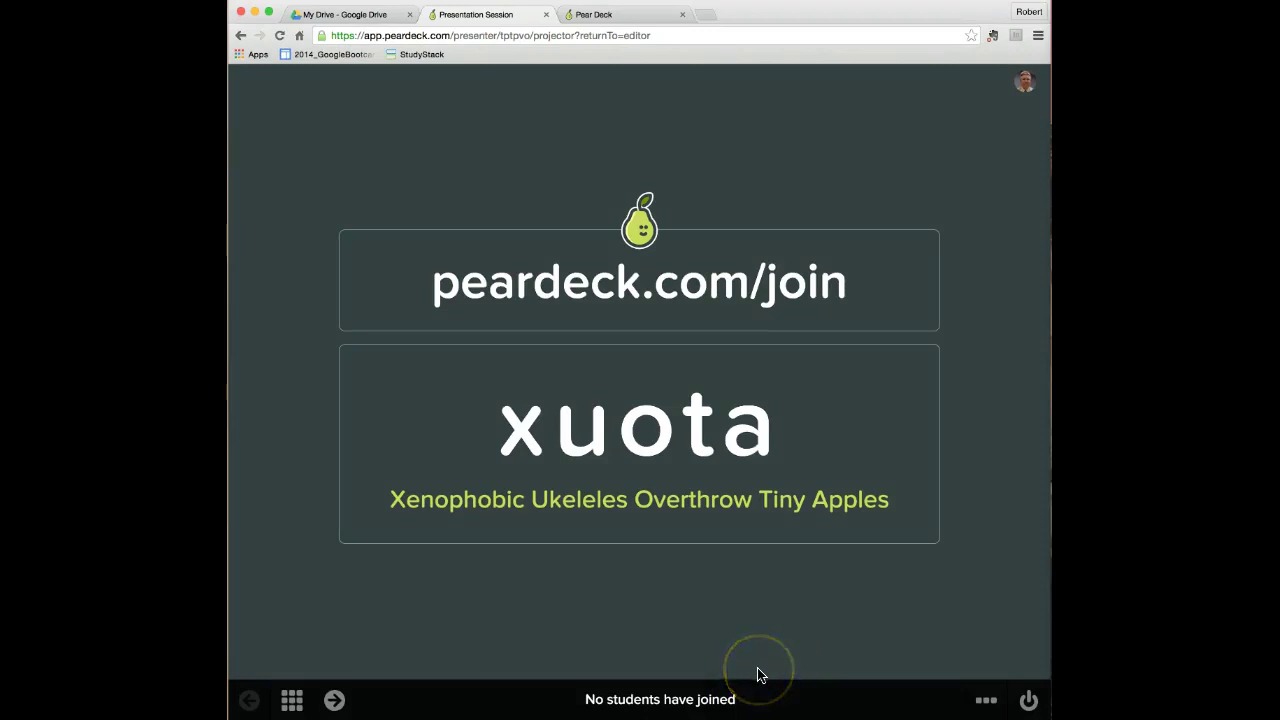
pyautogui.moveTo(760, 668); pyautogui.dragTo(448, 717)
pyautogui.click(667, 712)
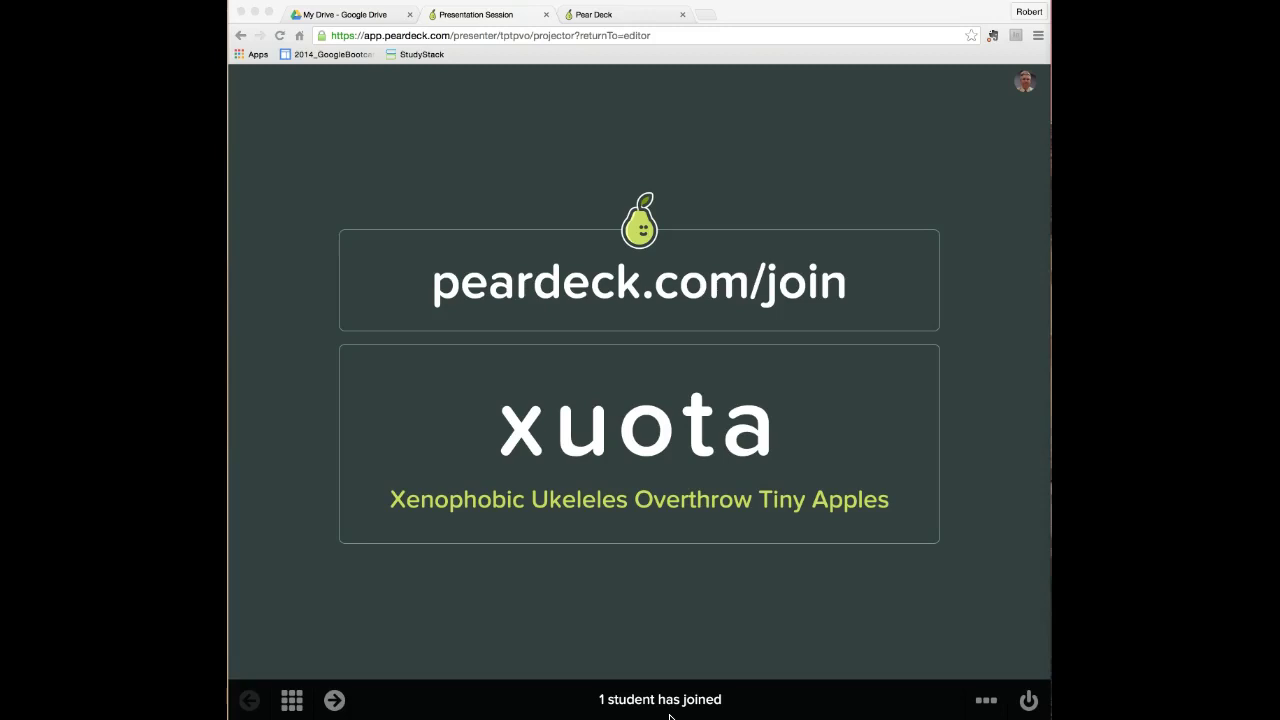
# Step: Reopen Projector View via Switch Views and advance to the 'Hello and Welcome to Pear Deck' slide
pyautogui.click(680, 700)
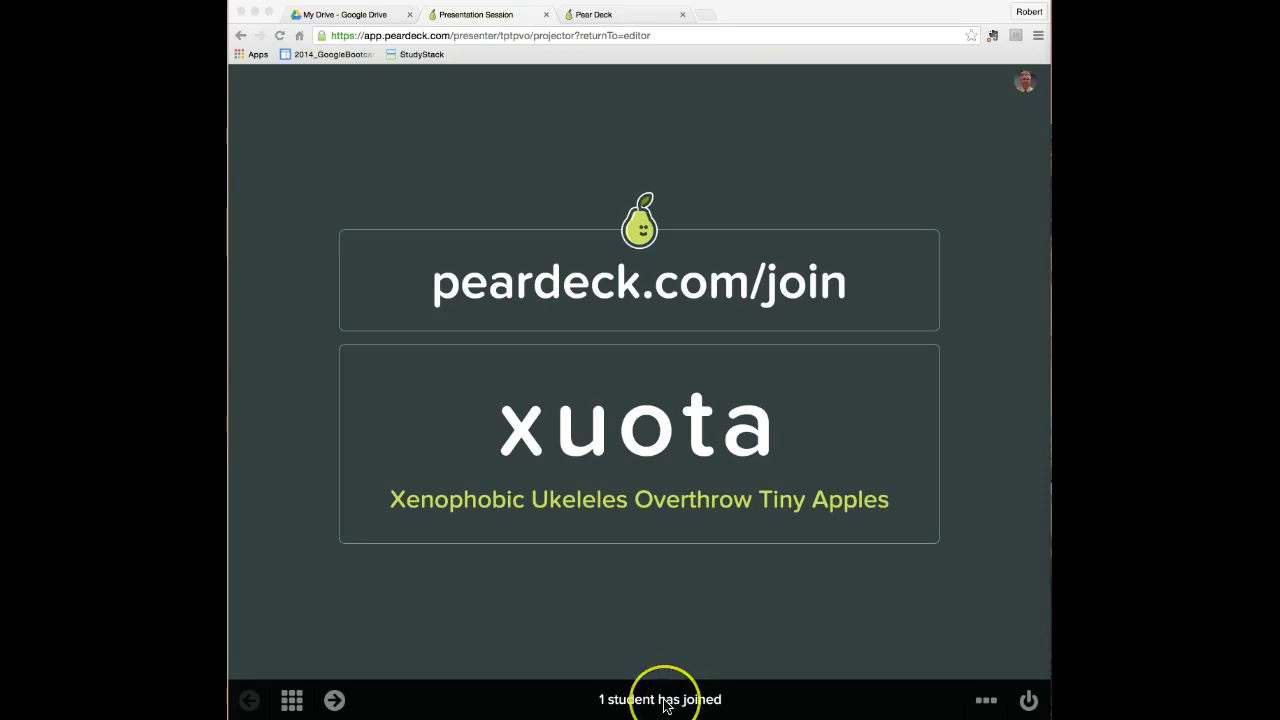
pyautogui.click(297, 705)
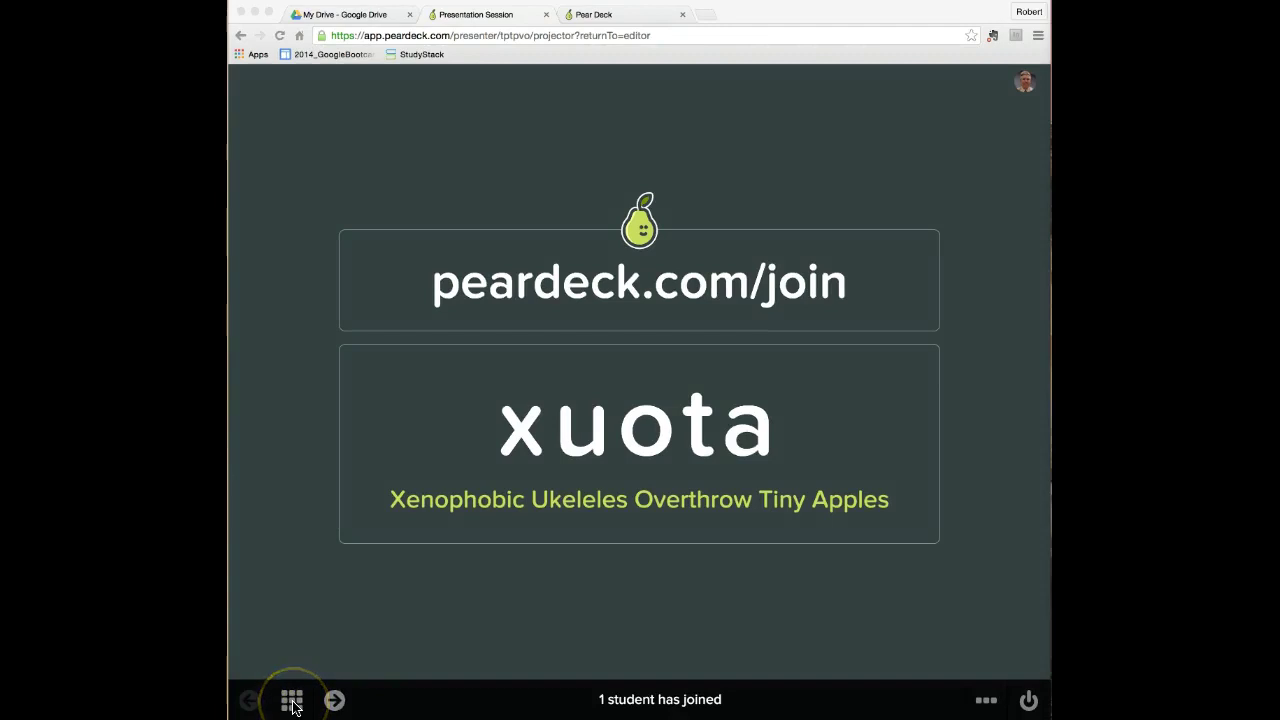
pyautogui.click(292, 702)
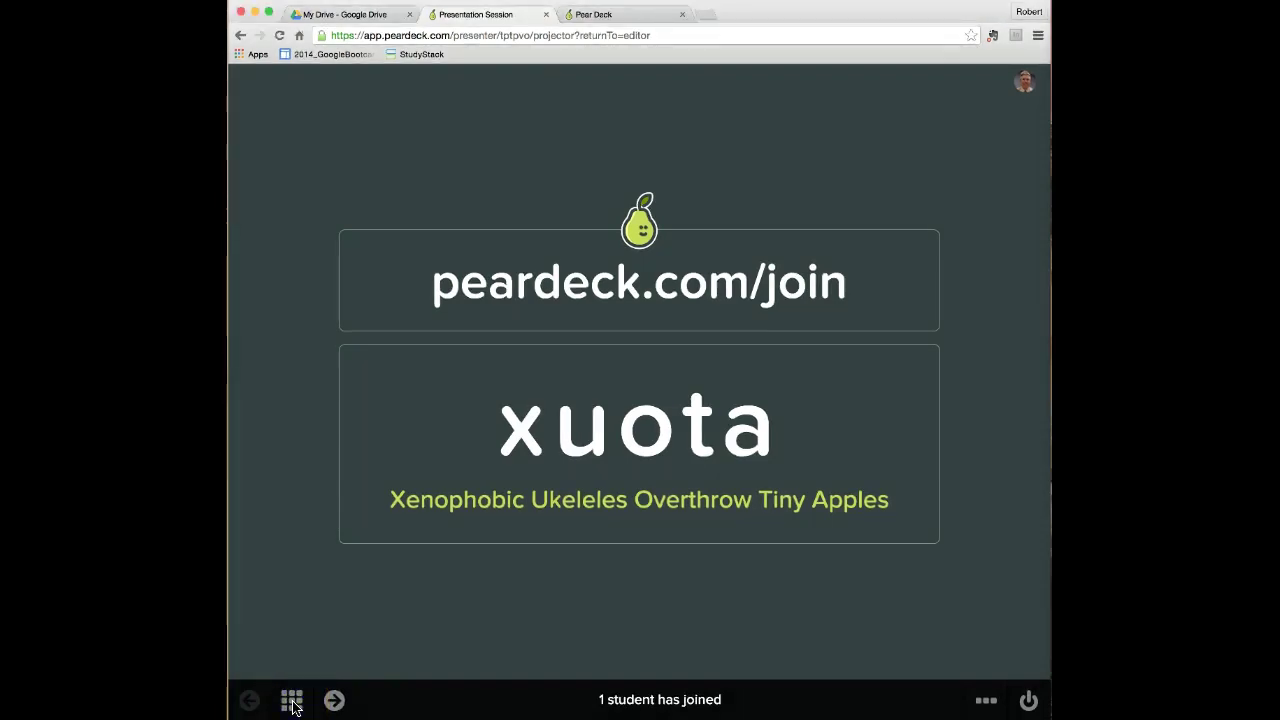
pyautogui.click(336, 700)
pyautogui.click(624, 712)
pyautogui.click(980, 702)
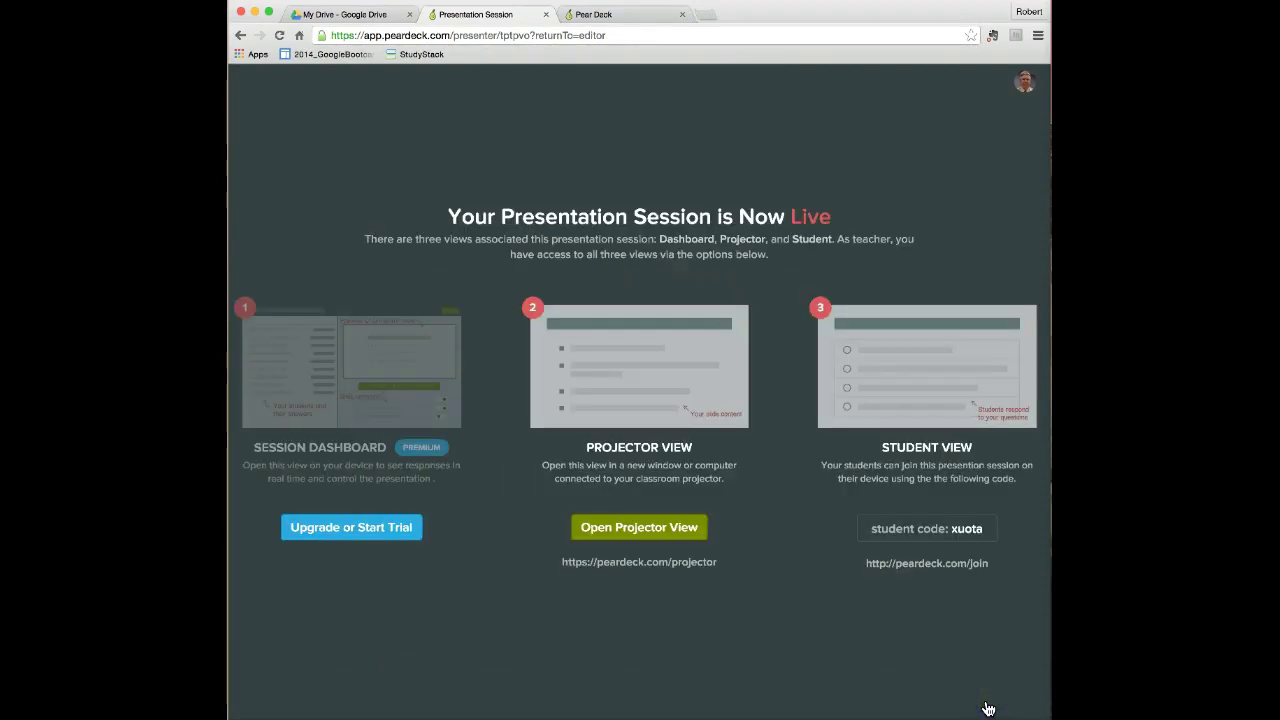
pyautogui.click(641, 530)
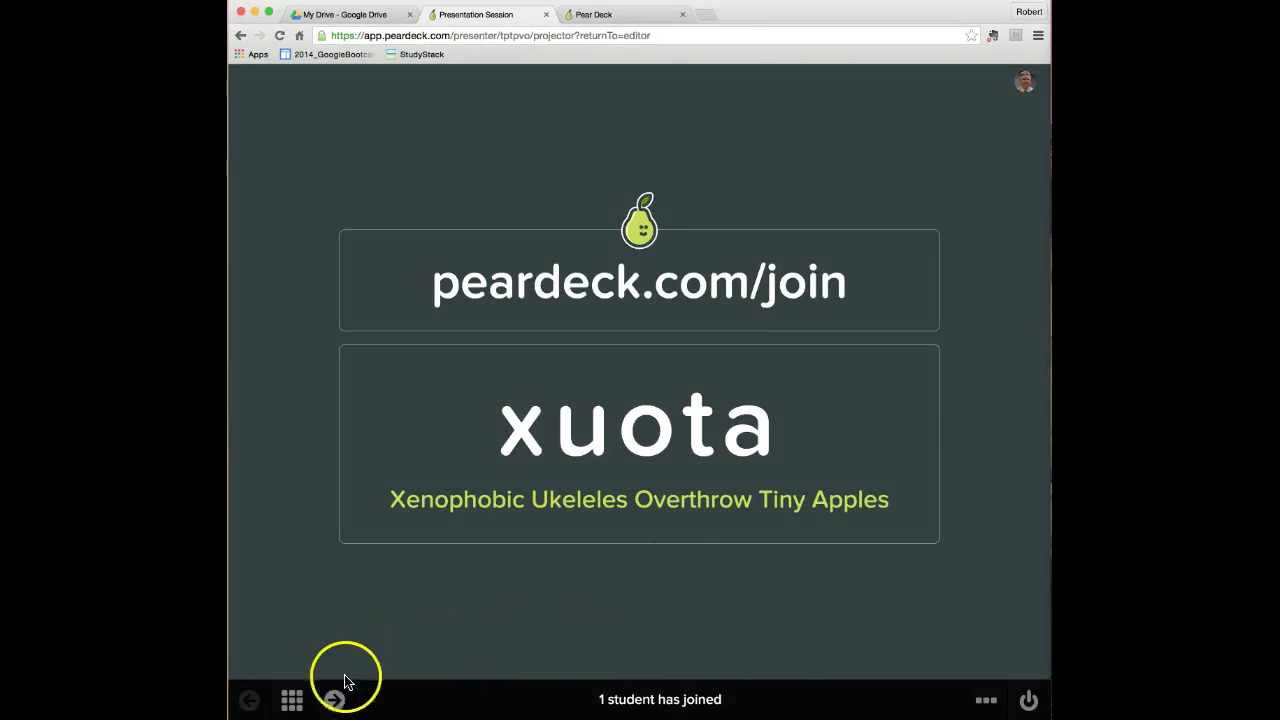
pyautogui.click(336, 701)
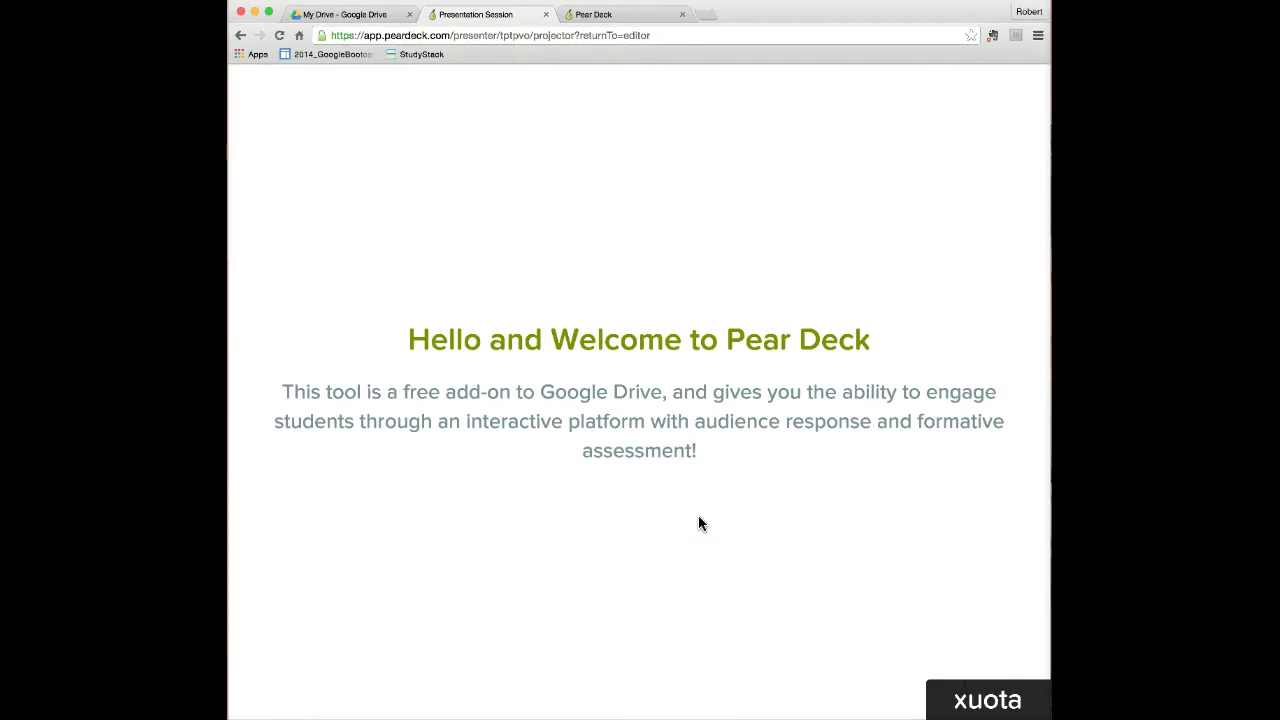
pyautogui.click(338, 699)
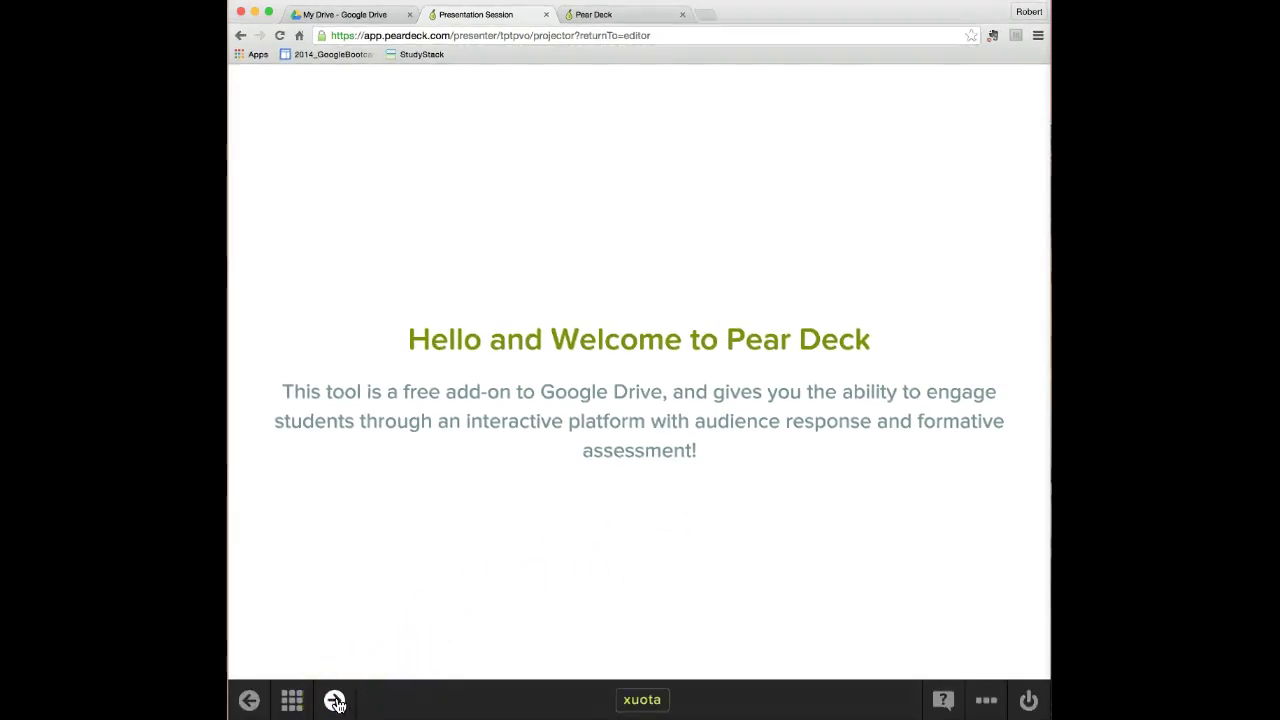
# Step: Advance to the 'How will you be accessing this Pear Deck?' poll and try the lock and help buttons
pyautogui.click(336, 703)
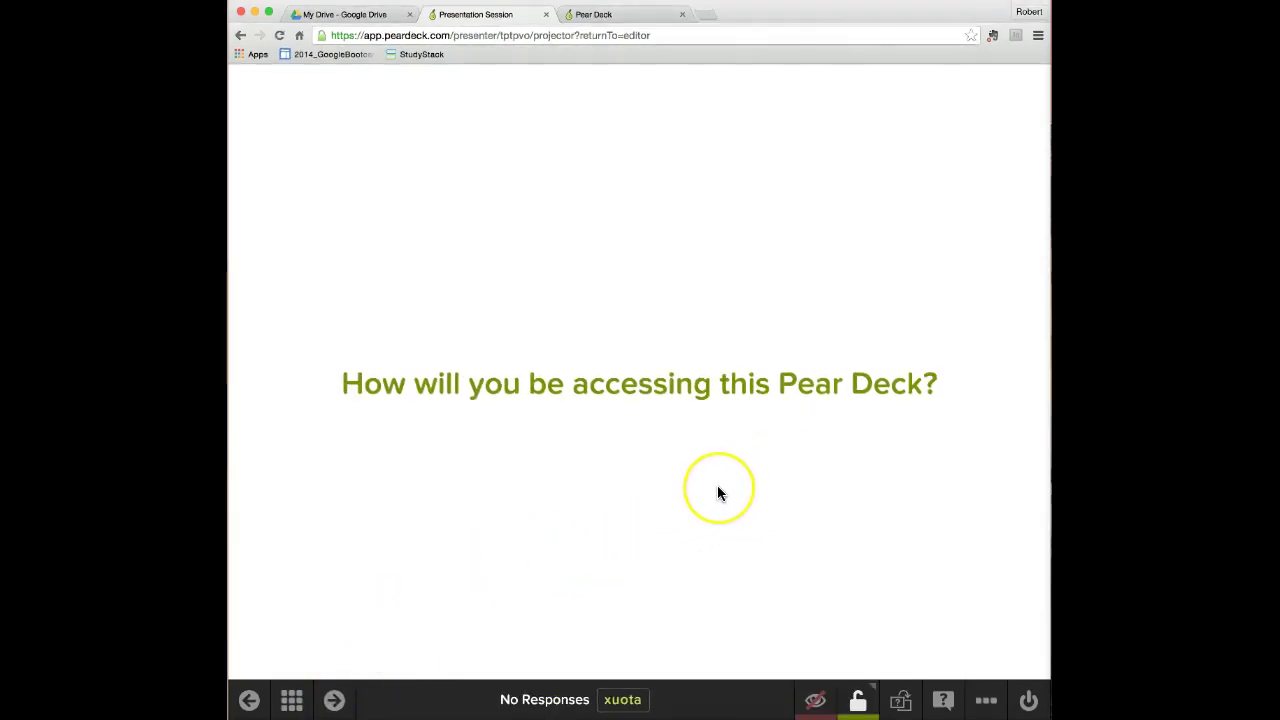
pyautogui.click(858, 702)
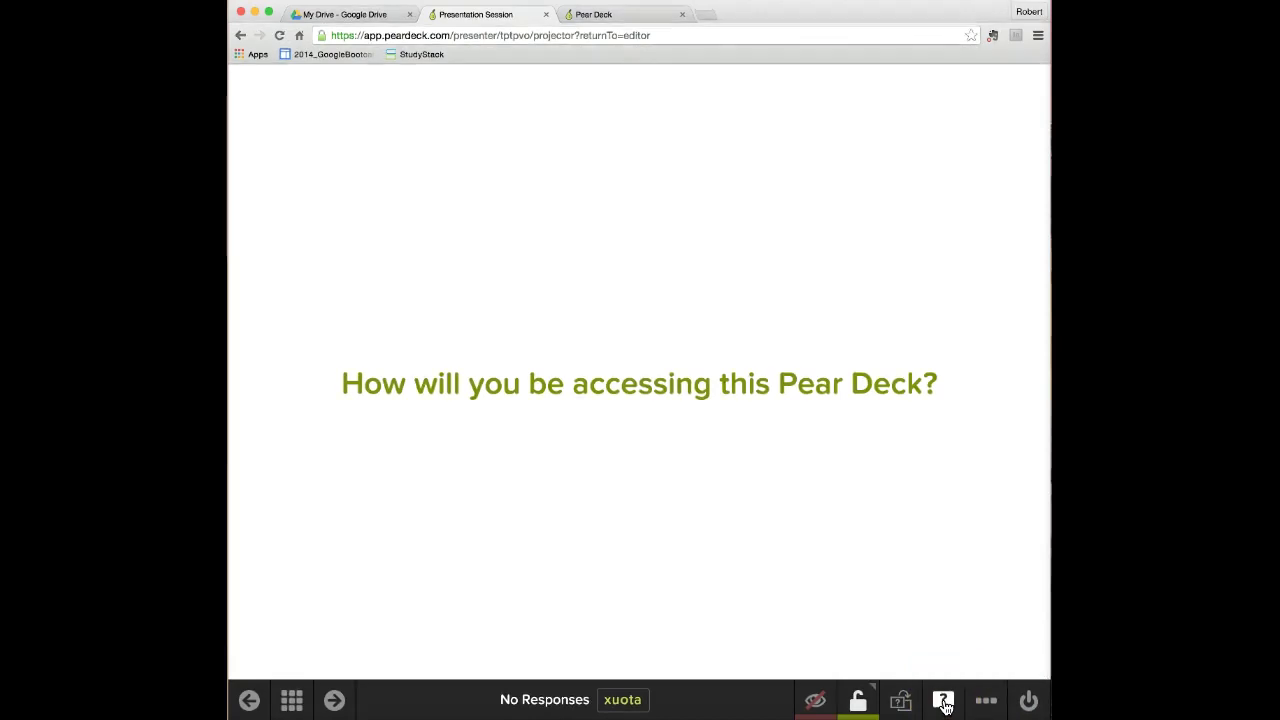
pyautogui.click(944, 703)
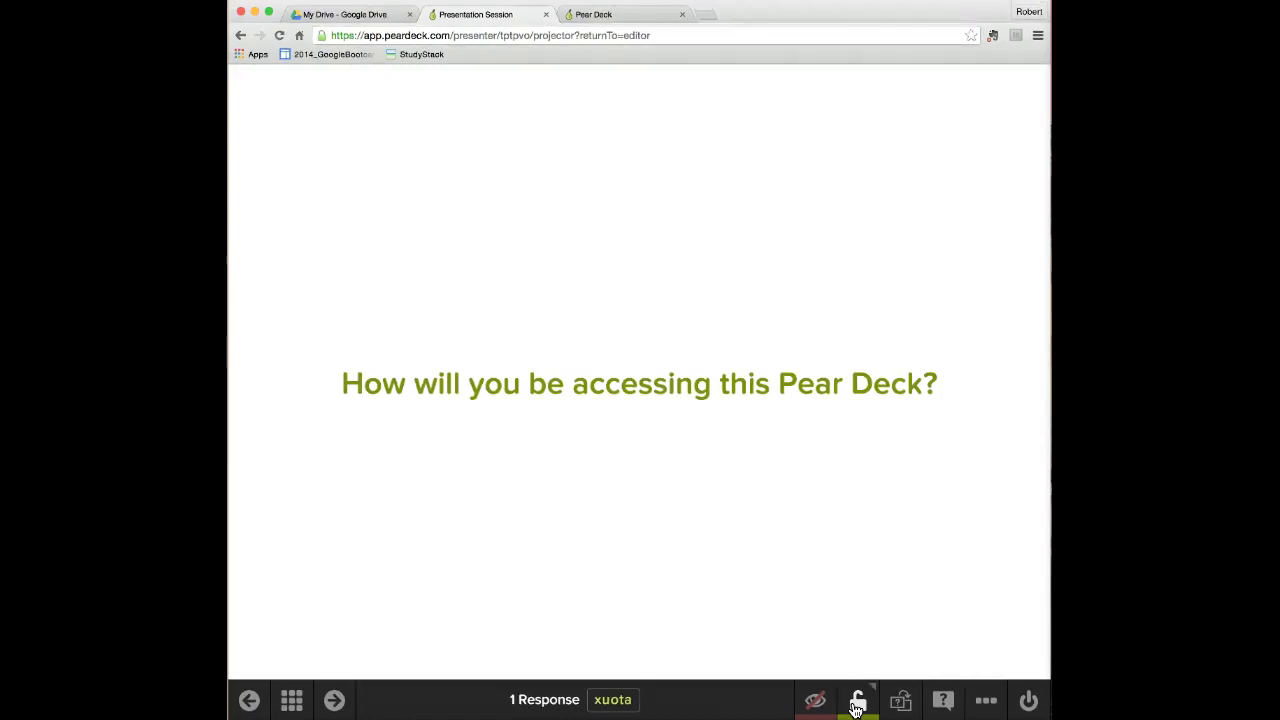
# Step: Show student responses: Smartphone 1 vote; Laptop, Desktop and Tablet 0
pyautogui.click(815, 701)
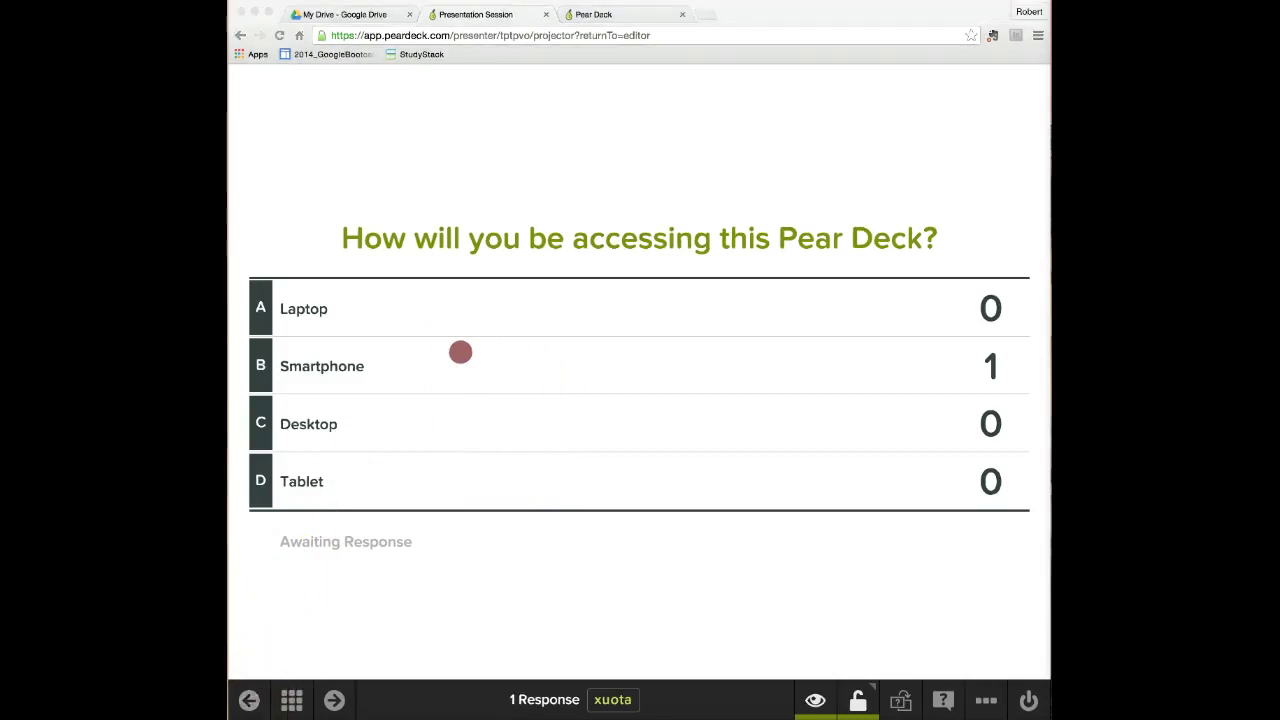
pyautogui.click(733, 628)
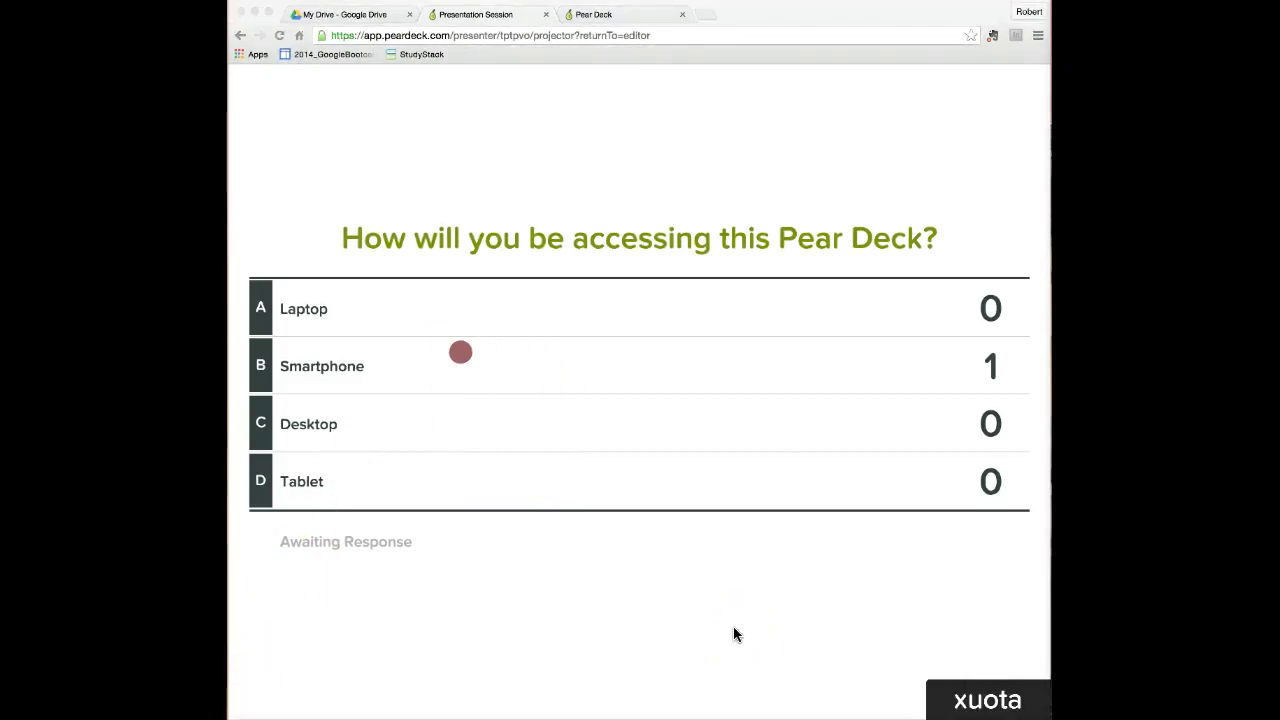
pyautogui.click(398, 675)
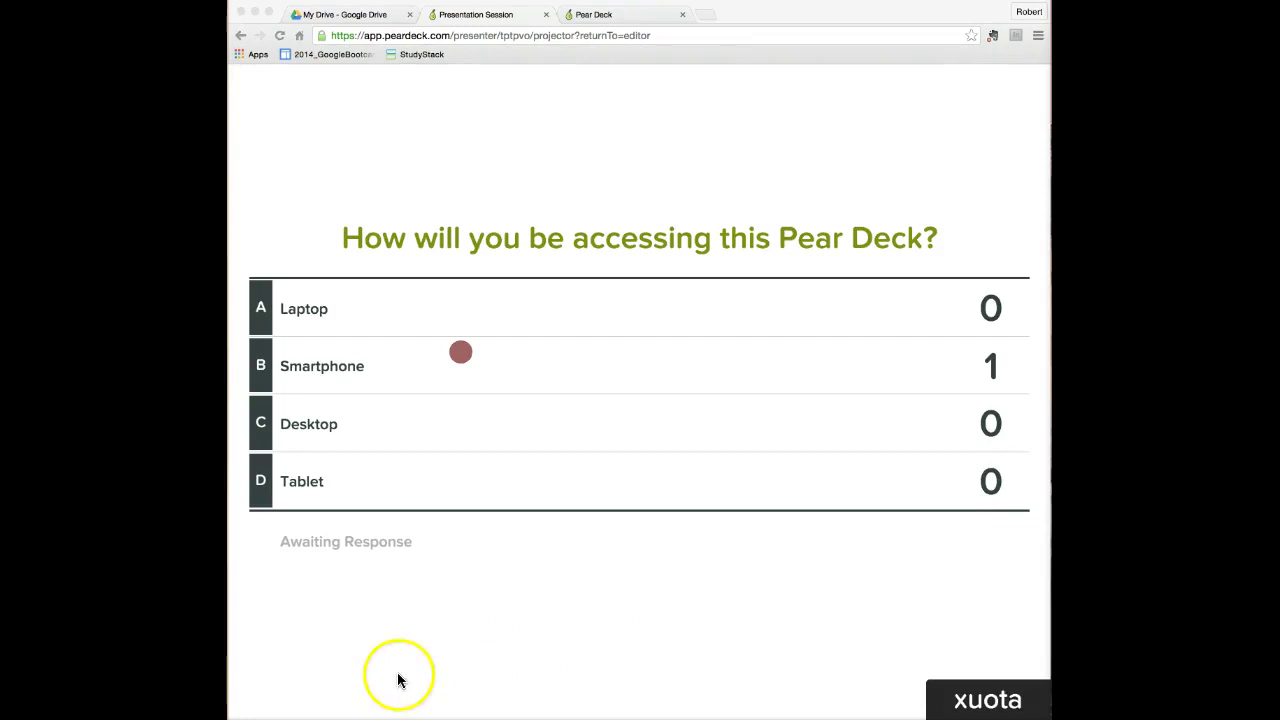
pyautogui.click(619, 622)
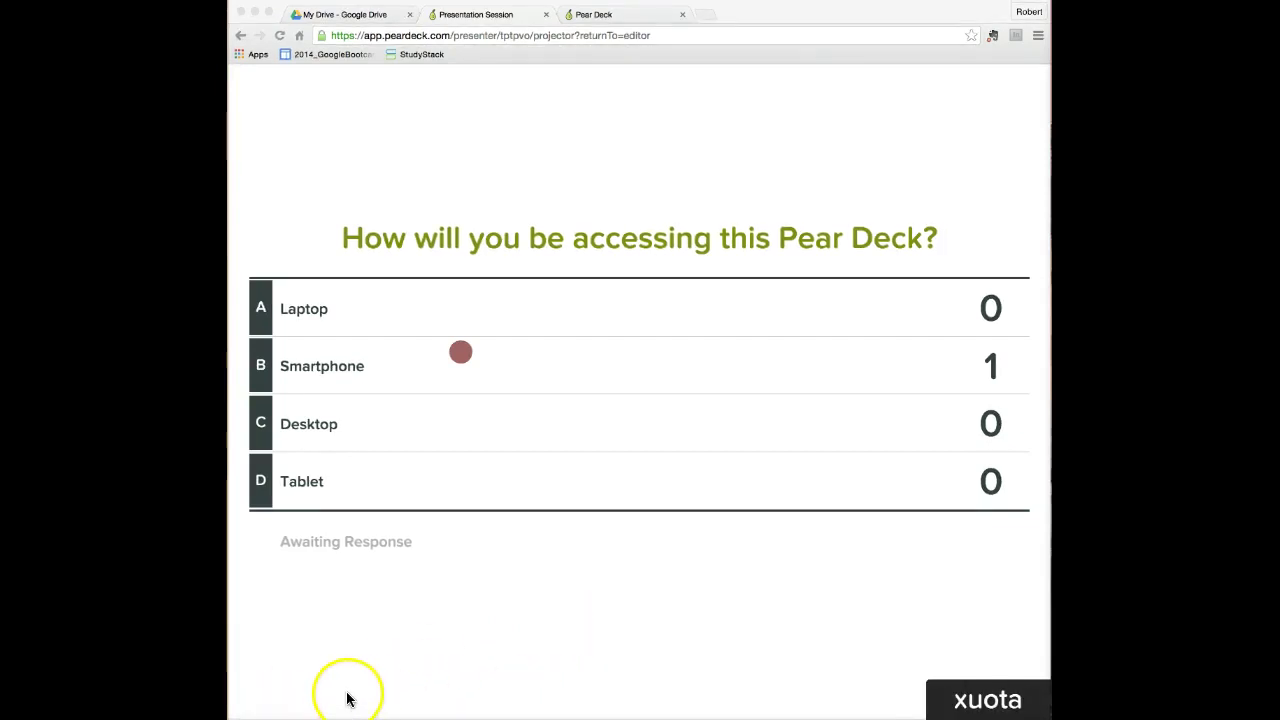
pyautogui.click(350, 690)
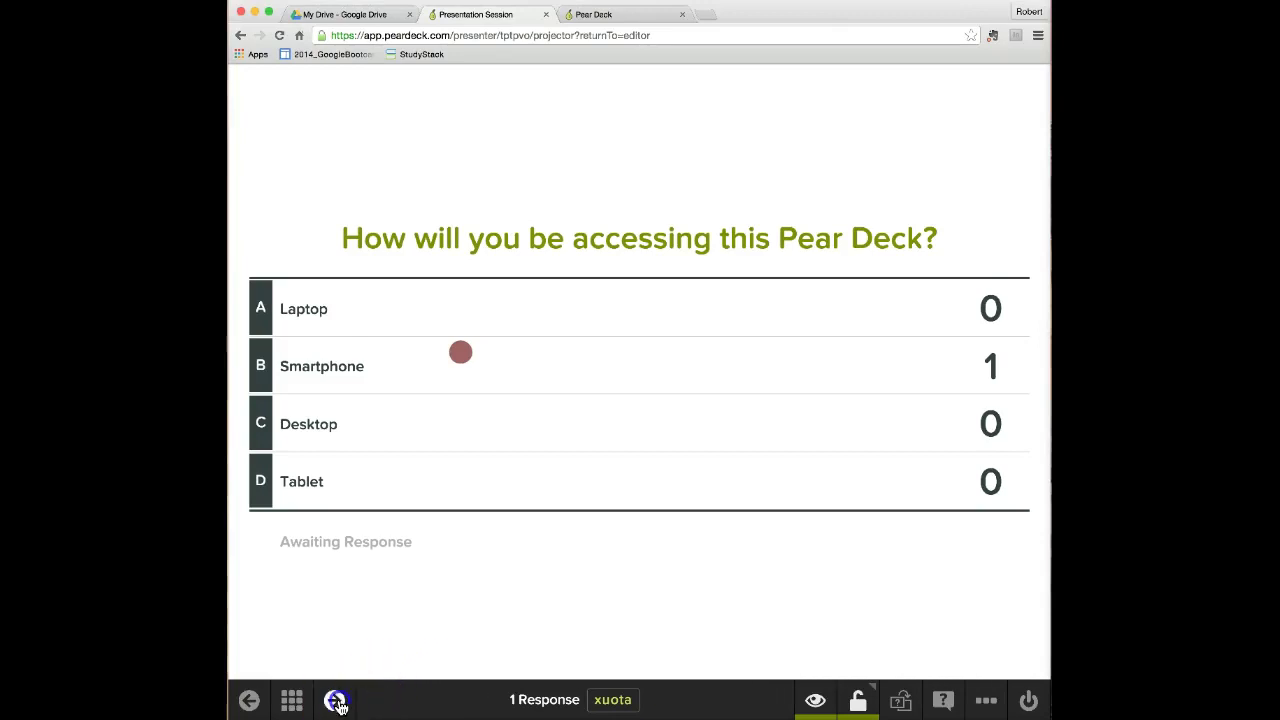
# Step: Advance to the 'Do you think Steve Jobs was good at managing people?' video slide
pyautogui.click(334, 700)
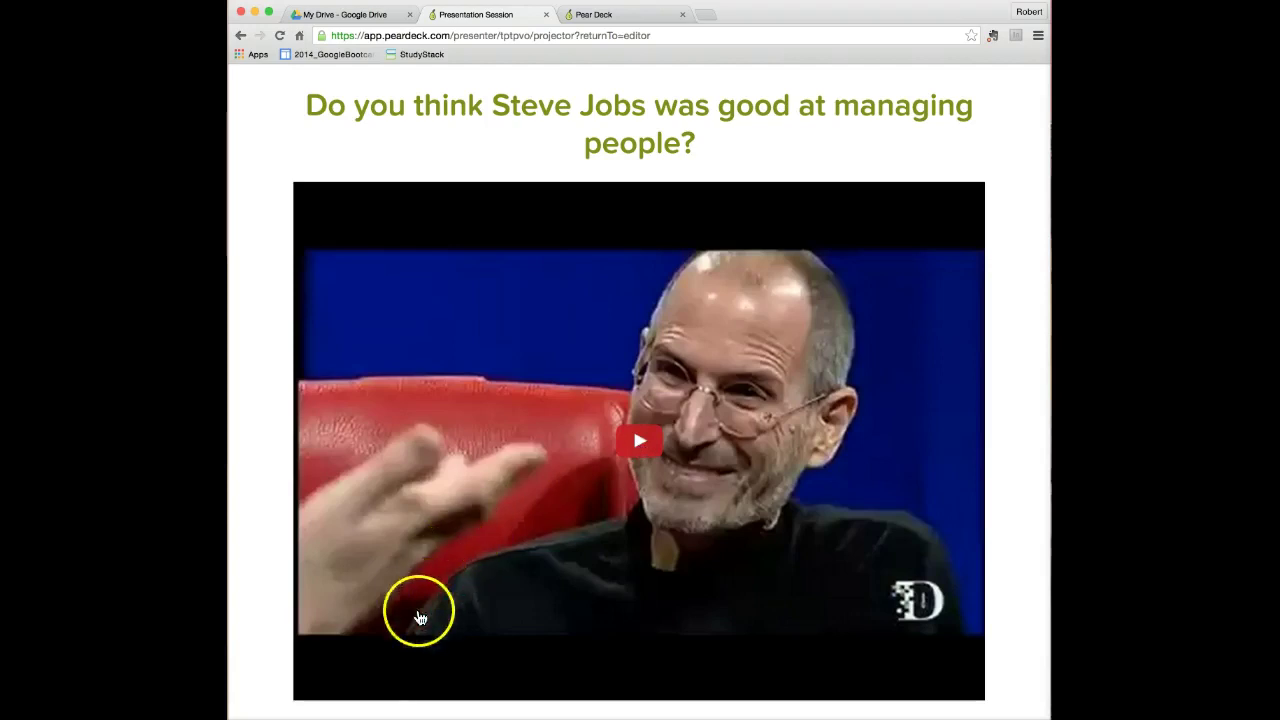
pyautogui.moveTo(334, 698)
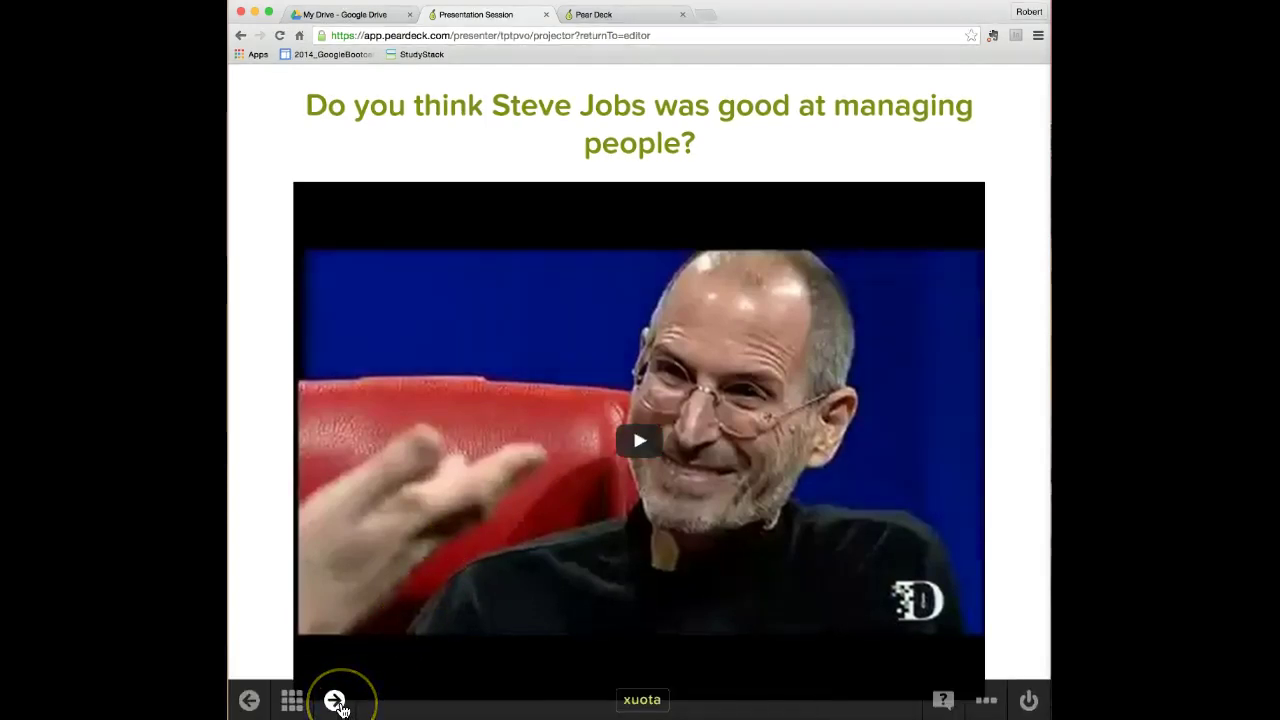
# Step: Move to the 'fuzzy' question and reveal the single student answer, 'Time value of money'
pyautogui.click(335, 701)
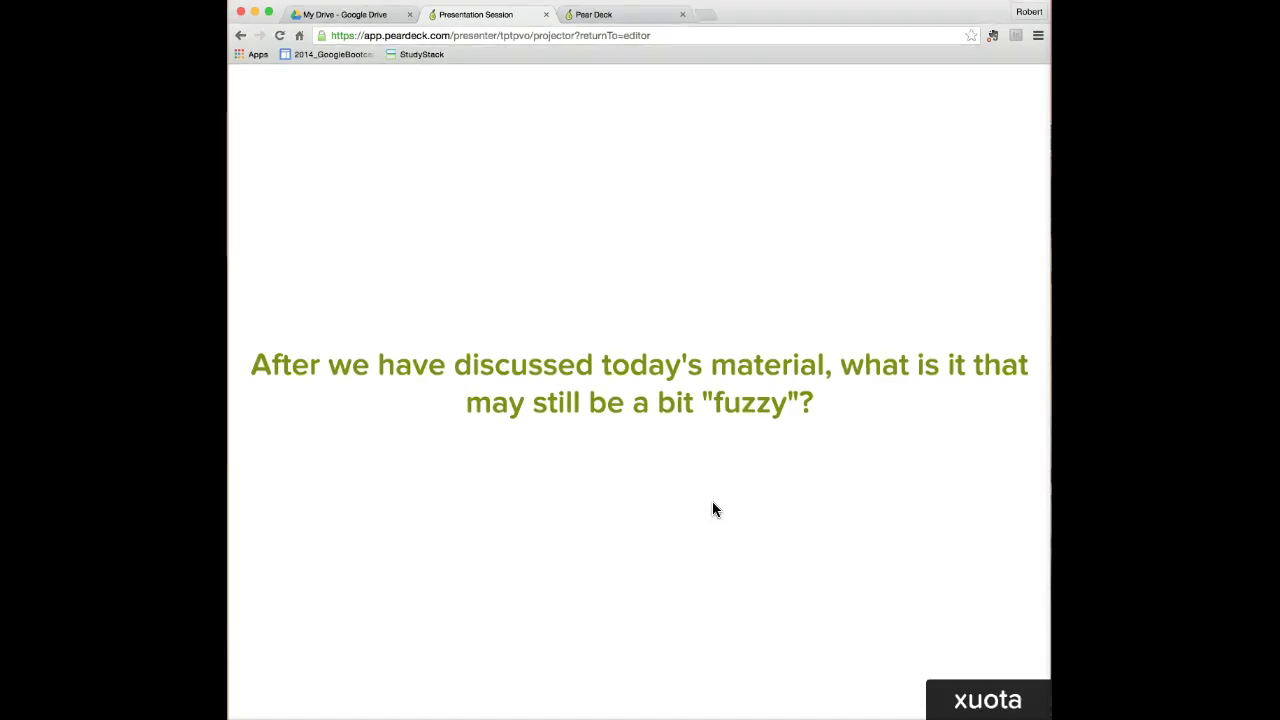
pyautogui.moveTo(848, 671)
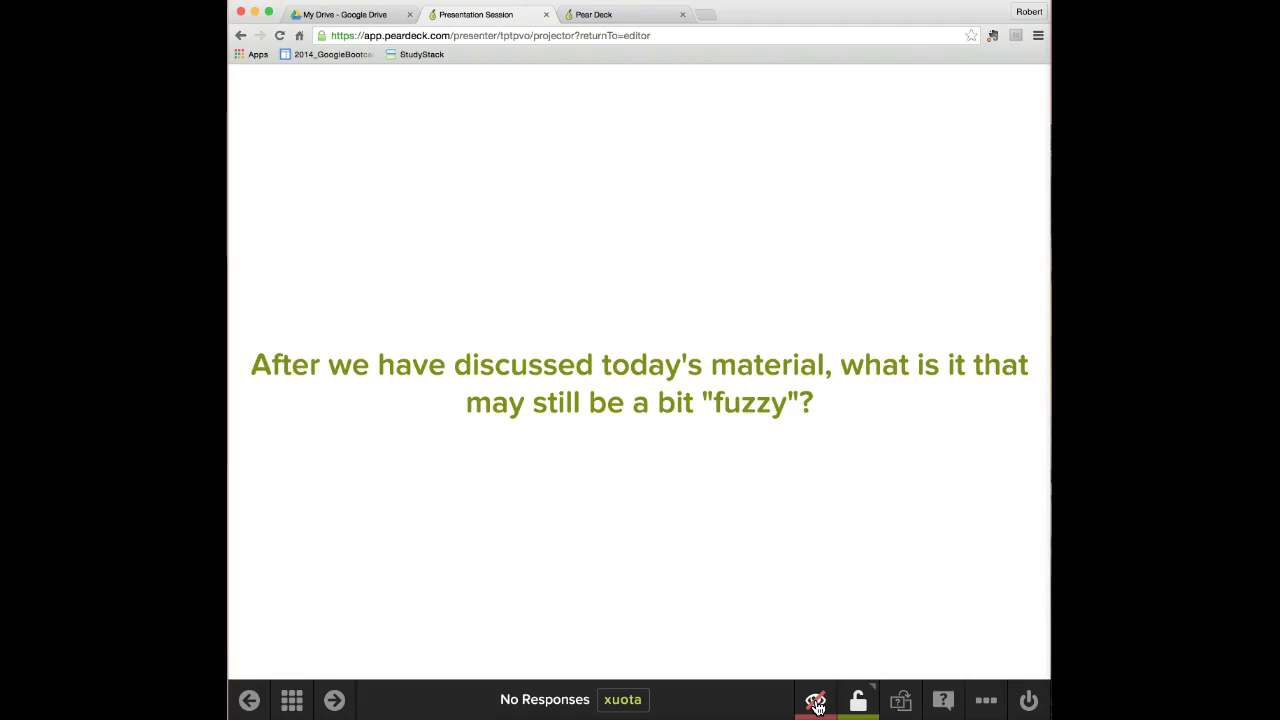
pyautogui.click(816, 703)
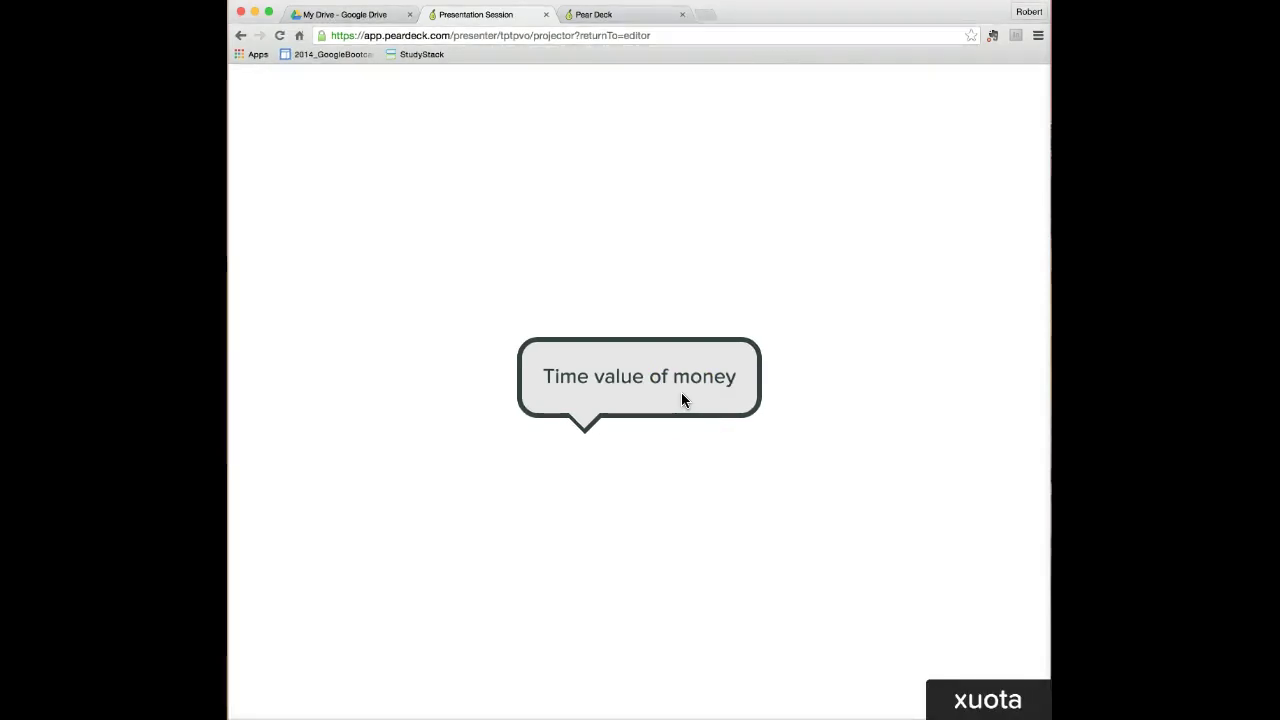
pyautogui.click(366, 646)
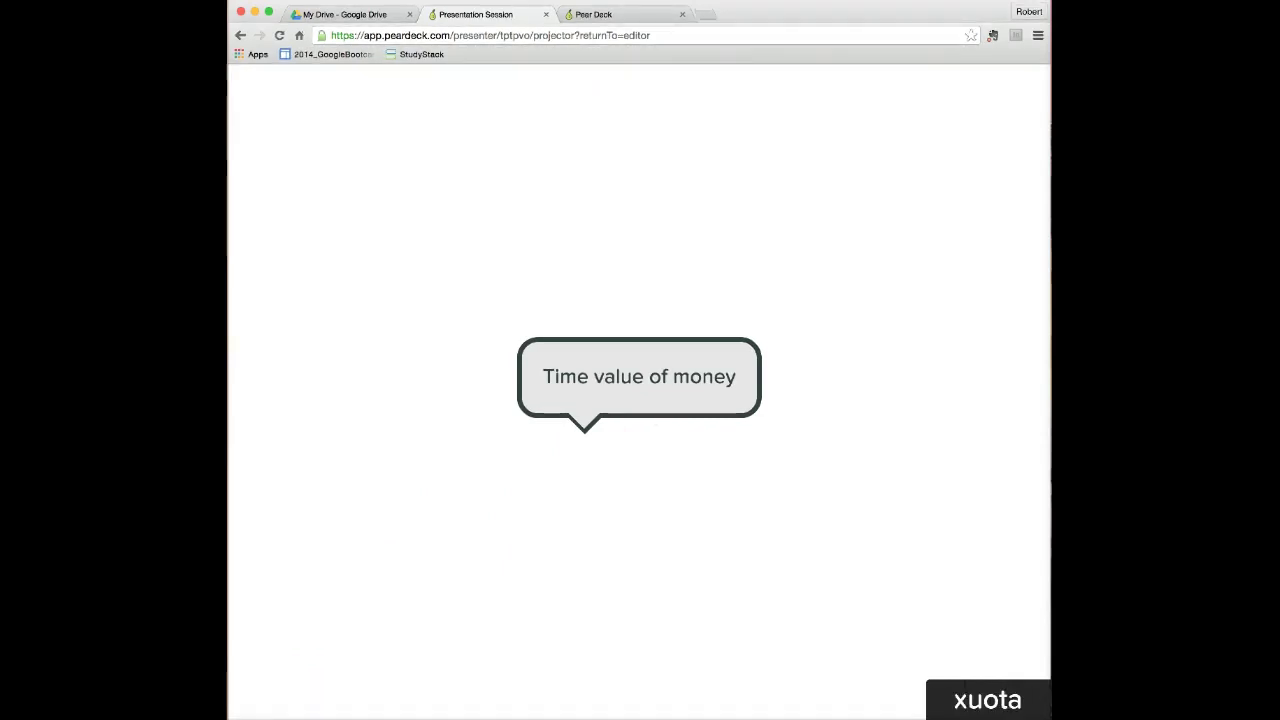
# Step: End the live session without saving its responses, leaving the started name 'Te' unsaved
pyautogui.moveTo(920, 678)
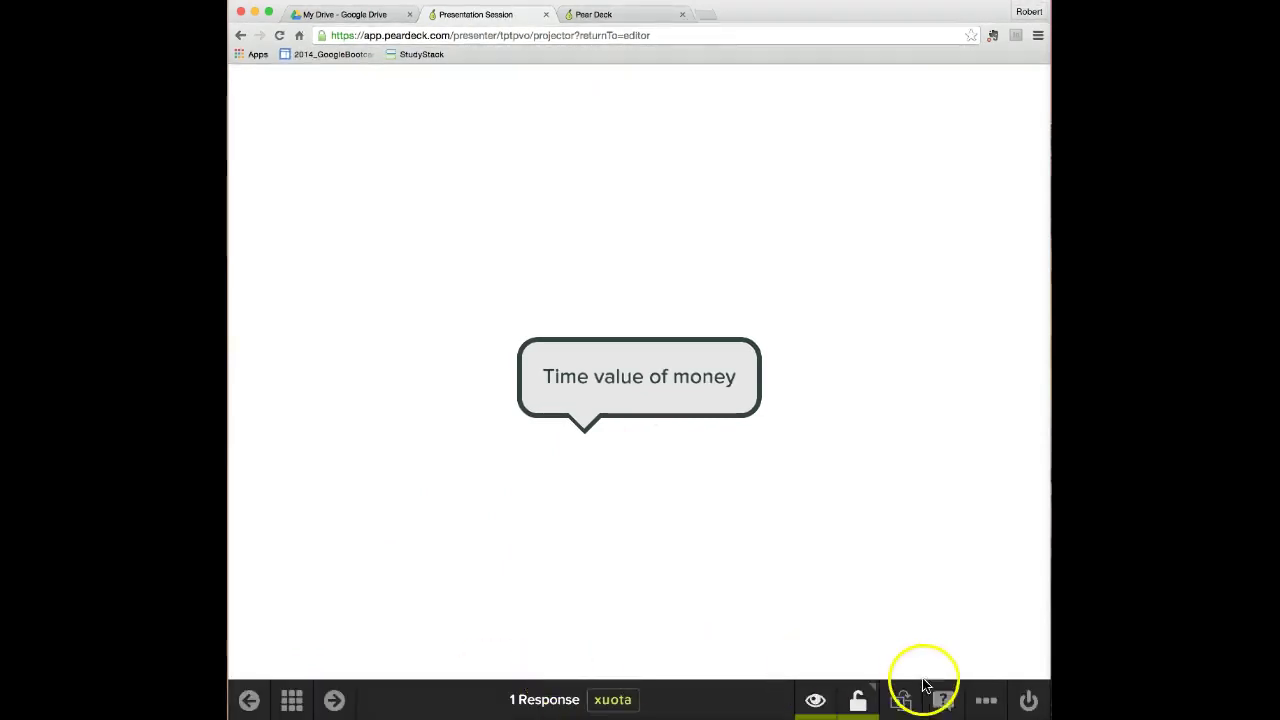
pyautogui.click(1029, 705)
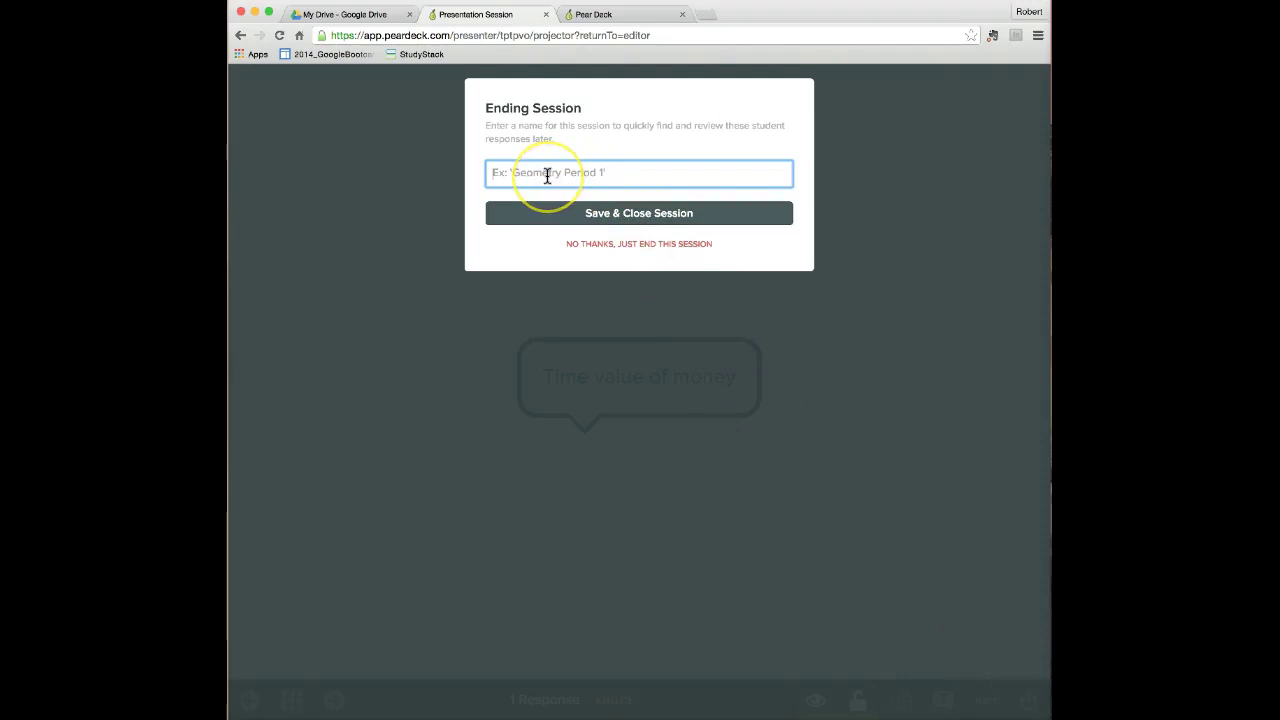
pyautogui.click(547, 176)
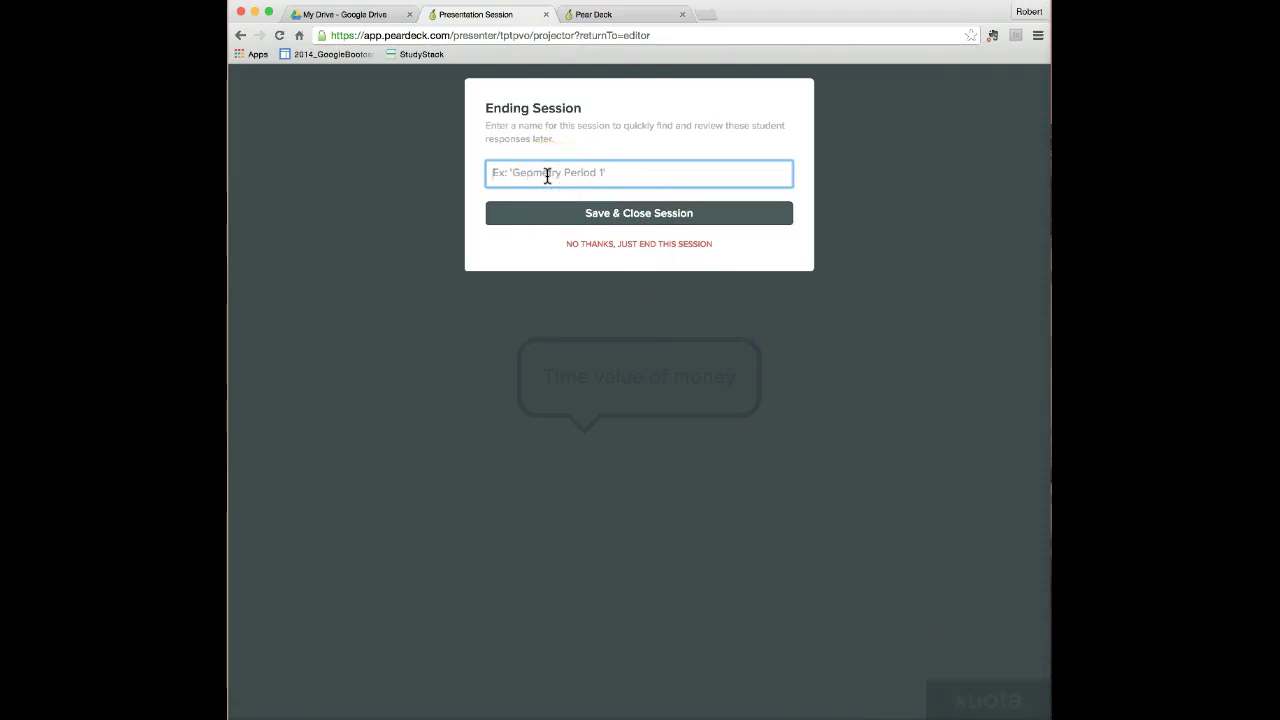
pyautogui.write('Test Demo')
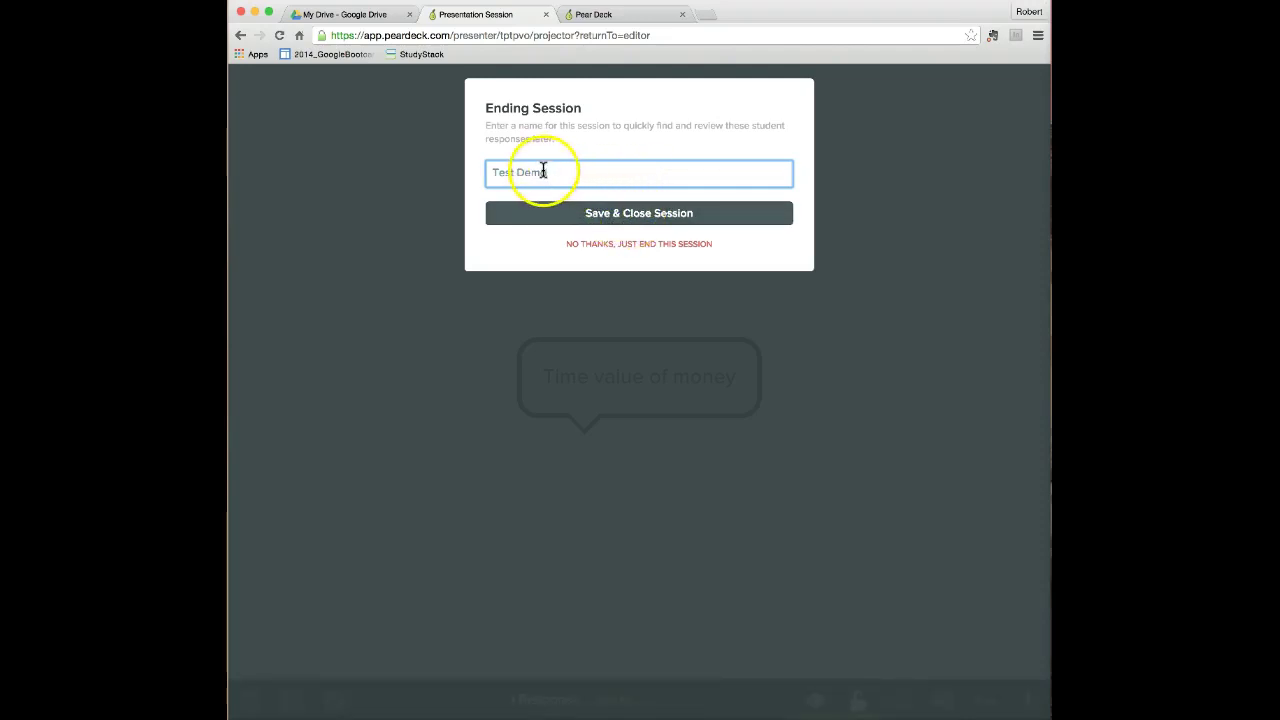
pyautogui.click(633, 249)
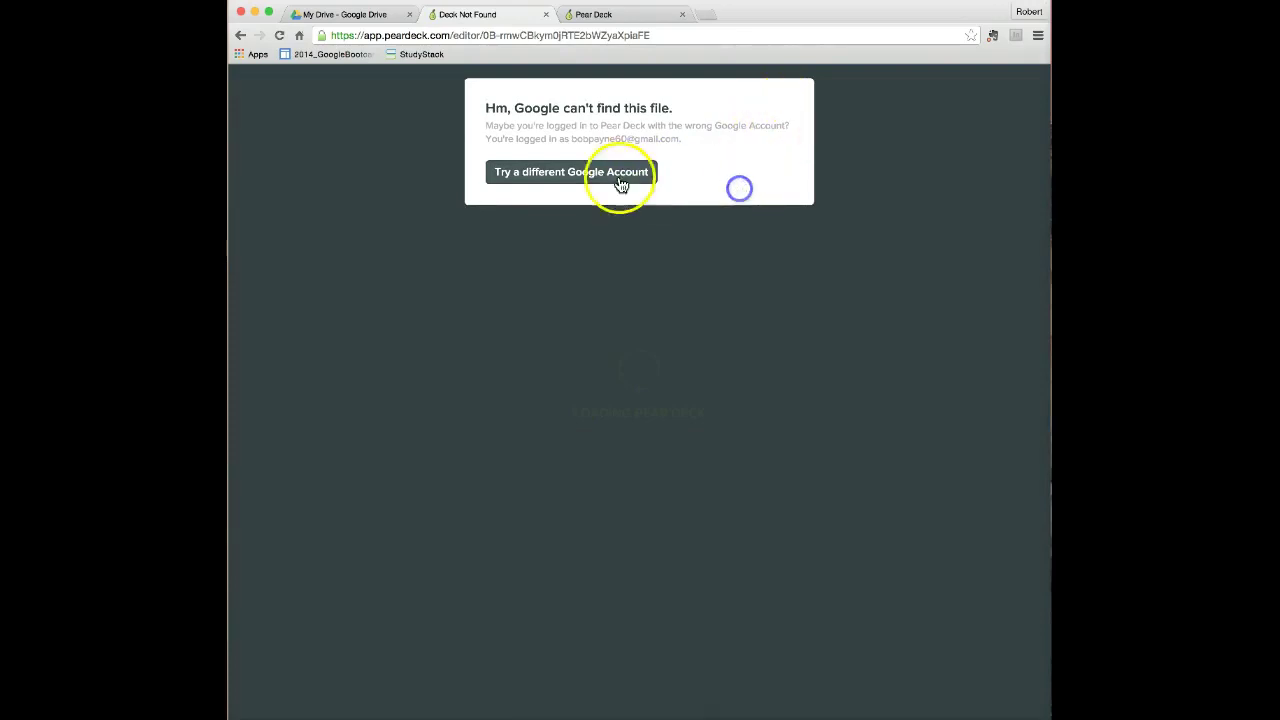
# Step: Return home and answer the onboarding role question with Teacher
pyautogui.click(546, 15)
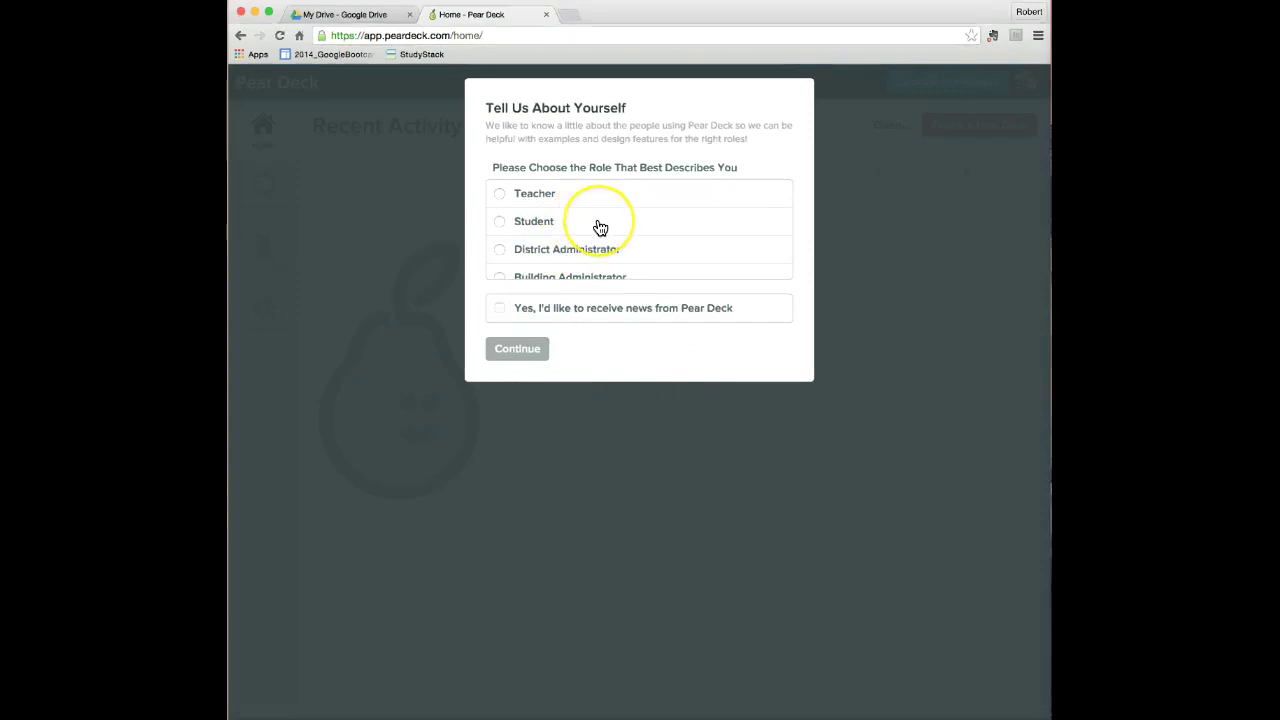
pyautogui.scroll(-3, 600, 228)
pyautogui.scroll(4, 597, 229)
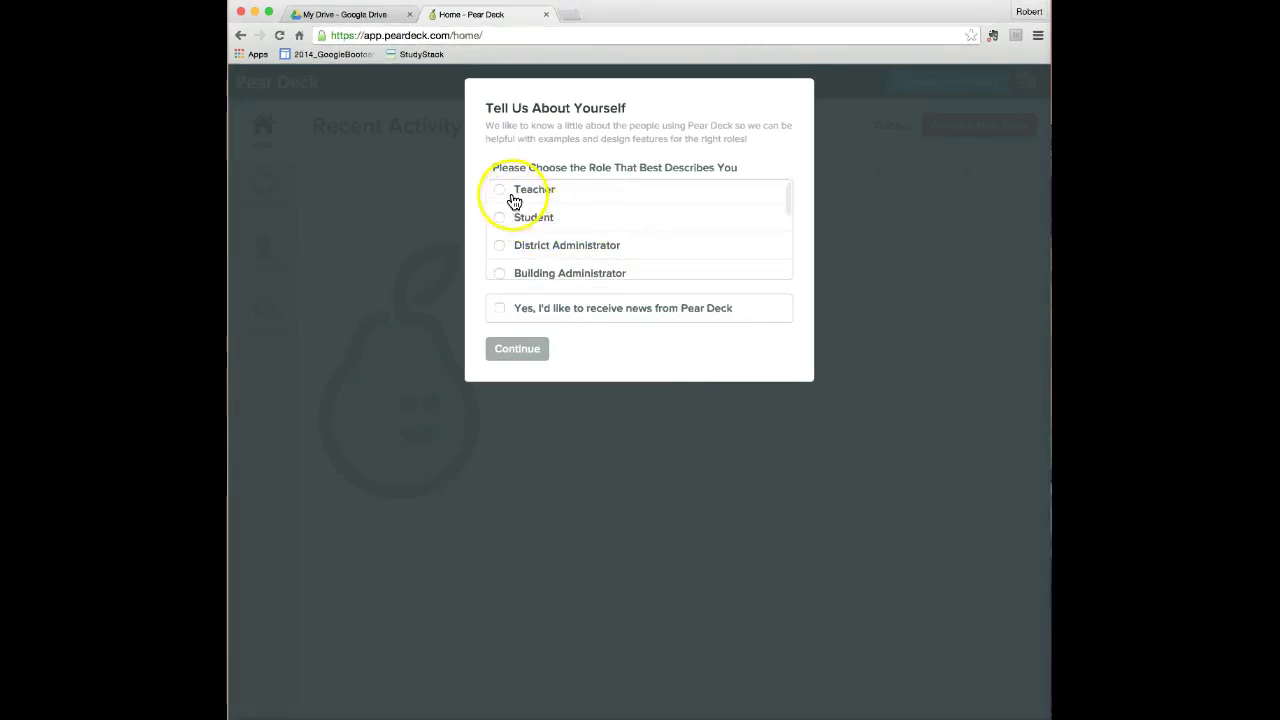
pyautogui.click(503, 192)
pyautogui.click(514, 352)
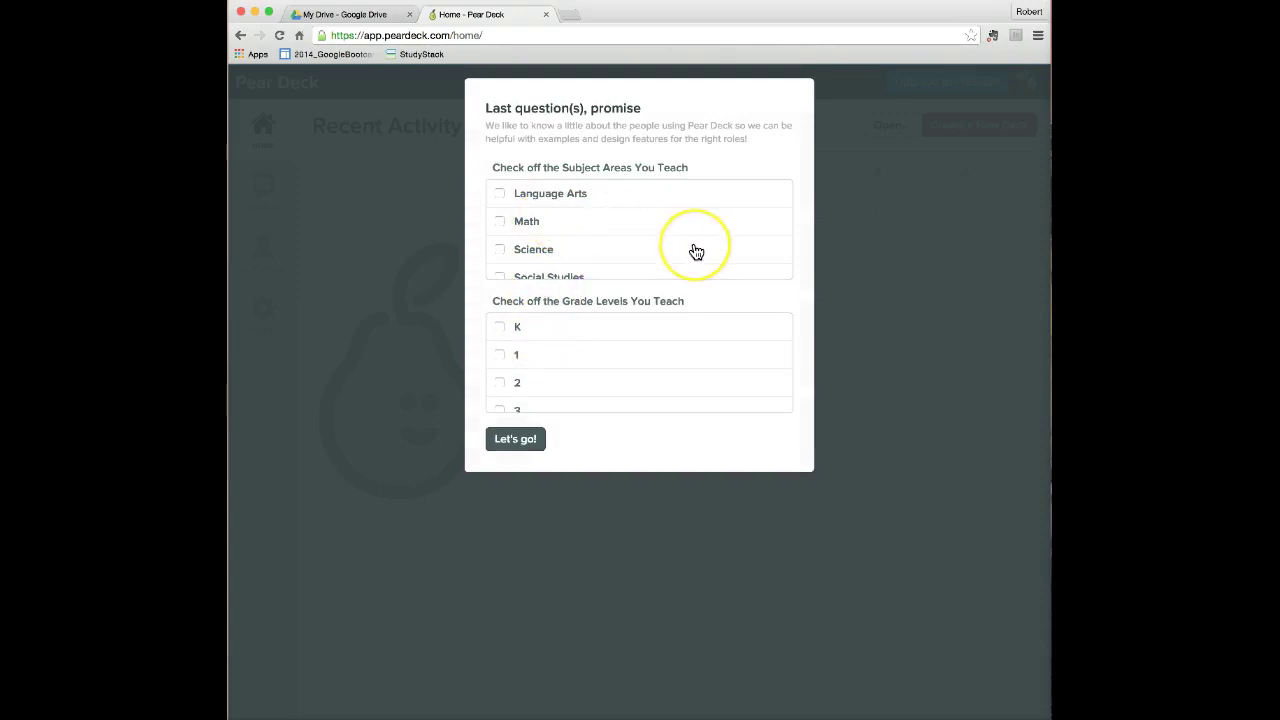
# Step: Tick grade level 13+ and submit the questionnaire
pyautogui.scroll(-5, 696, 251)
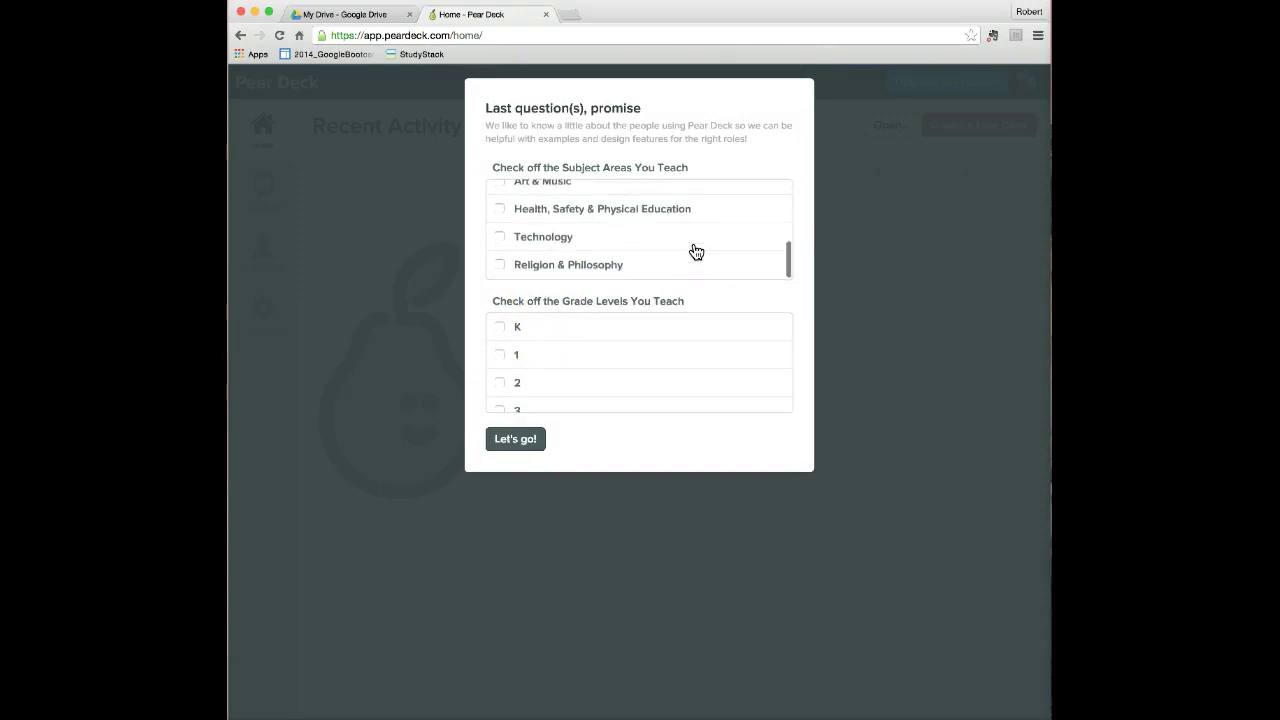
pyautogui.scroll(5, 696, 251)
pyautogui.click(607, 378)
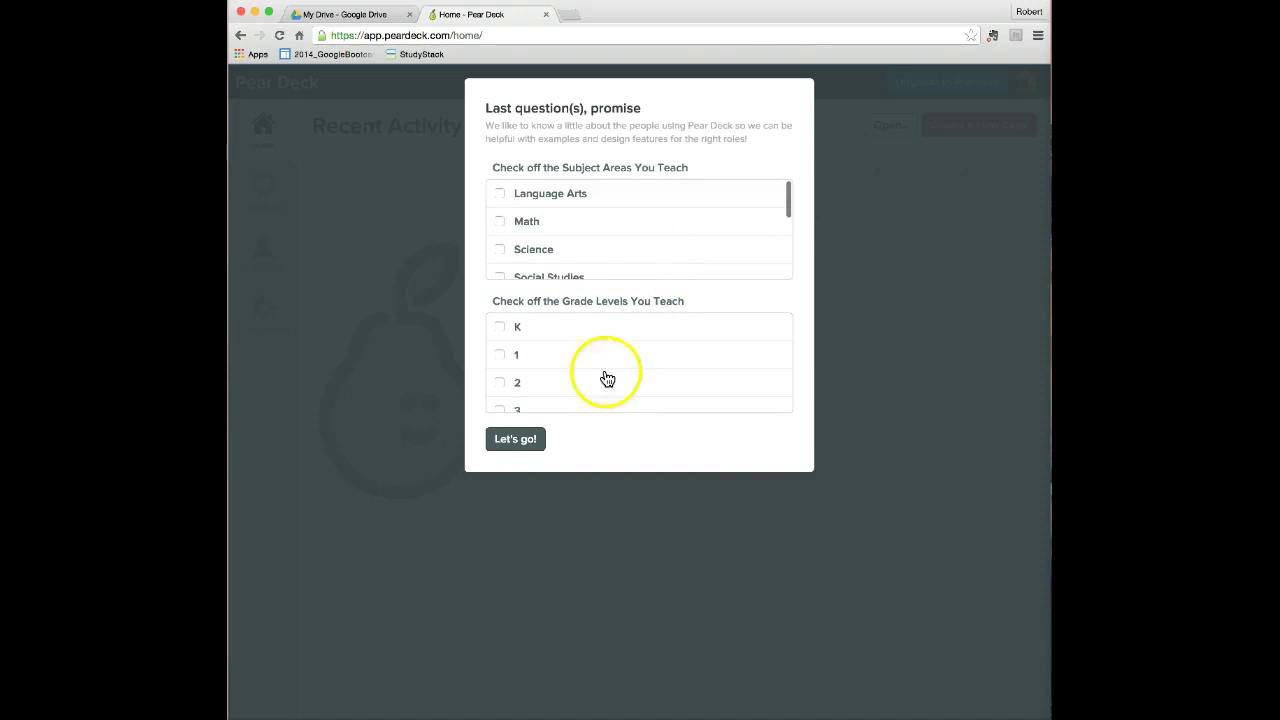
pyautogui.scroll(-3, 610, 388)
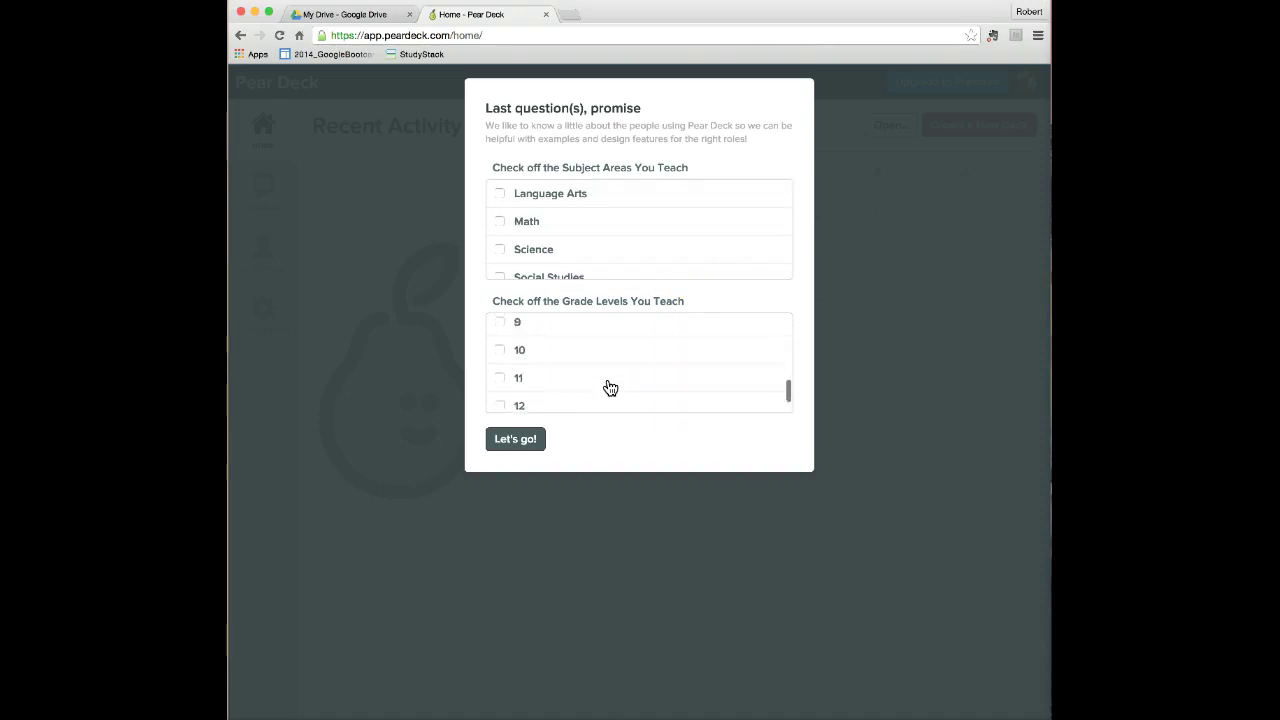
pyautogui.click(500, 398)
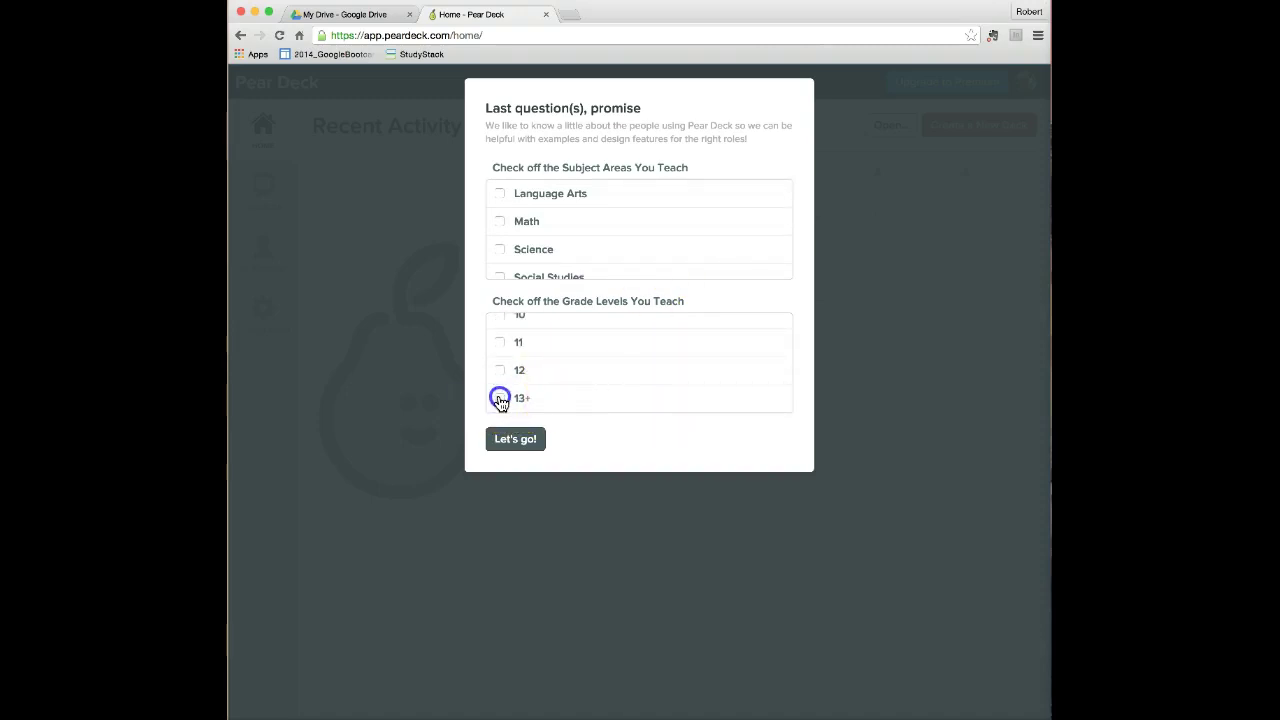
pyautogui.click(523, 442)
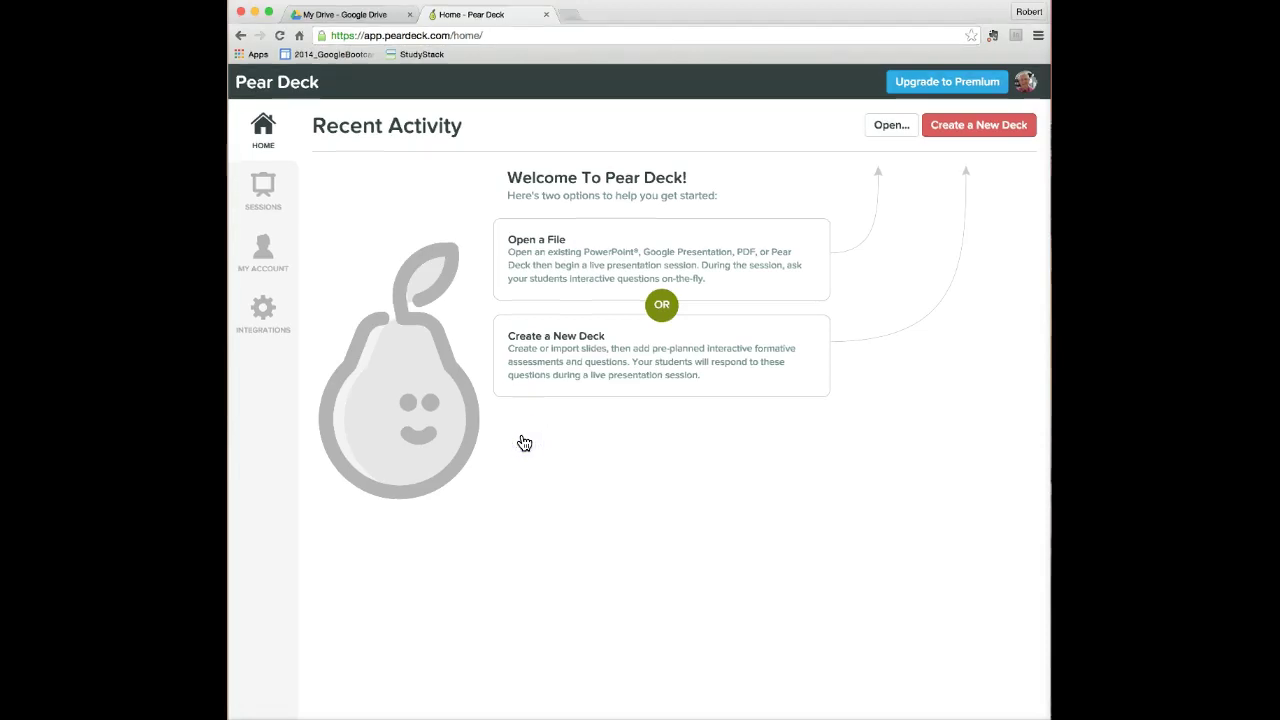
# Step: Create a new blank Untitled Pear Deck, dismiss the Intercom help chat, and list slide types
pyautogui.click(977, 130)
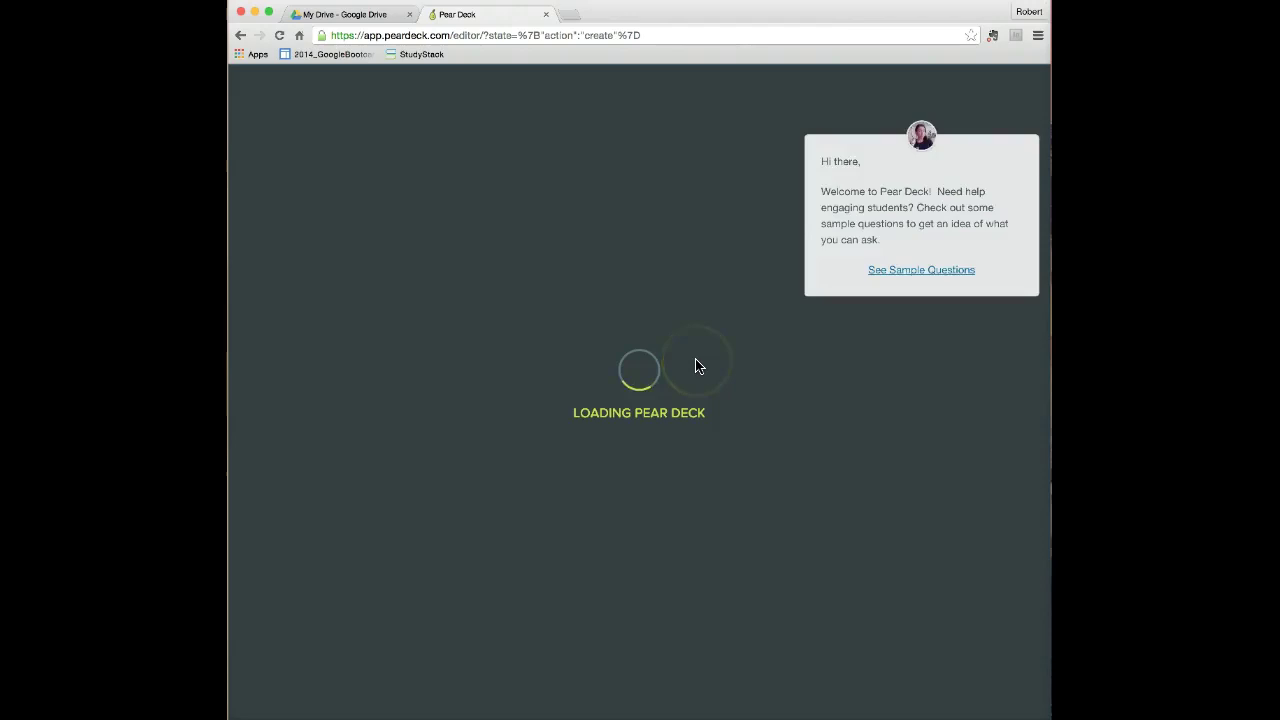
pyautogui.click(903, 295)
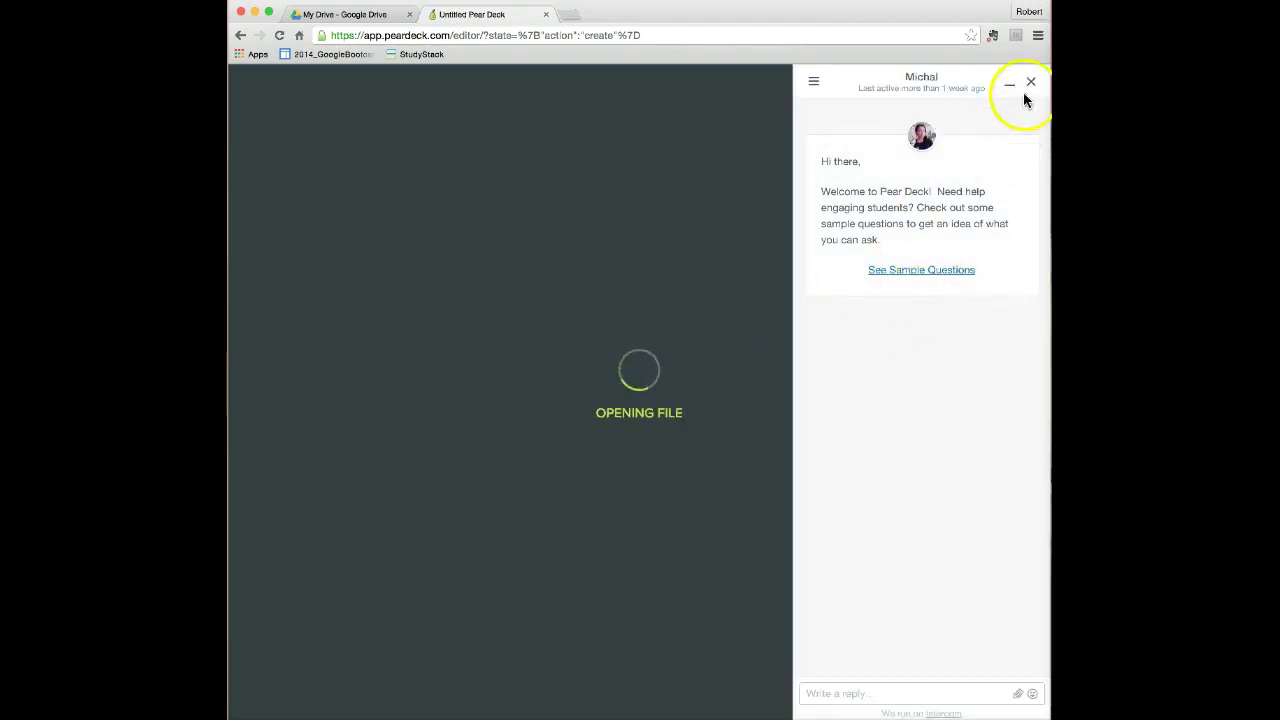
pyautogui.click(1033, 85)
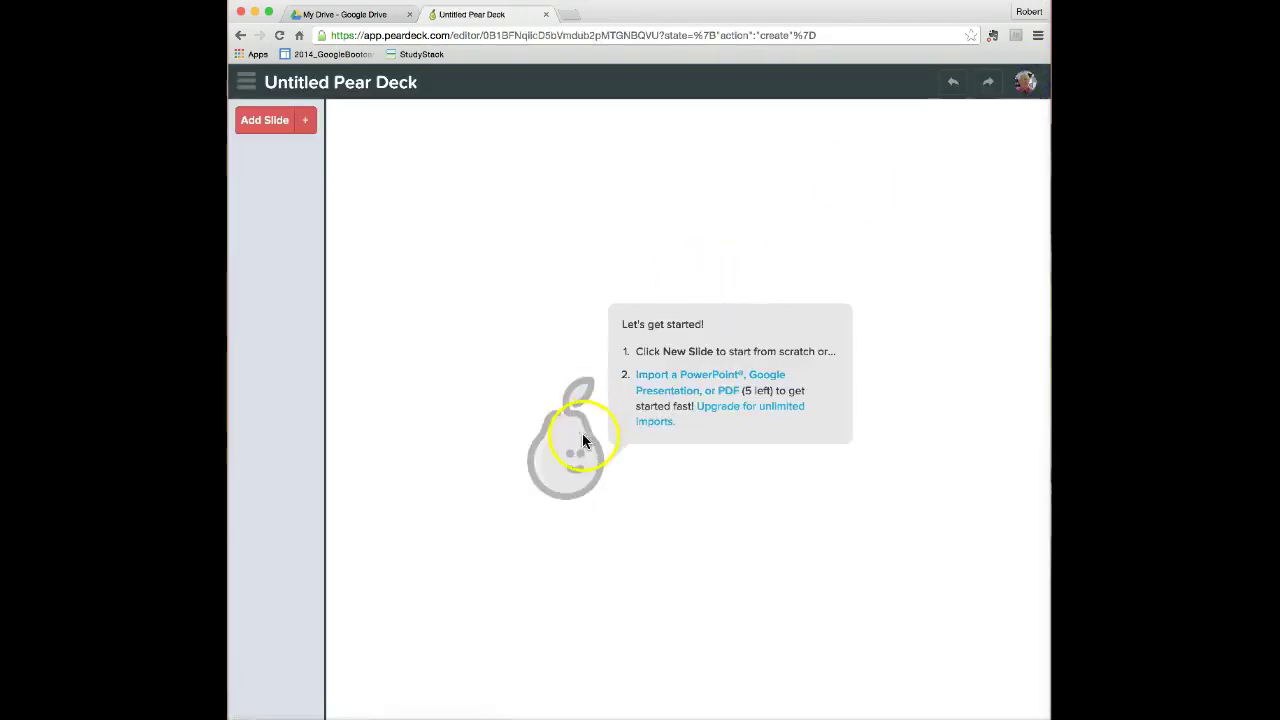
pyautogui.click(306, 122)
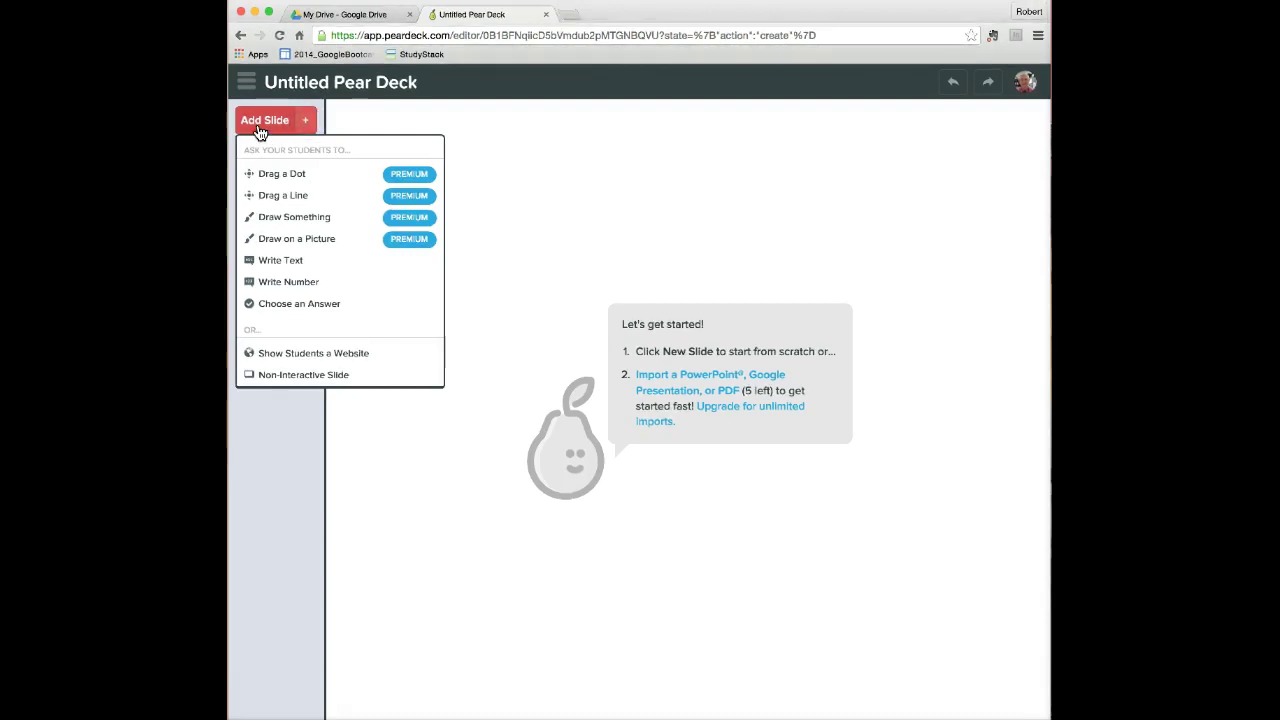
# Step: Add a non-interactive slide titled 'Hello' with a placeholder body text block
pyautogui.click(260, 125)
pyautogui.click(311, 124)
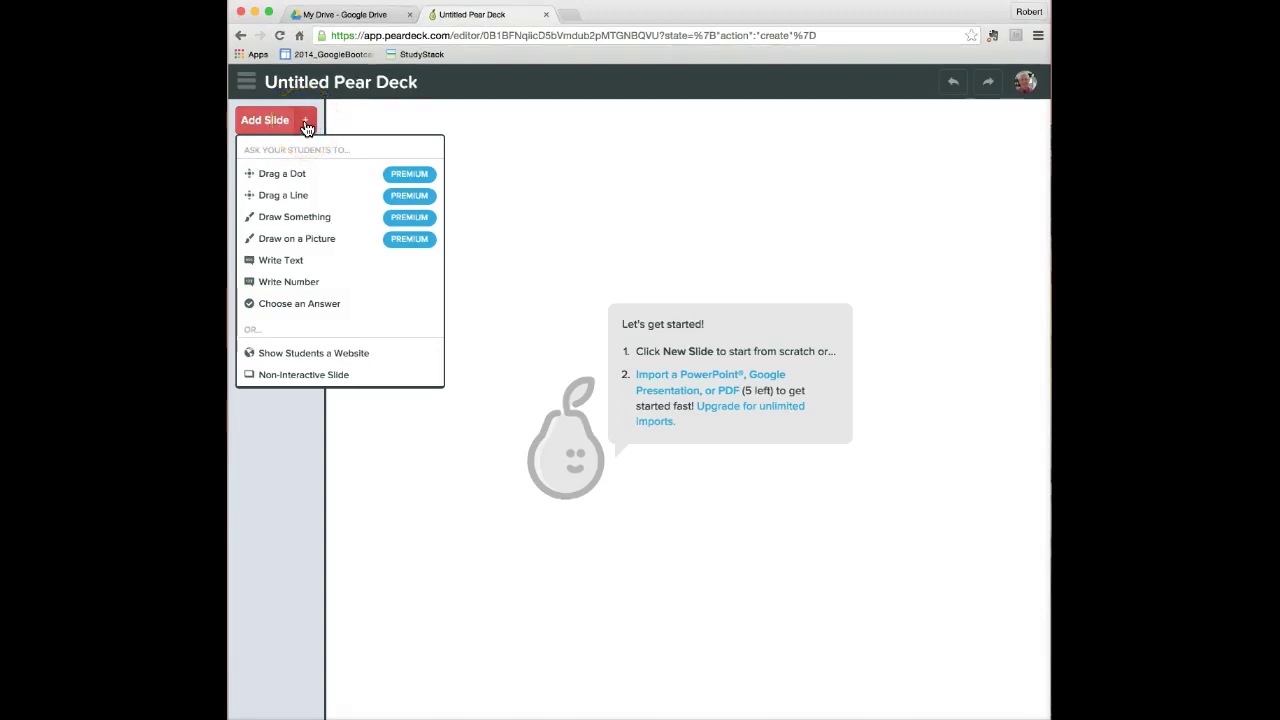
pyautogui.click(262, 120)
pyautogui.click(298, 163)
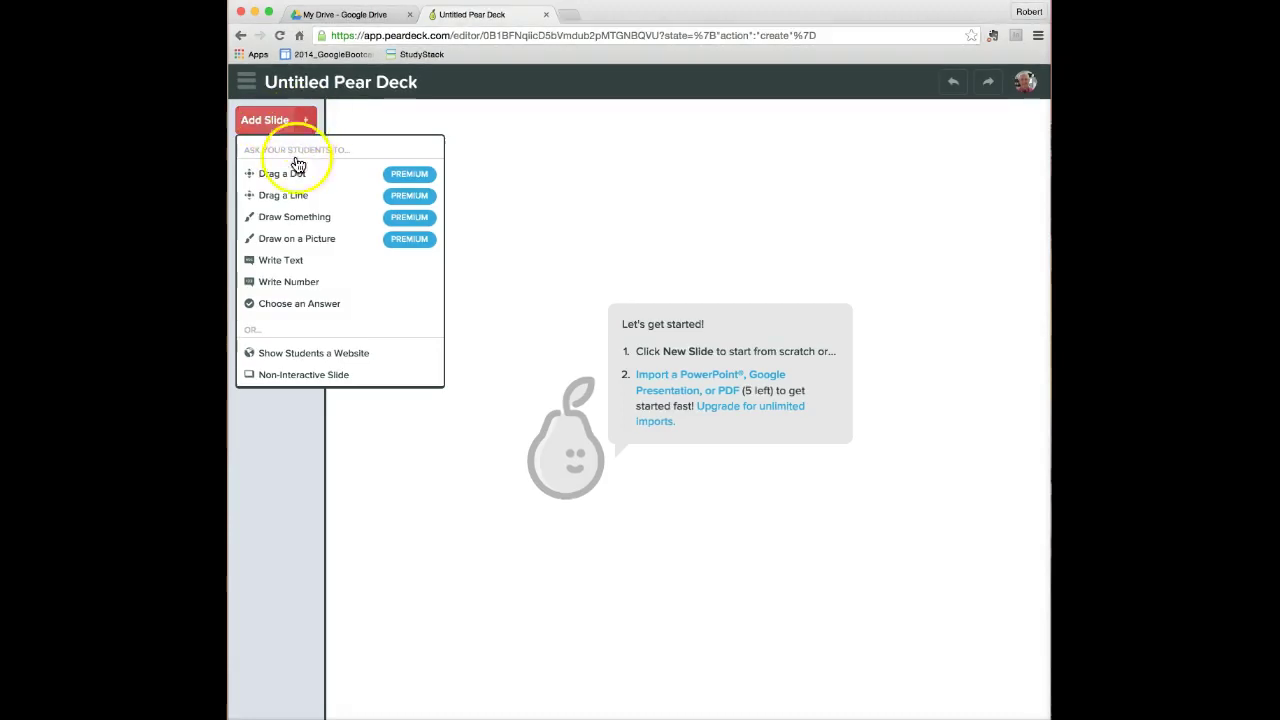
pyautogui.click(300, 375)
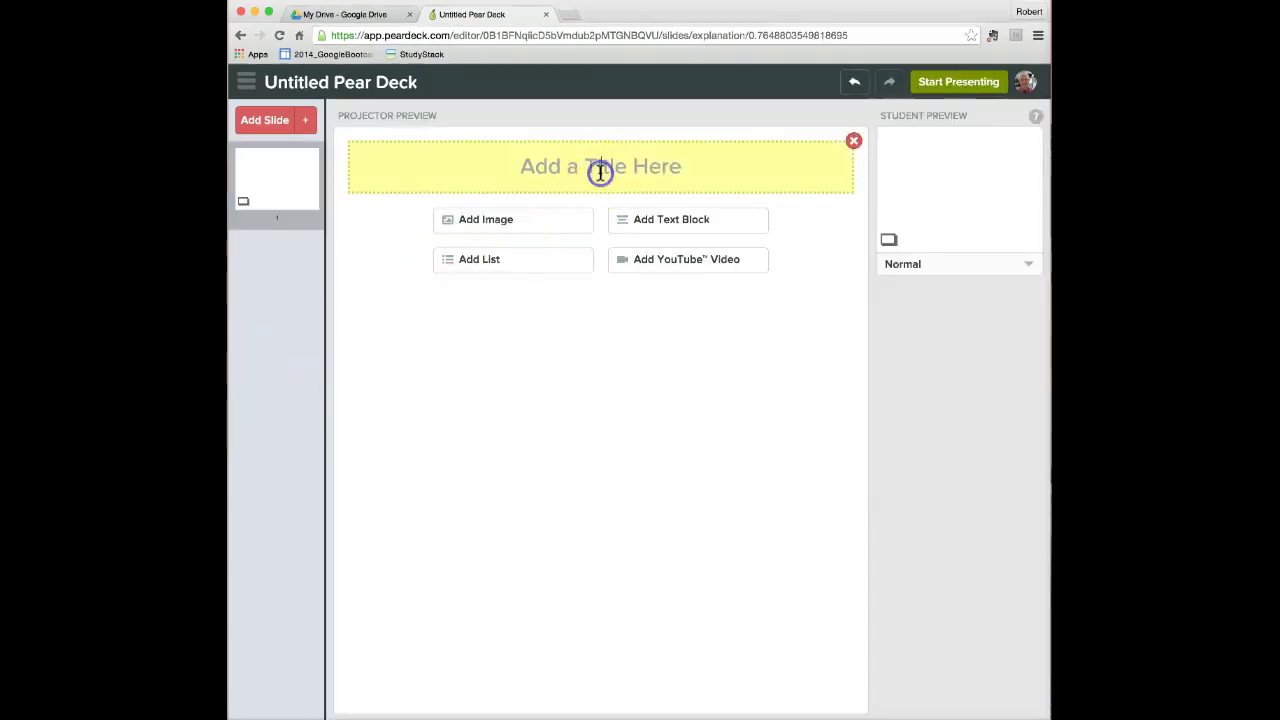
pyautogui.write('Hee')
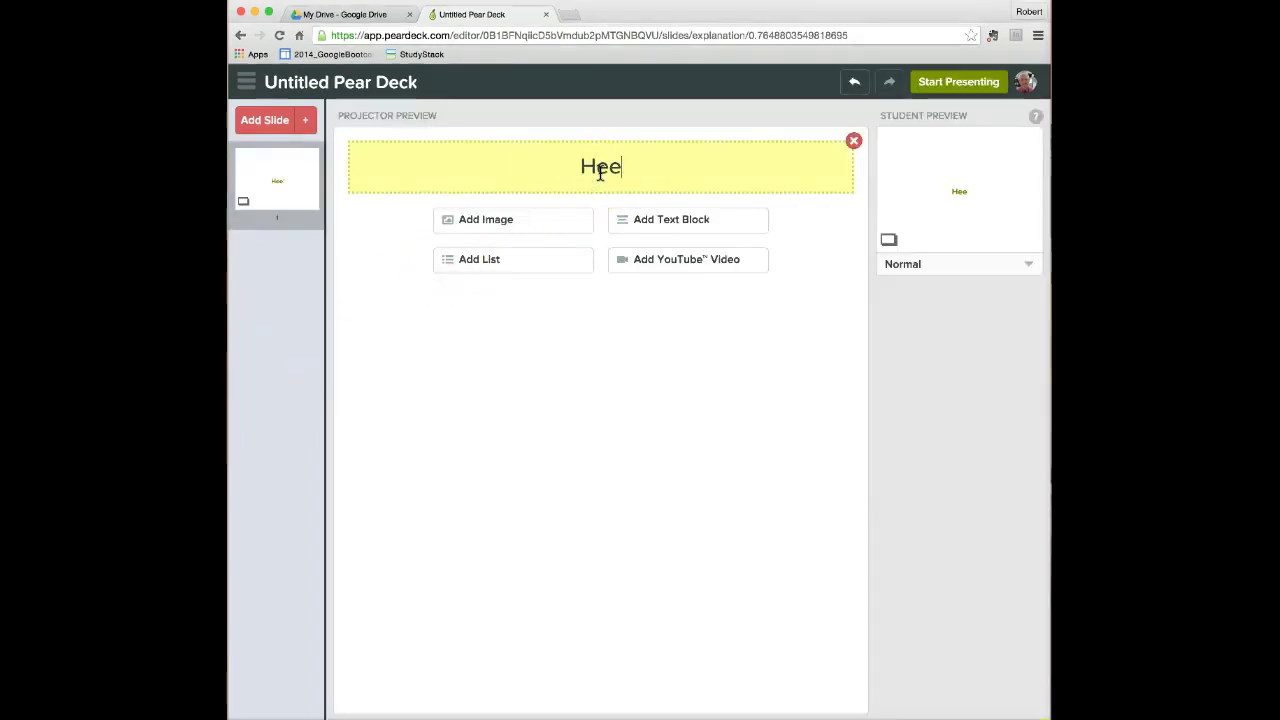
pyautogui.write('lo')
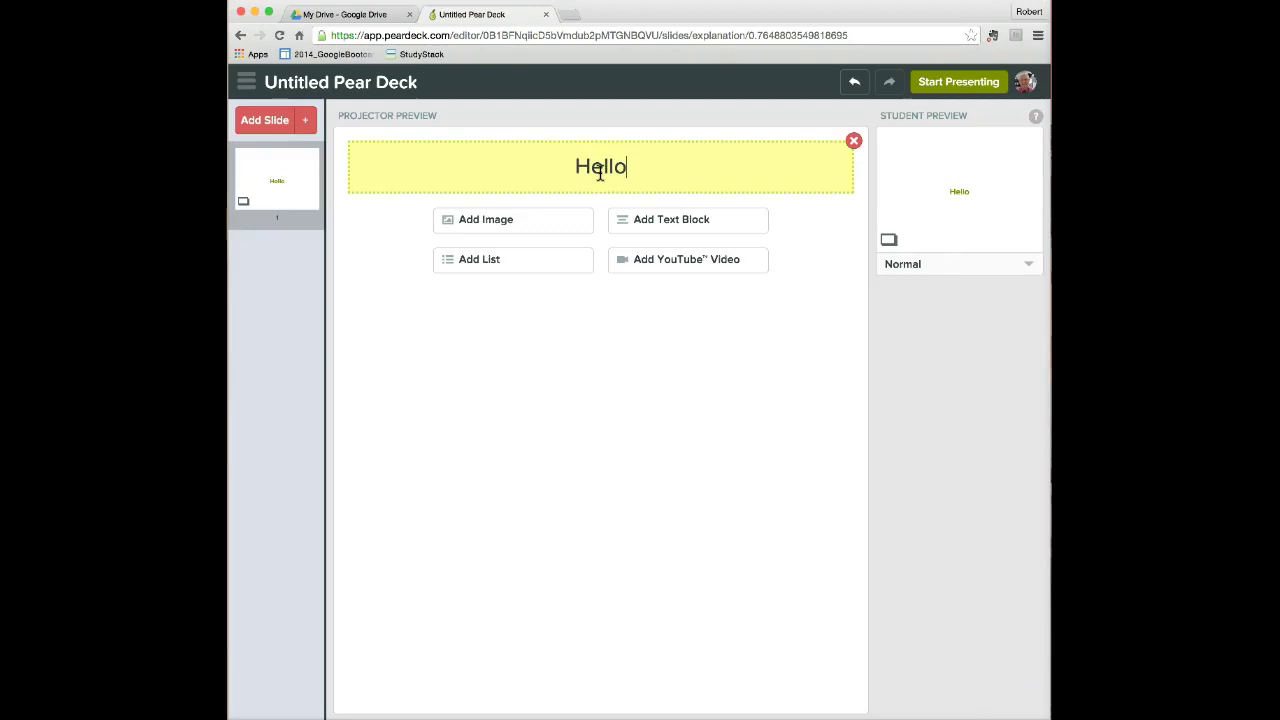
pyautogui.click(660, 220)
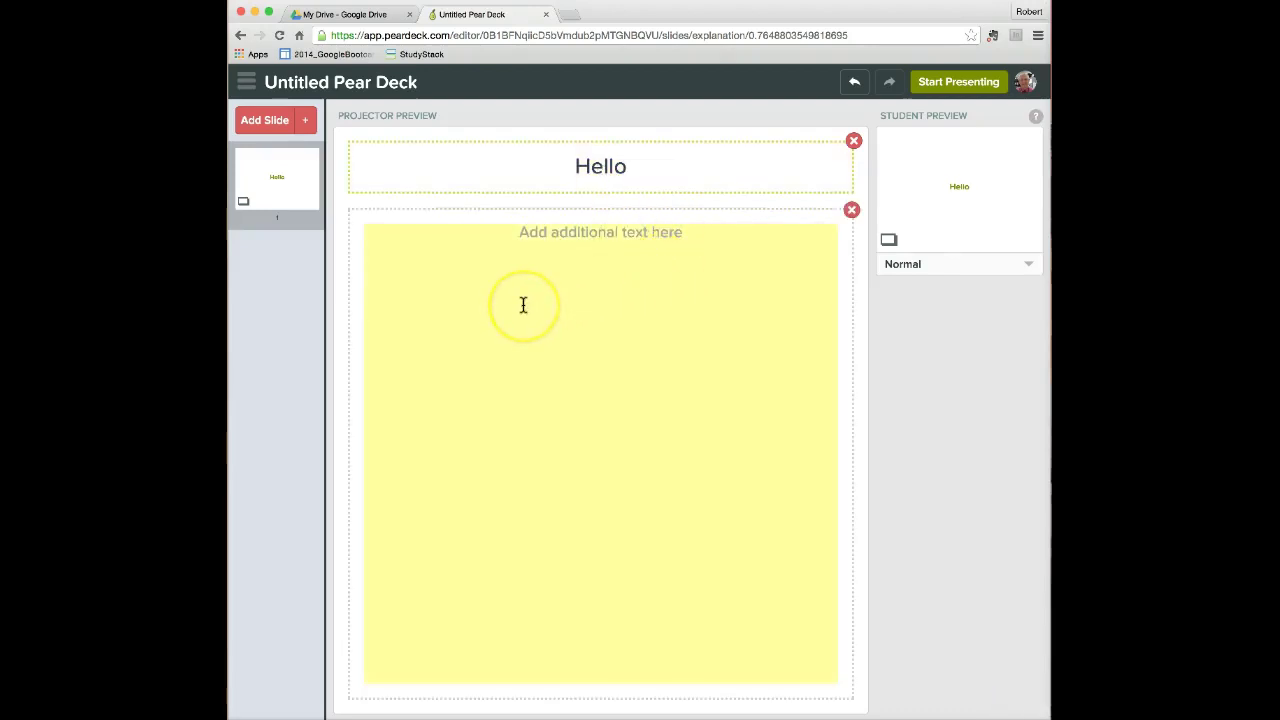
pyautogui.write('jklsfafsdkjlljkasdfakjfkjakjl;fjklsdfljkd')
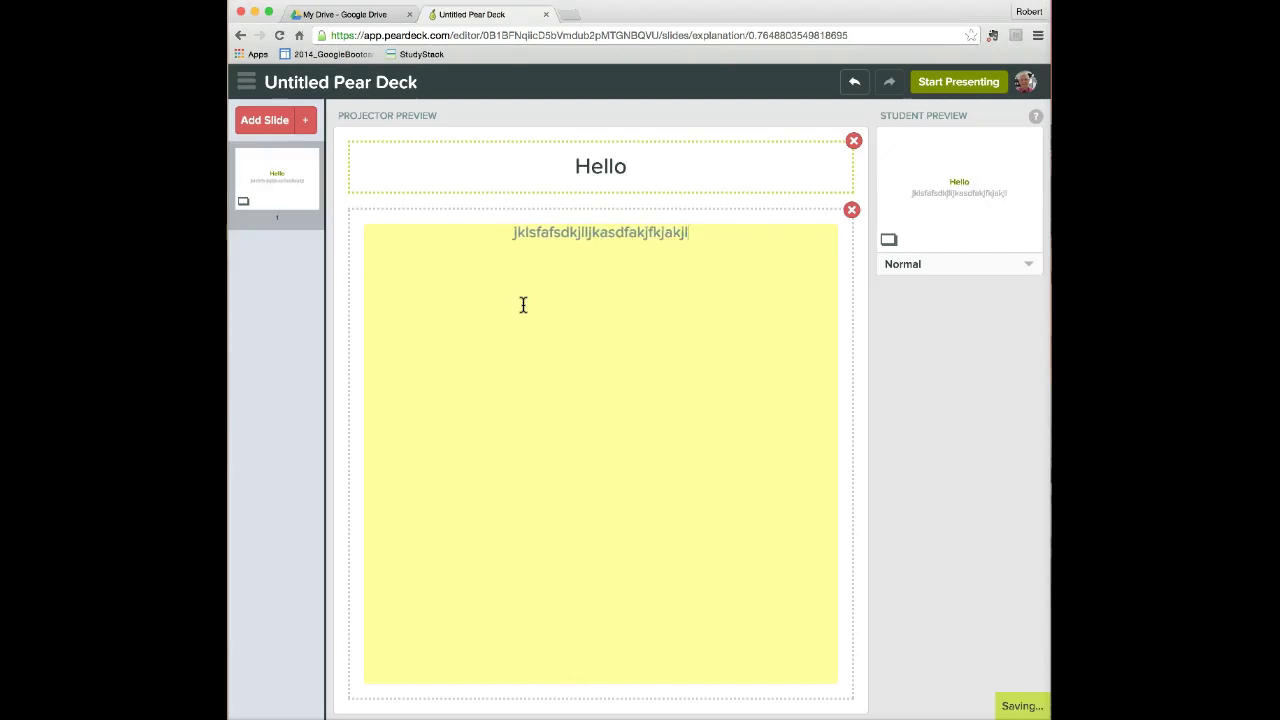
# Step: Preview the Number Response, Text Response and Multiple Choice slide types
pyautogui.click(309, 122)
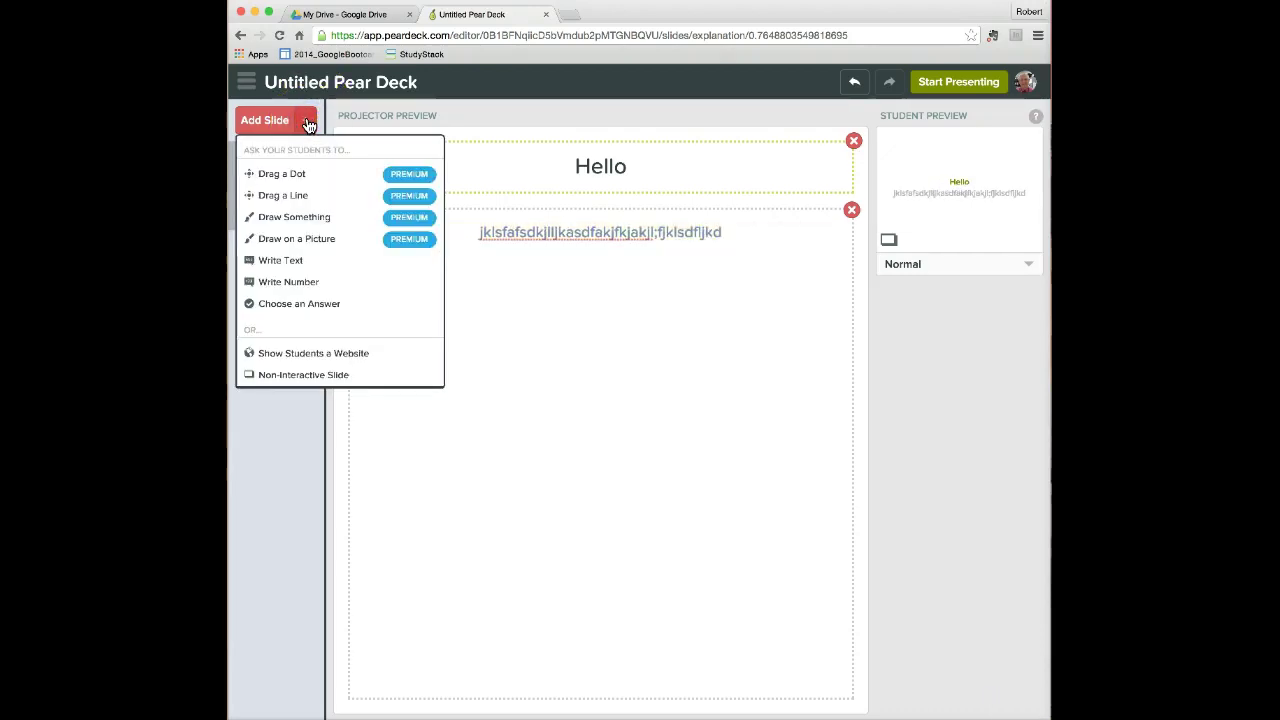
pyautogui.click(299, 287)
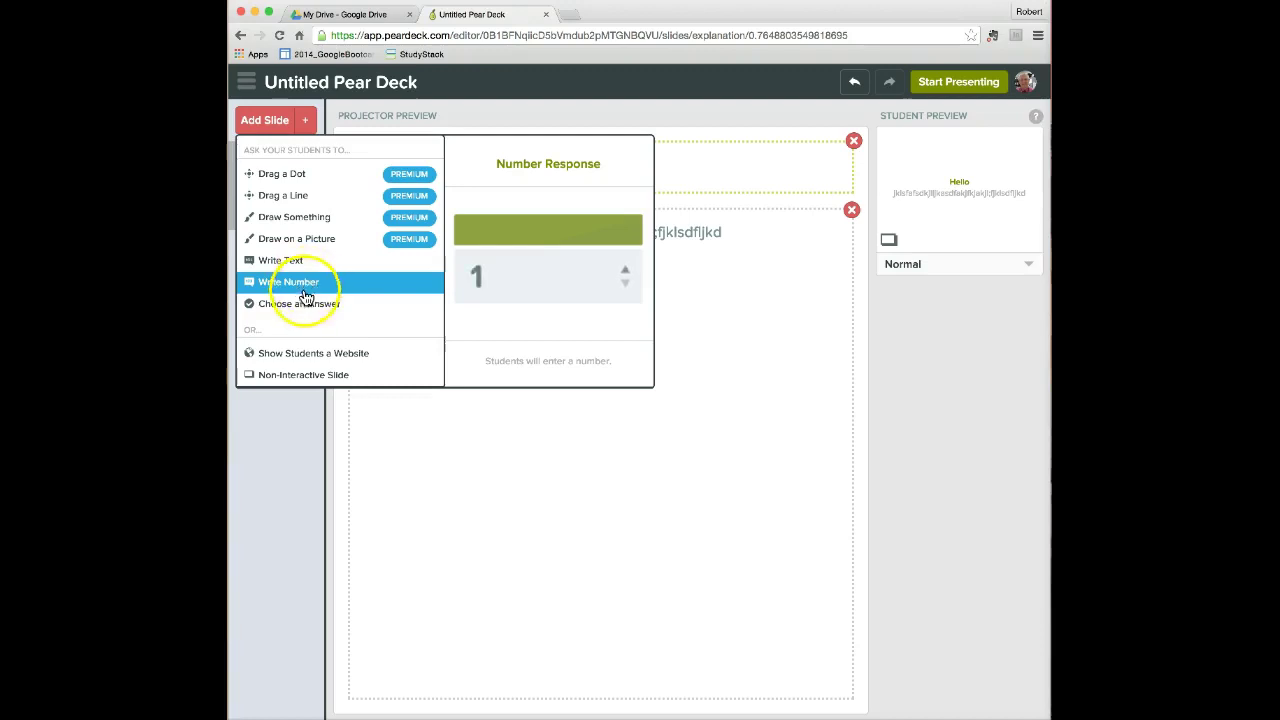
pyautogui.click(300, 265)
pyautogui.click(308, 285)
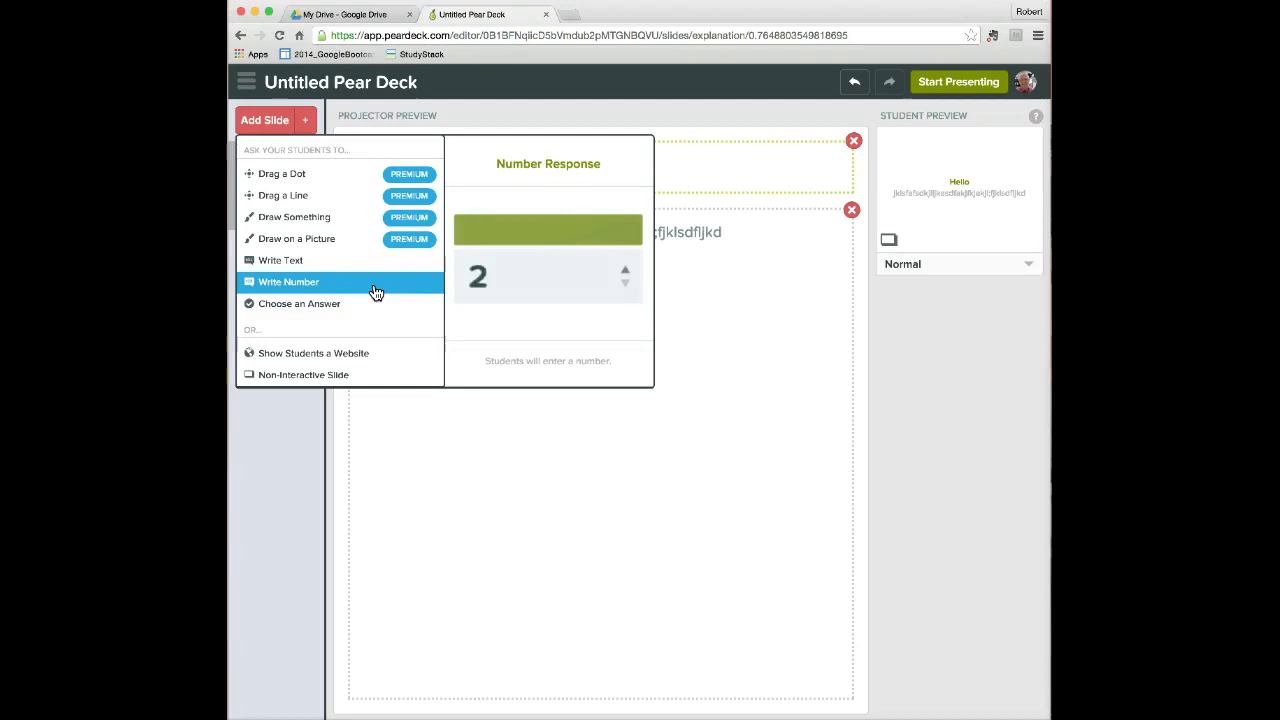
pyautogui.click(336, 304)
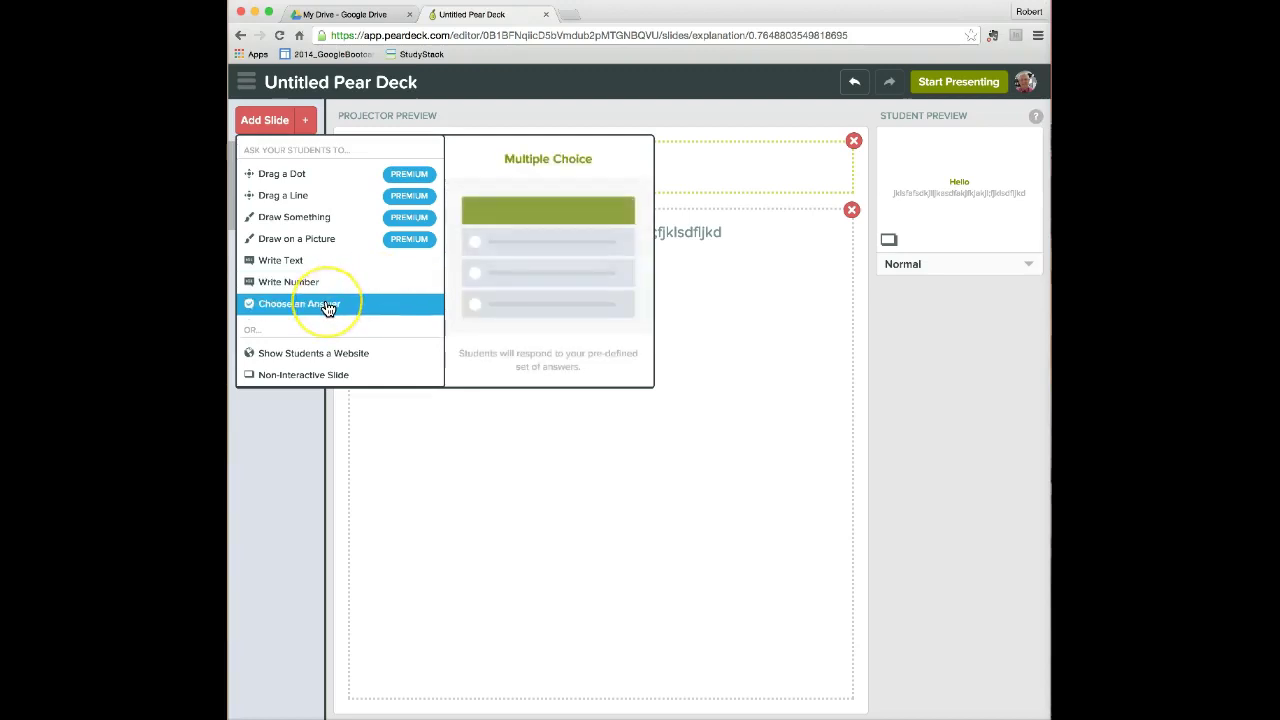
# Step: Add a Multiple Choice slide asking 'At what temperature does water freeze?'
pyautogui.click(328, 304)
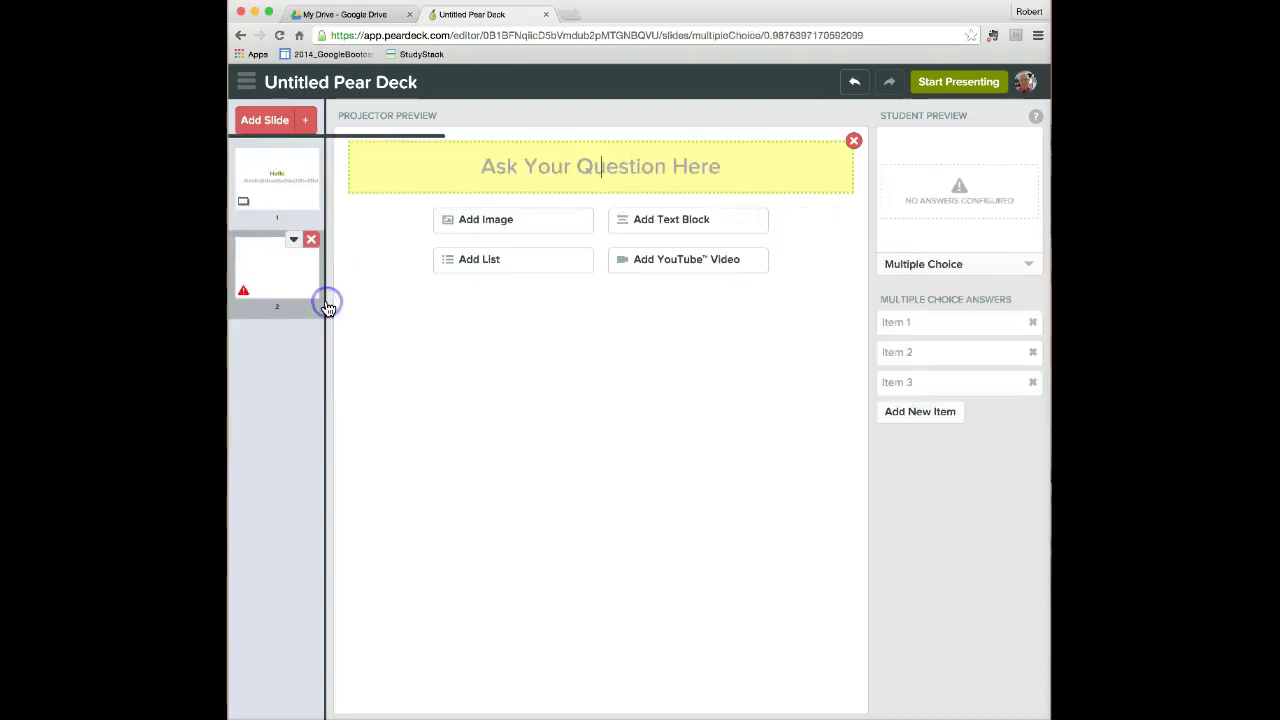
pyautogui.click(581, 167)
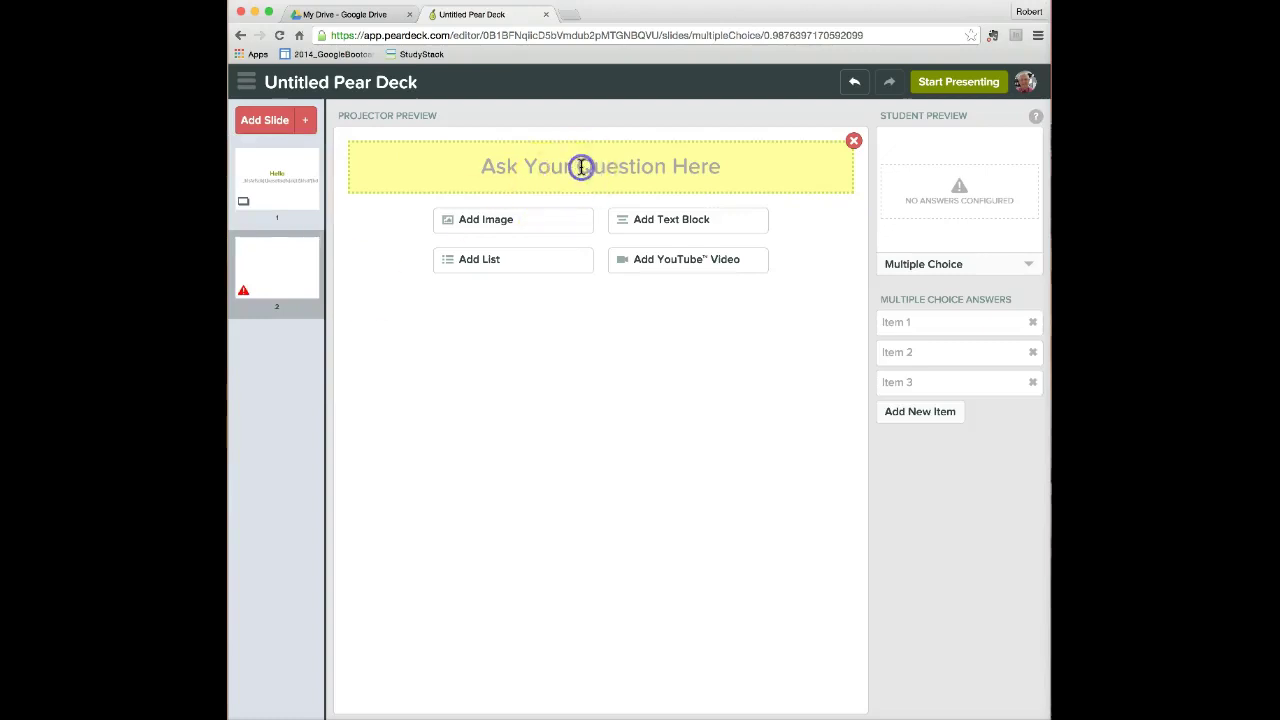
pyautogui.write('At what ')
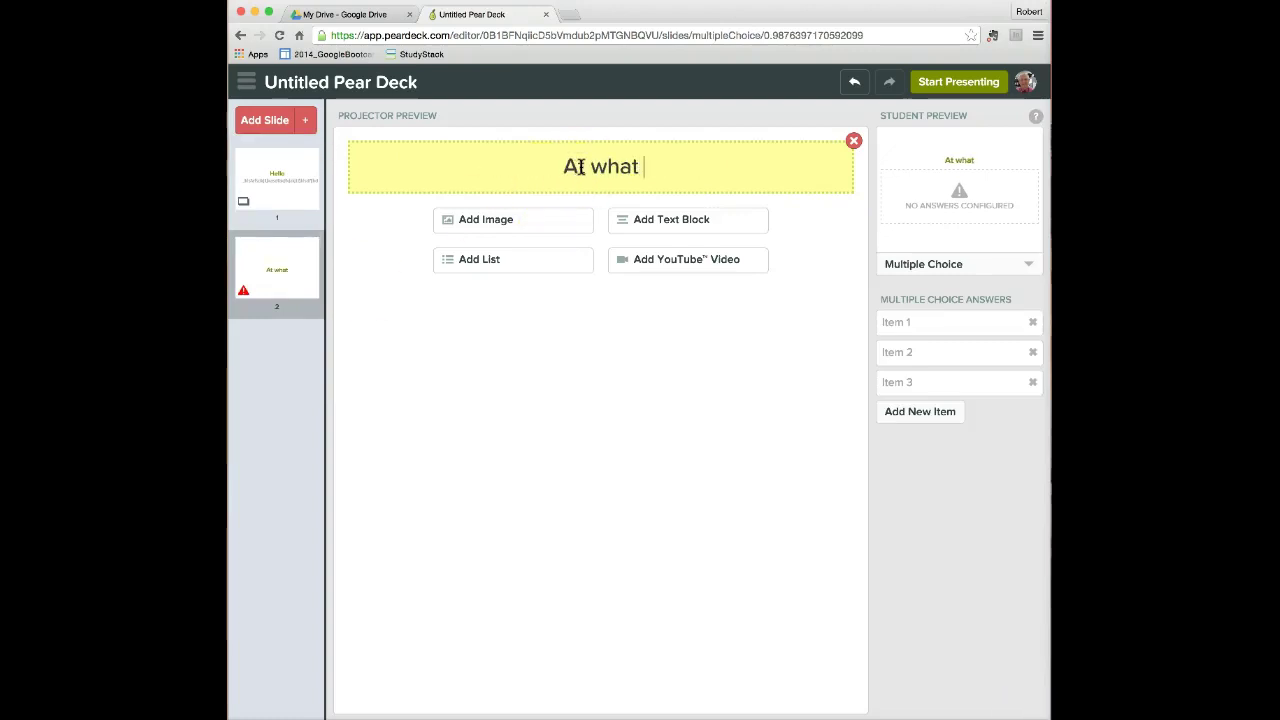
pyautogui.write('tempera')
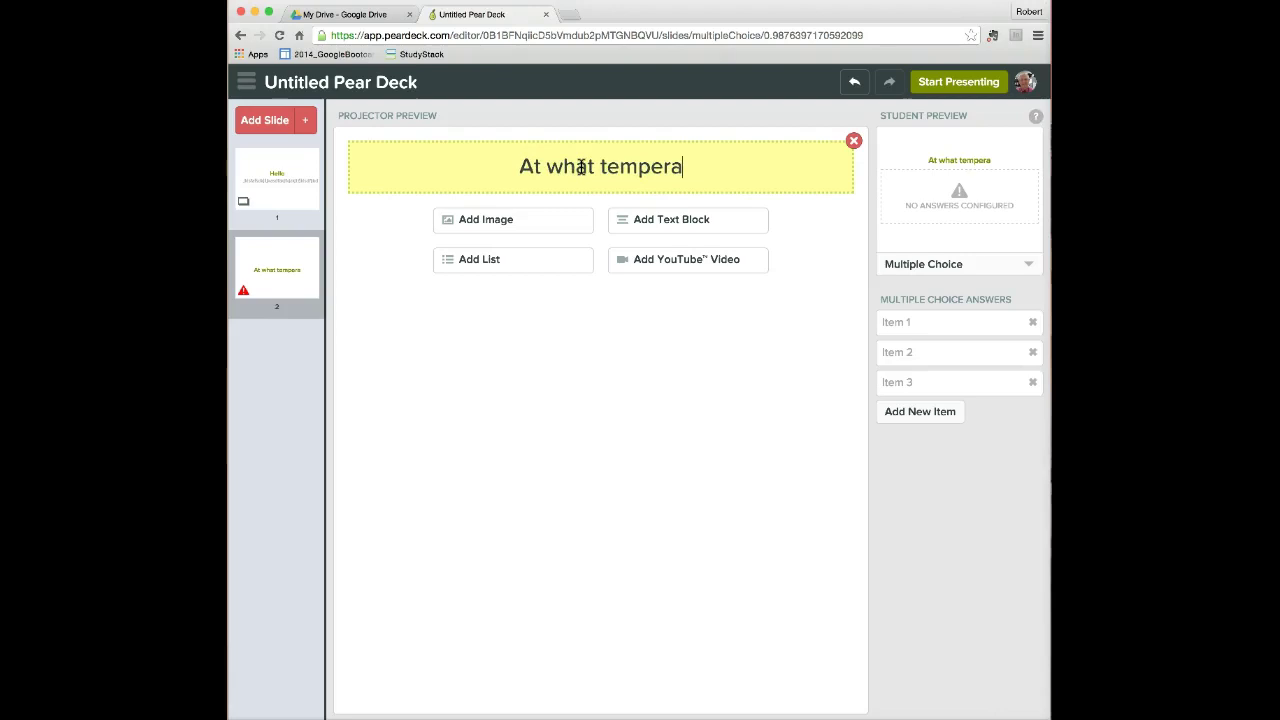
pyautogui.write('ture')
pyautogui.press('BackSpace')
pyautogui.write('e ')
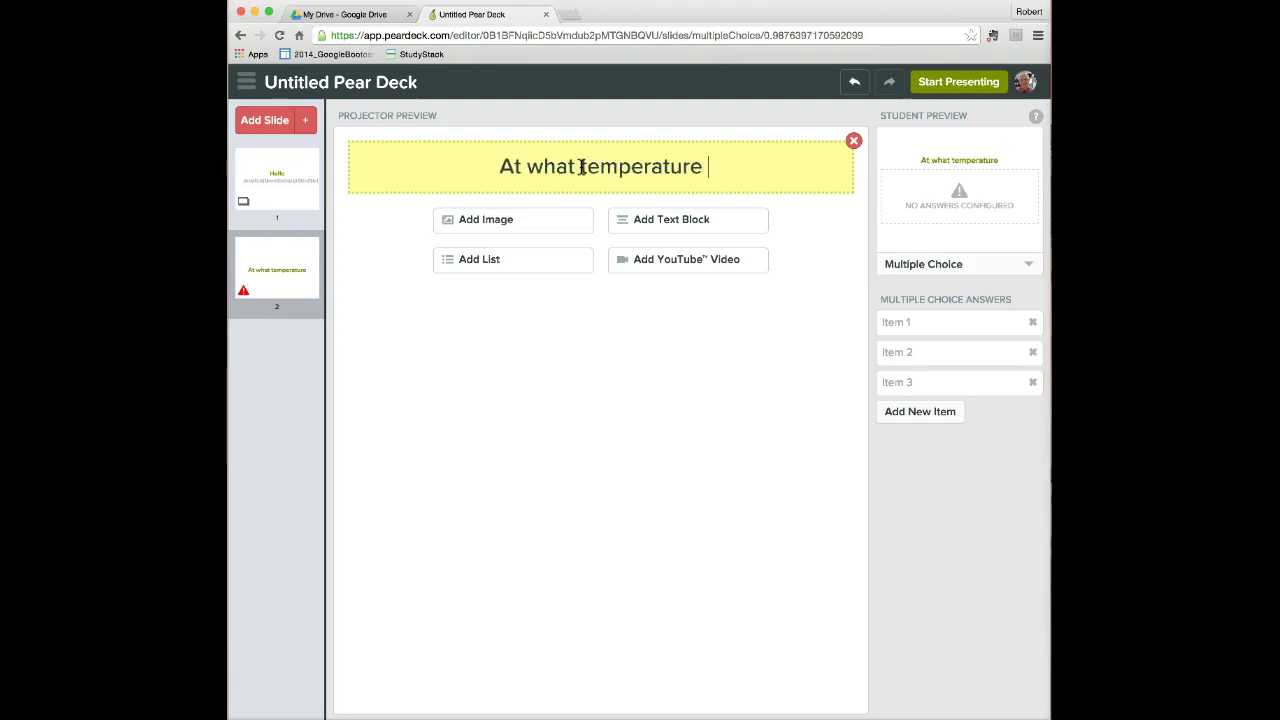
pyautogui.write('does water f')
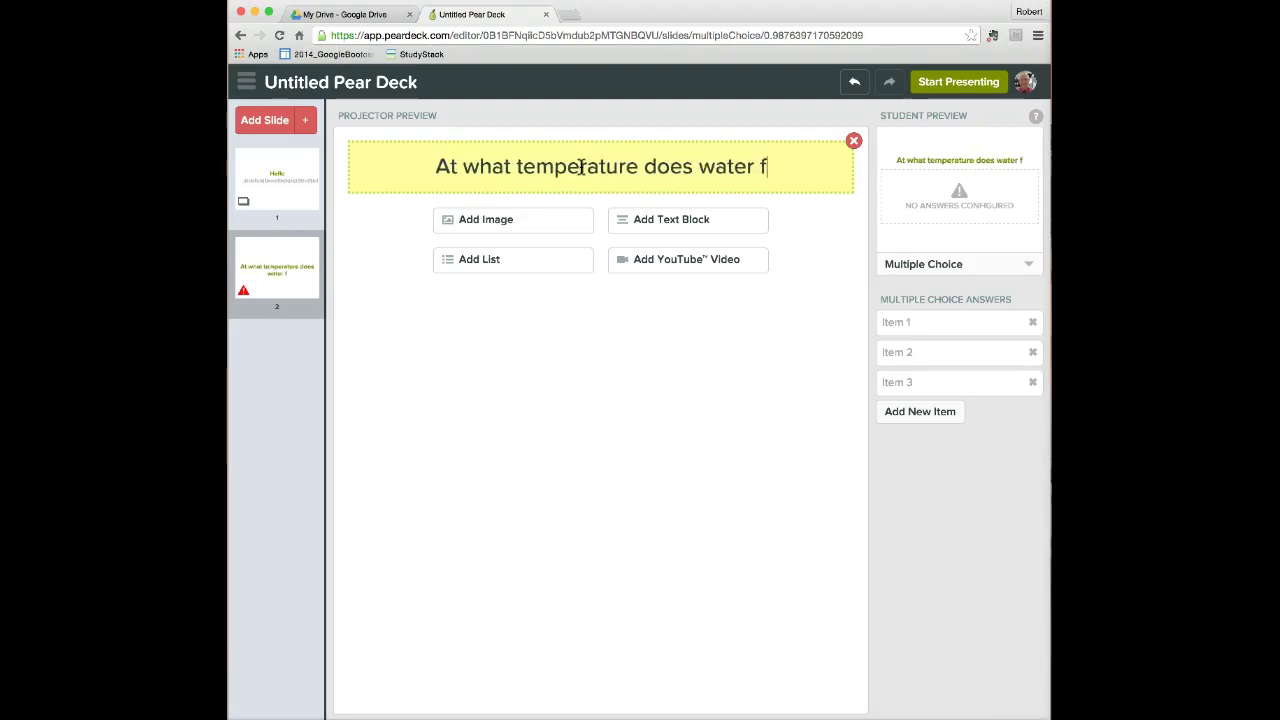
pyautogui.write('reeze?')
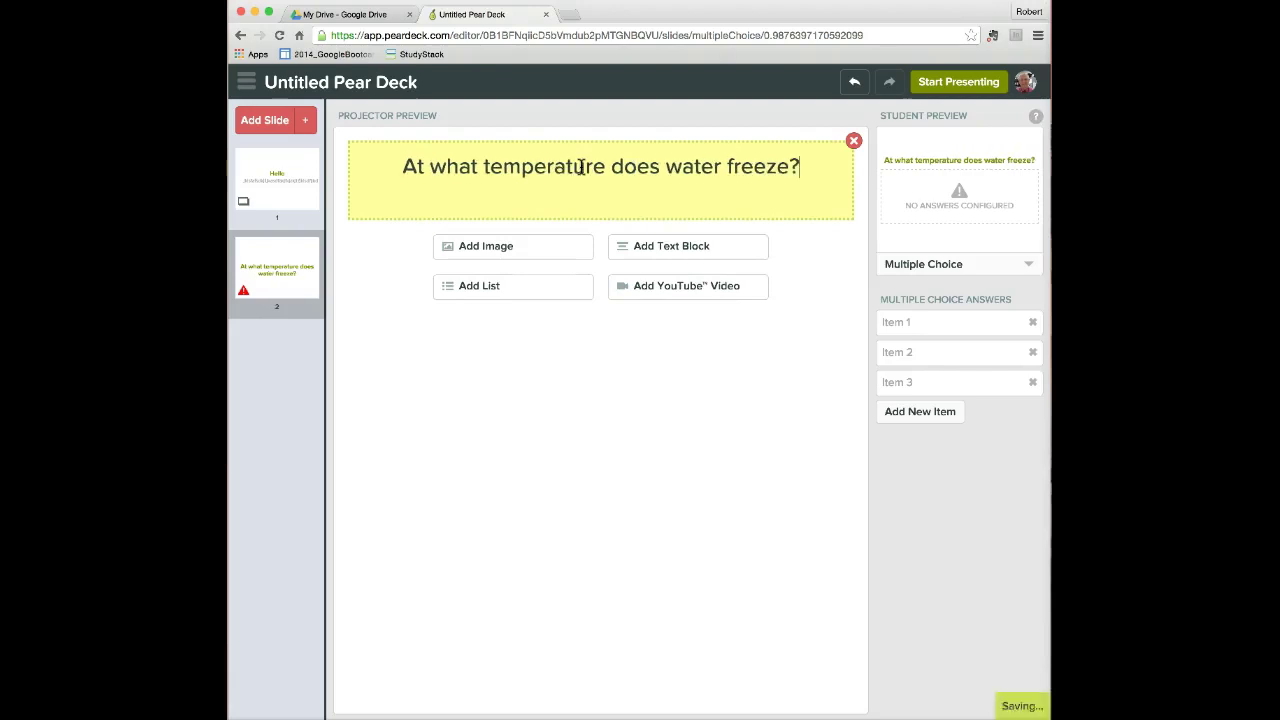
# Step: Enter answer choices 32 degrees F, 100 degrees F, 15 degrees C and 40 degrees F
pyautogui.click(897, 316)
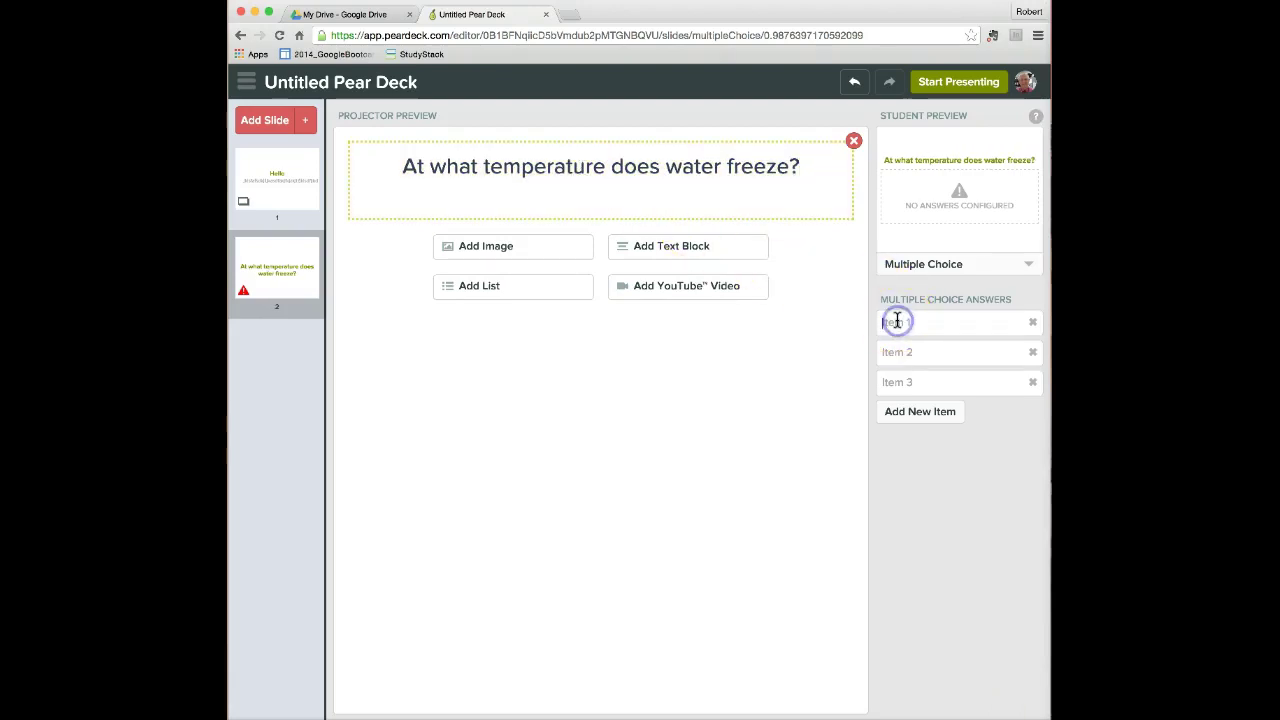
pyautogui.write('32 deg')
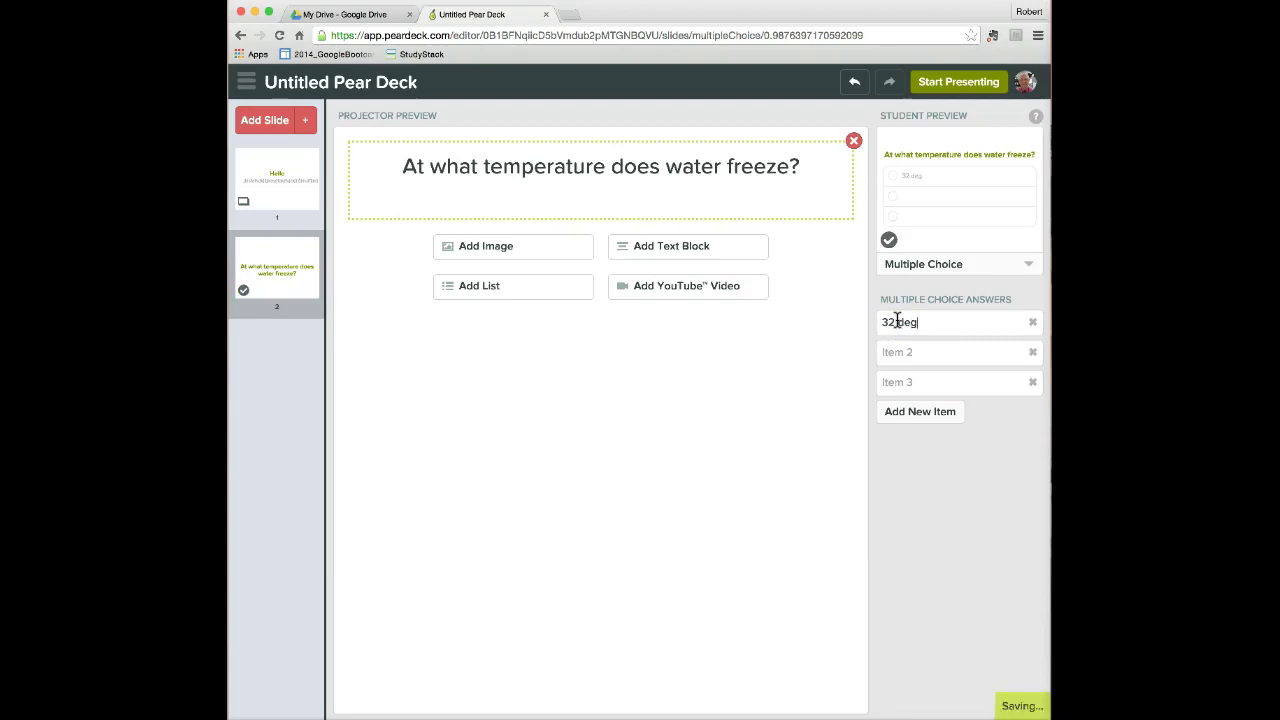
pyautogui.write('rees F')
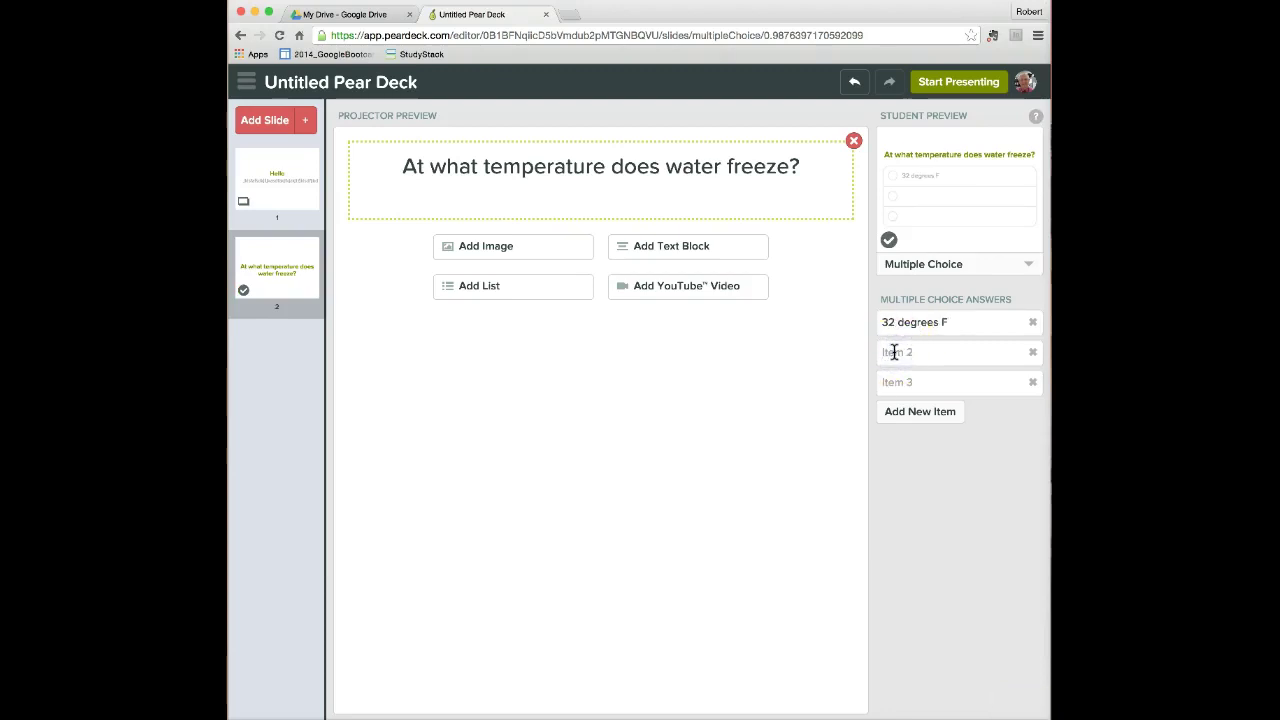
pyautogui.click(894, 352)
pyautogui.write('100 degrees F')
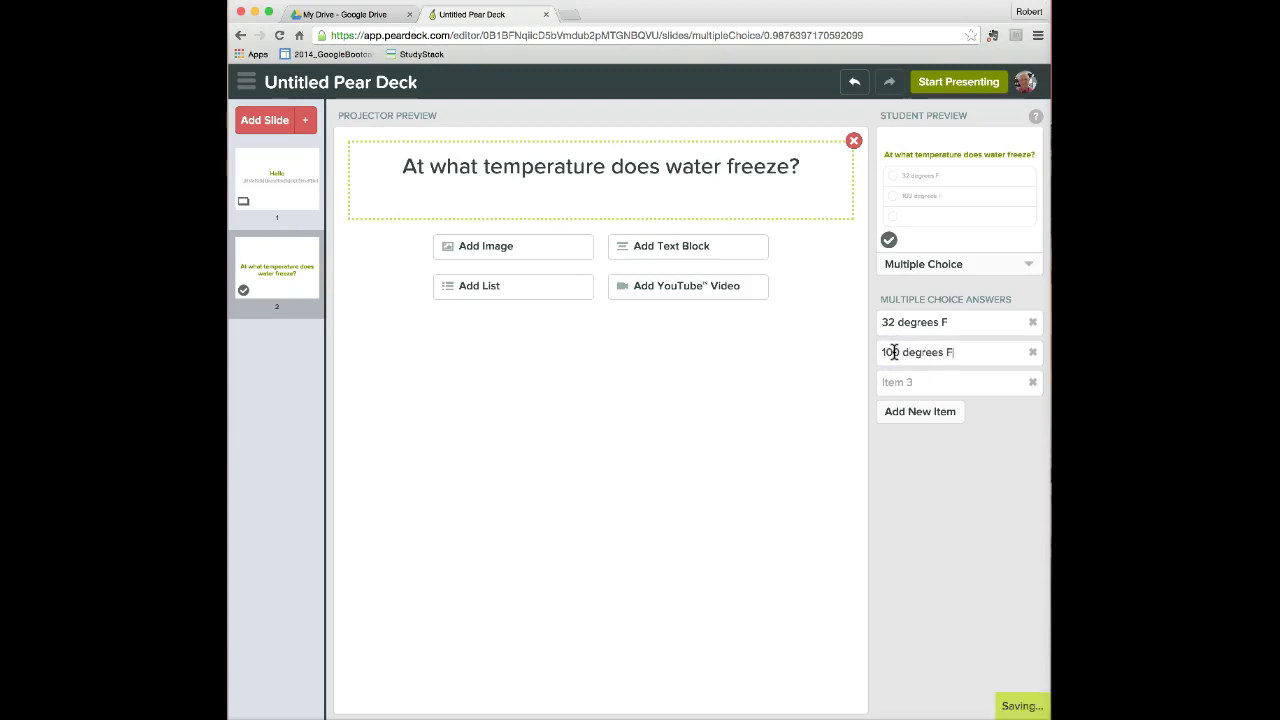
pyautogui.click(885, 384)
pyautogui.write('15 degrees C')
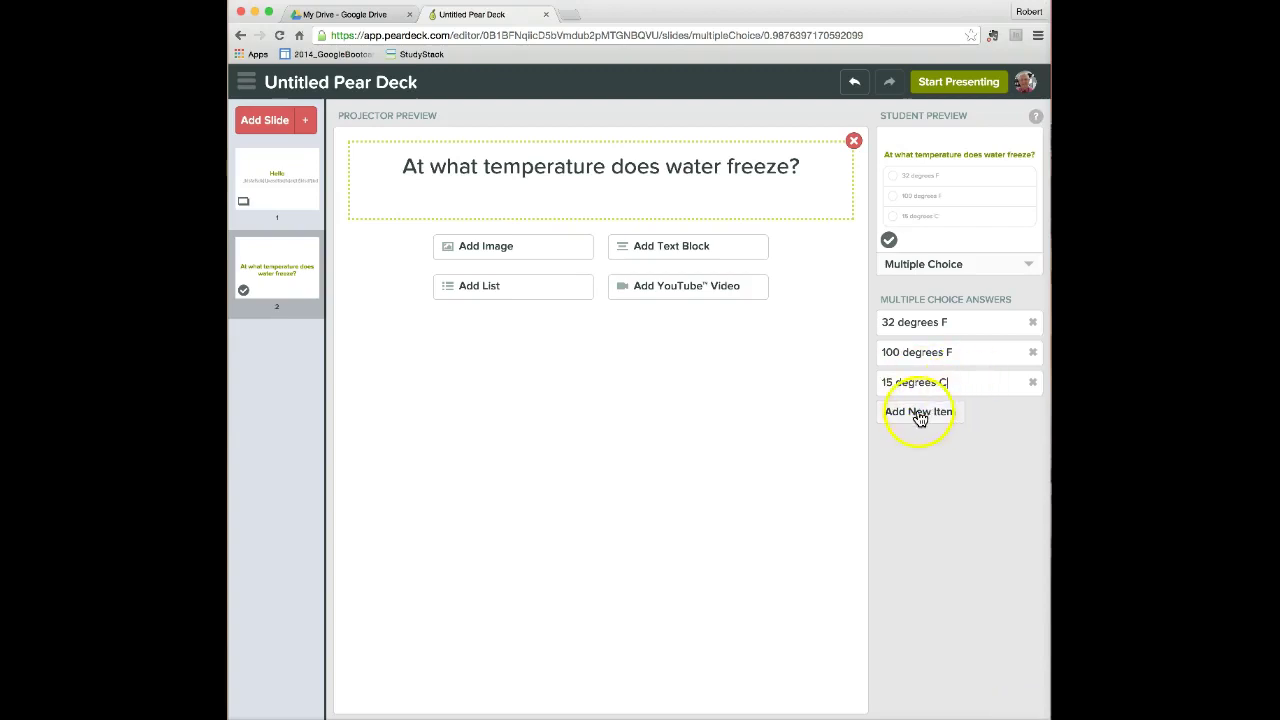
pyautogui.click(918, 411)
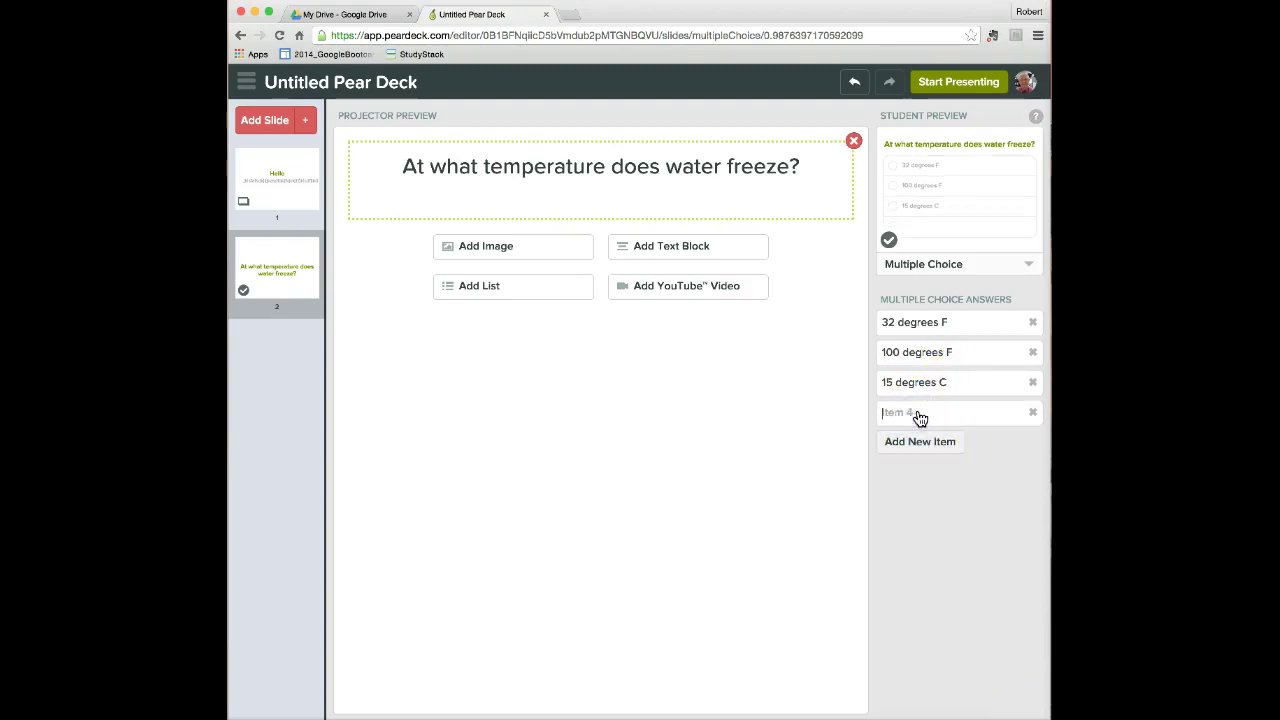
pyautogui.write('40 degrees F')
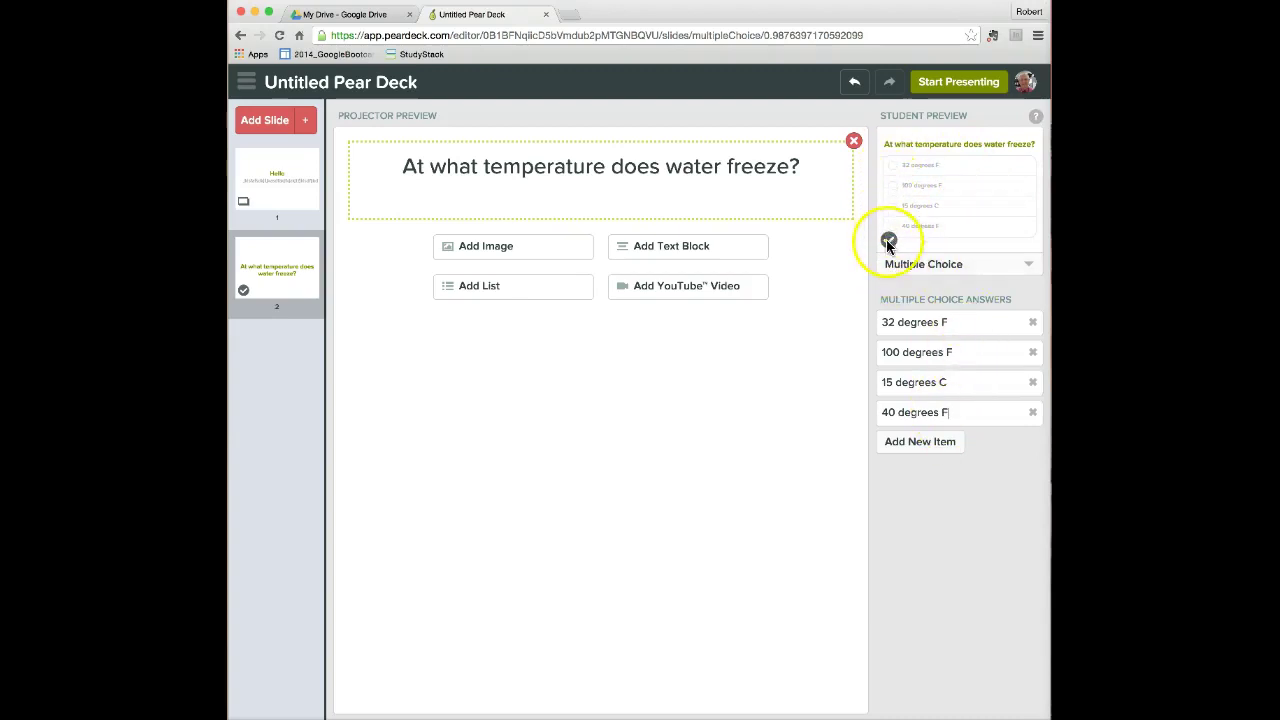
# Step: Add a text-response slide 3 asking 'What is still fuzzy?'
pyautogui.click(307, 121)
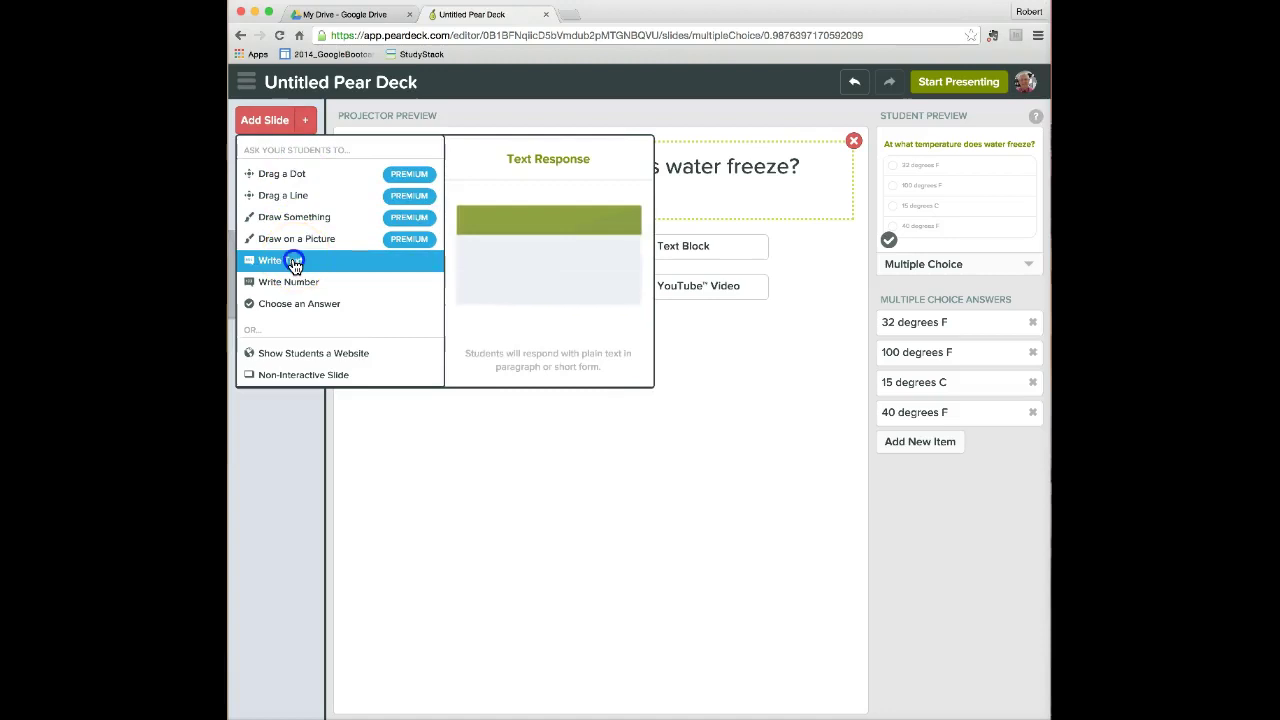
pyautogui.click(296, 263)
pyautogui.click(567, 175)
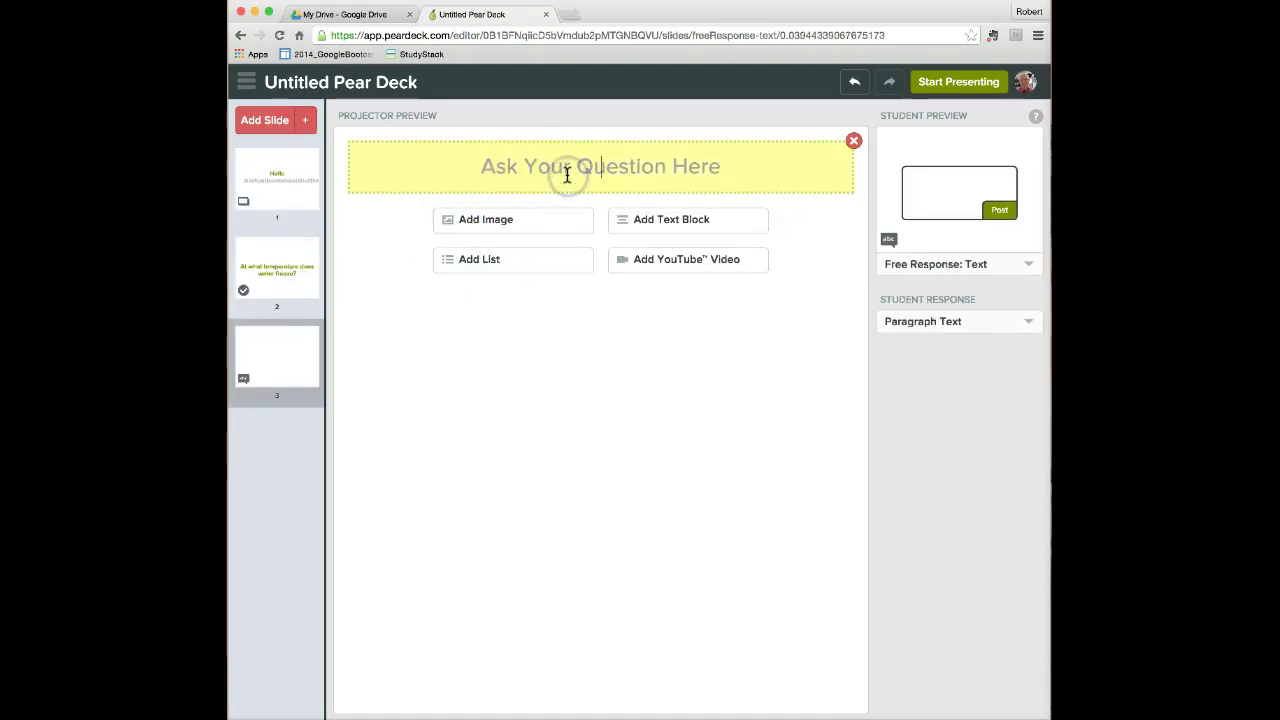
pyautogui.write('What is sti')
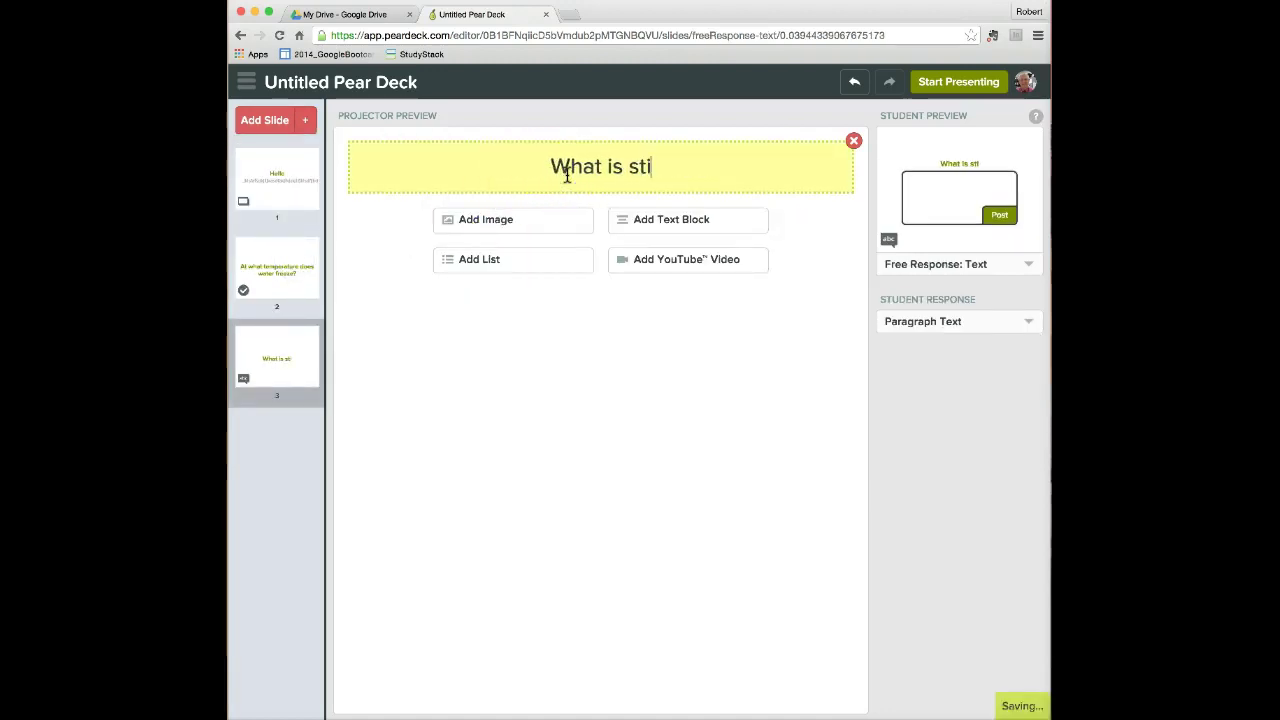
pyautogui.write('ll fuzzy?')
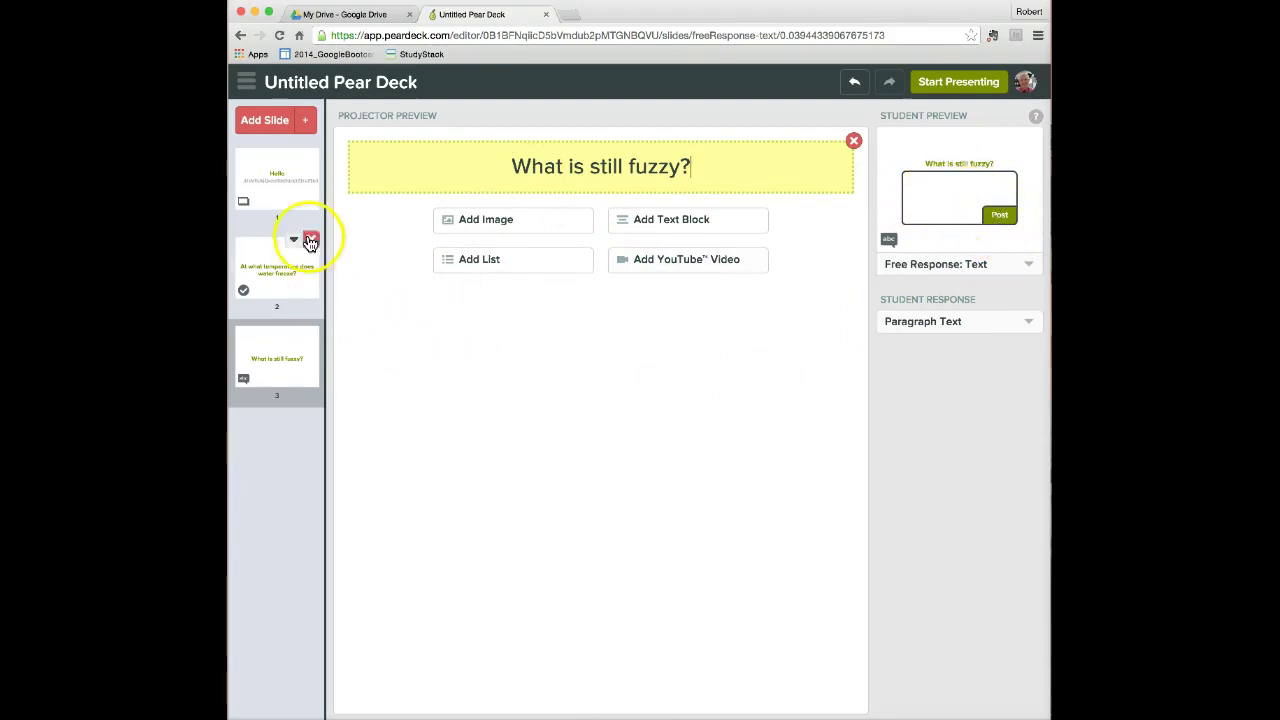
pyautogui.click(305, 121)
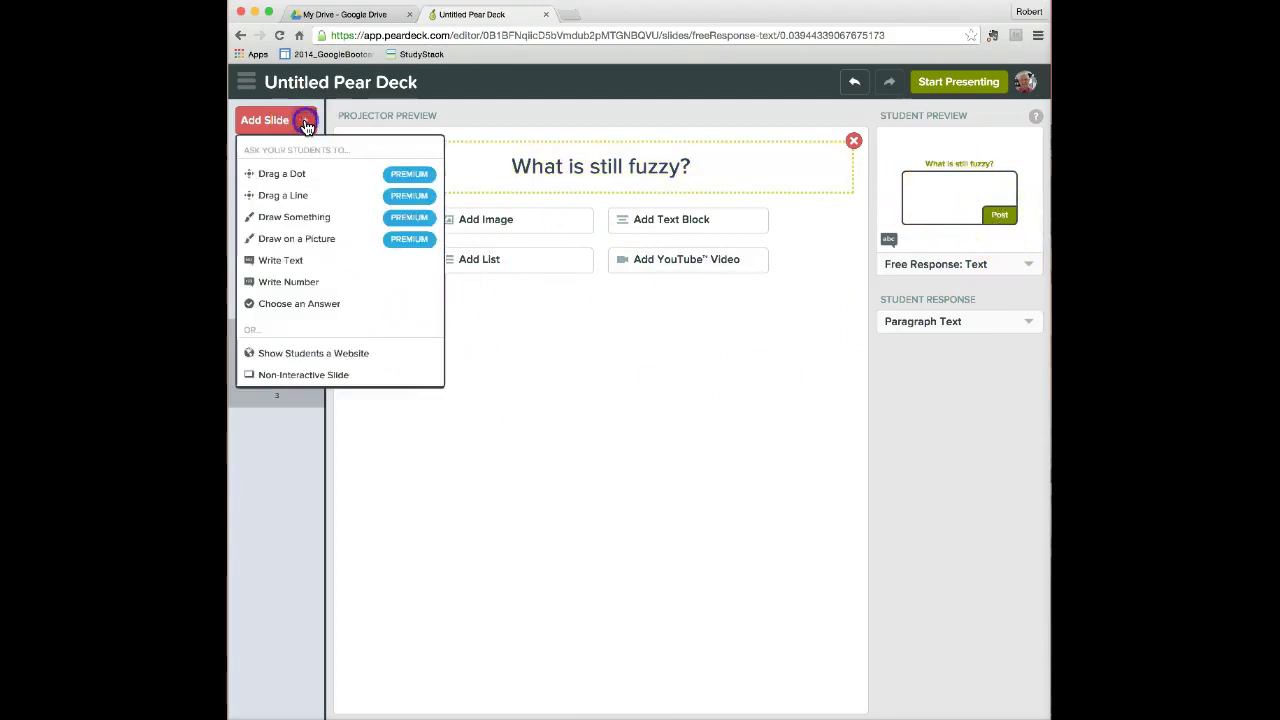
# Step: Add a website slide asking 'Do you think Steve Jobs could manage people?' with a pasted YouTube video
pyautogui.click(311, 355)
pyautogui.click(591, 166)
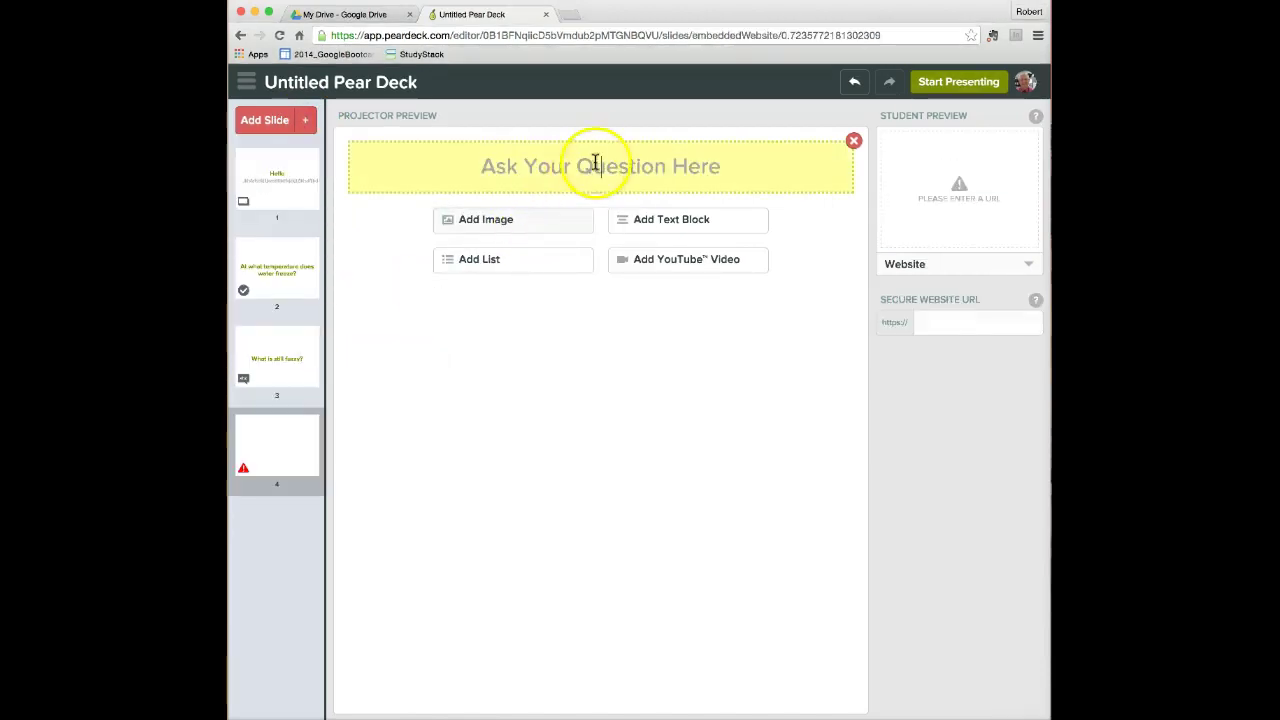
pyautogui.write('Do')
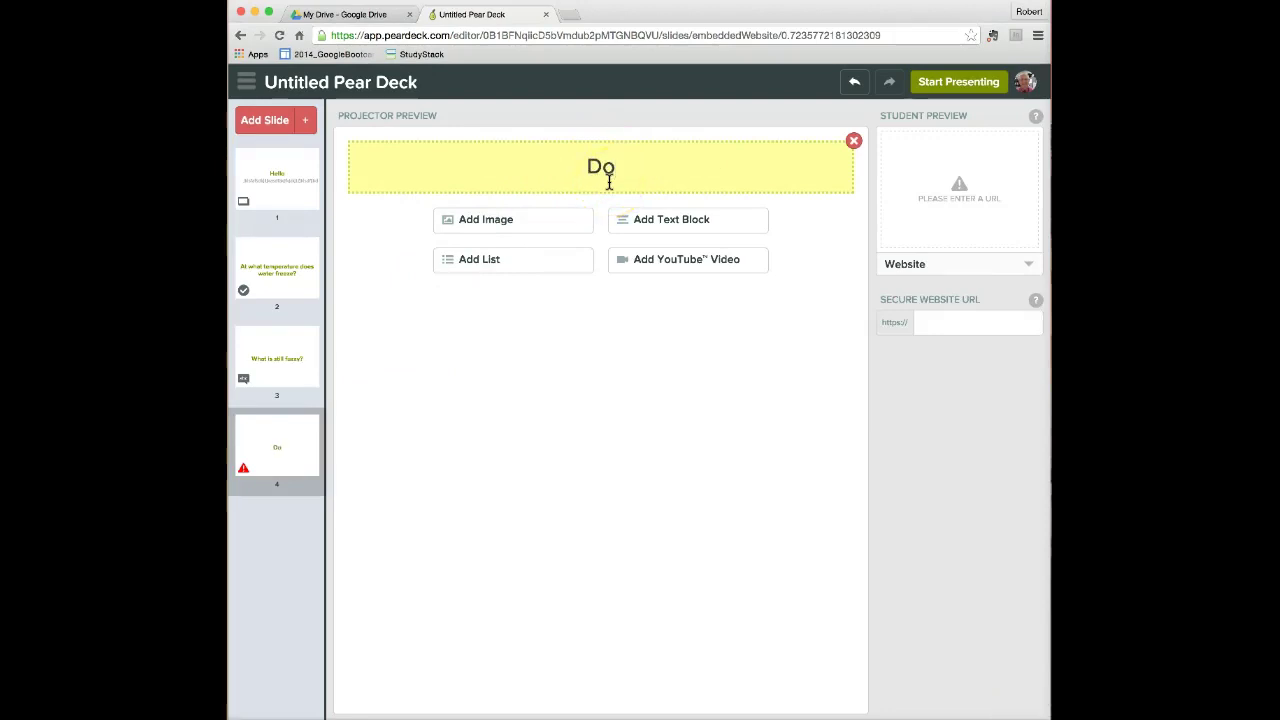
pyautogui.write(' you think S')
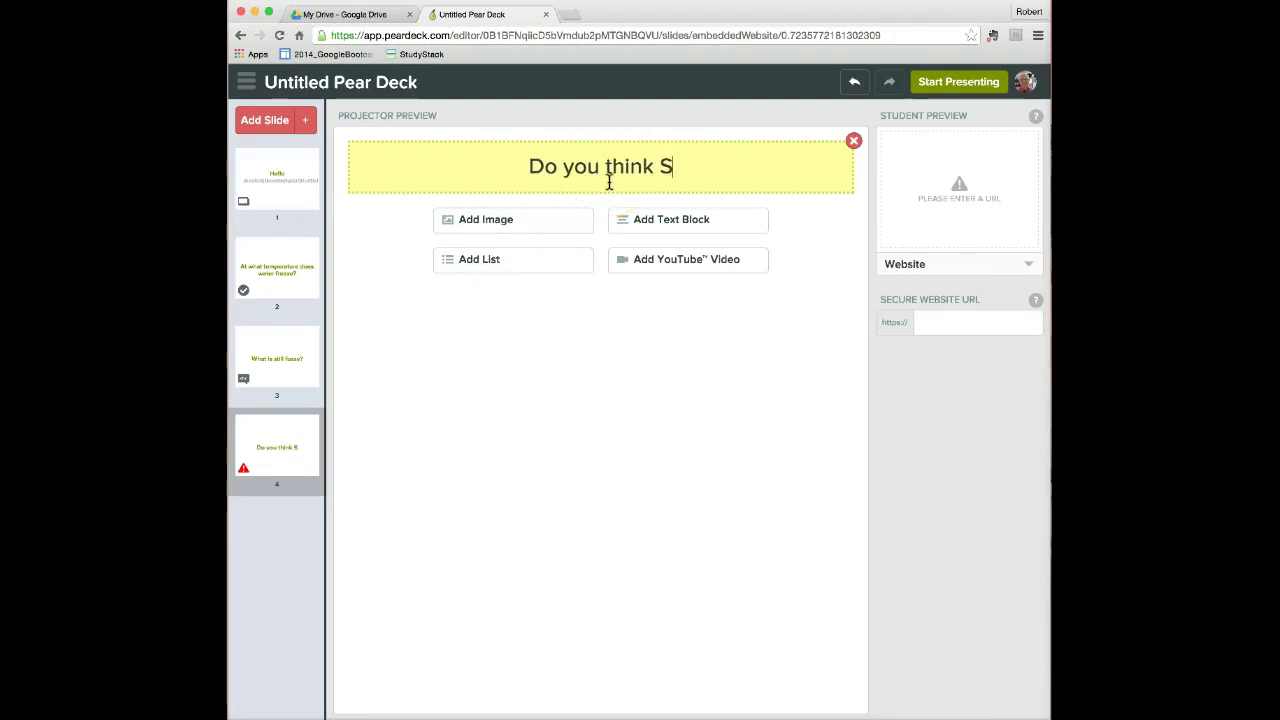
pyautogui.write('teve Jobs can manag')
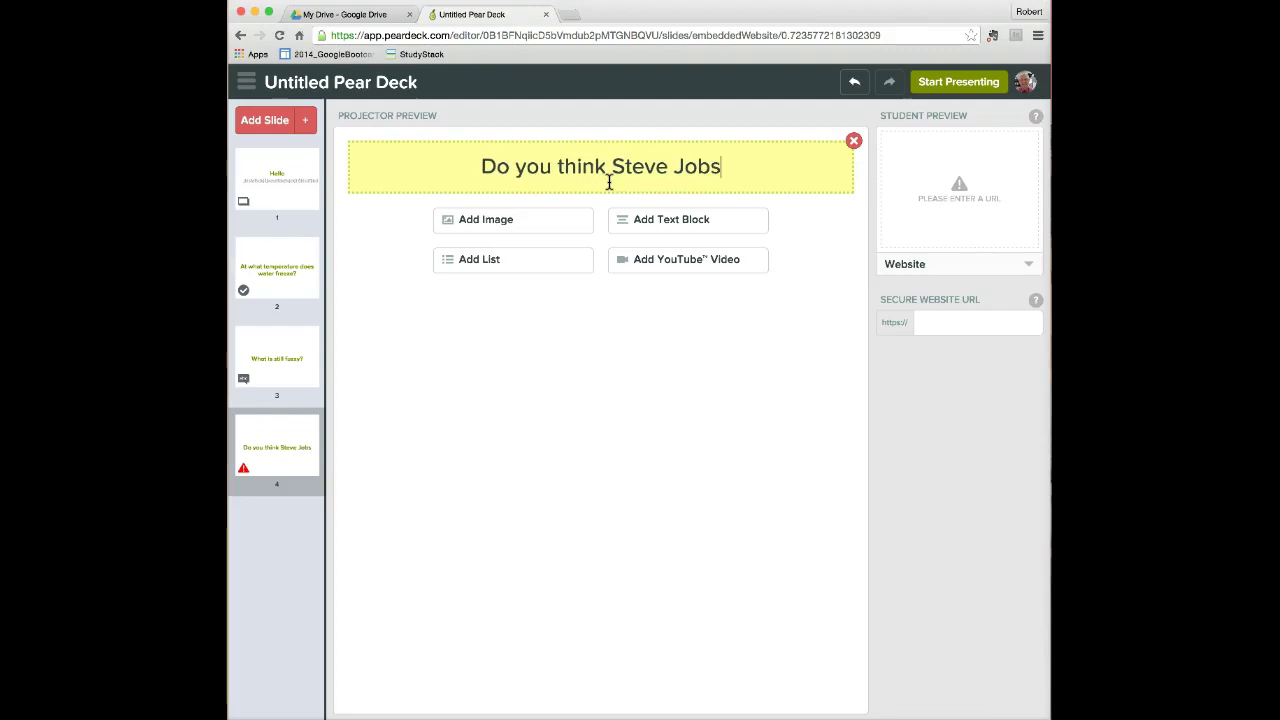
pyautogui.press('BackSpace')
pyautogui.press('BackSpace')
pyautogui.press('BackSpace')
pyautogui.press('BackSpace')
pyautogui.press('BackSpace')
pyautogui.press('BackSpace')
pyautogui.press('BackSpace')
pyautogui.press('BackSpace')
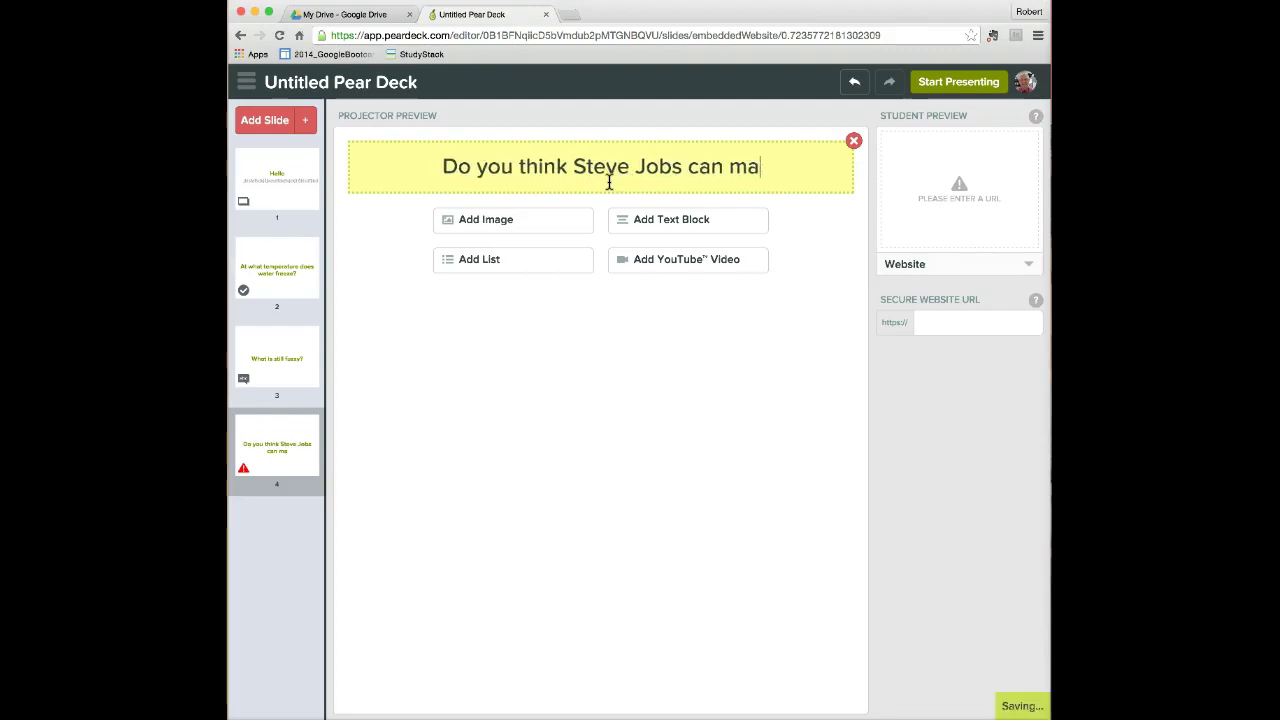
pyautogui.write('ou')
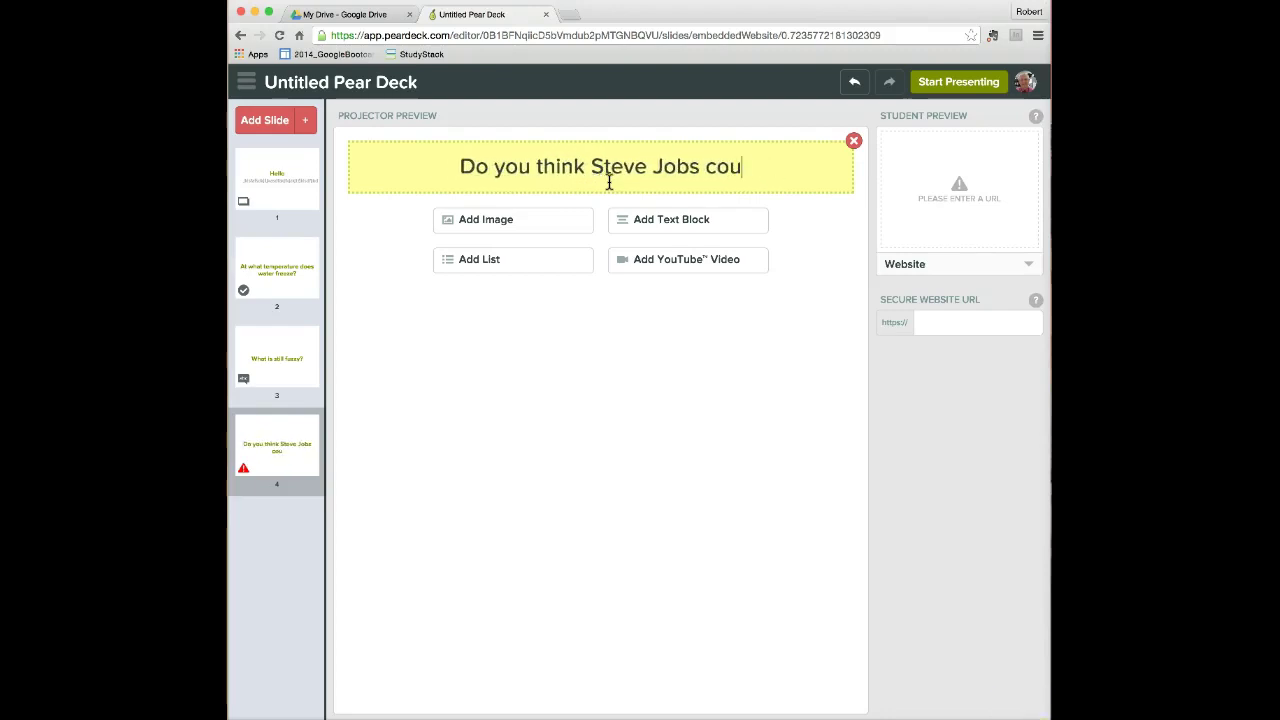
pyautogui.write('ld manage people?')
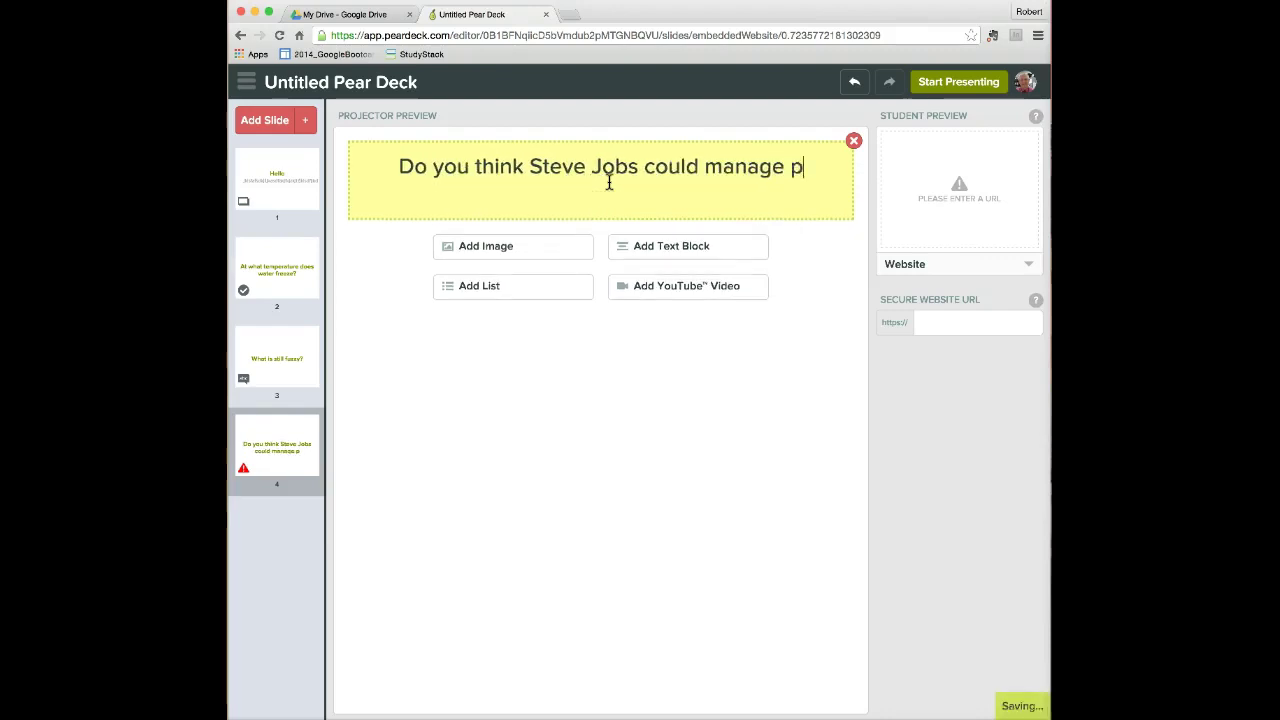
pyautogui.click(690, 287)
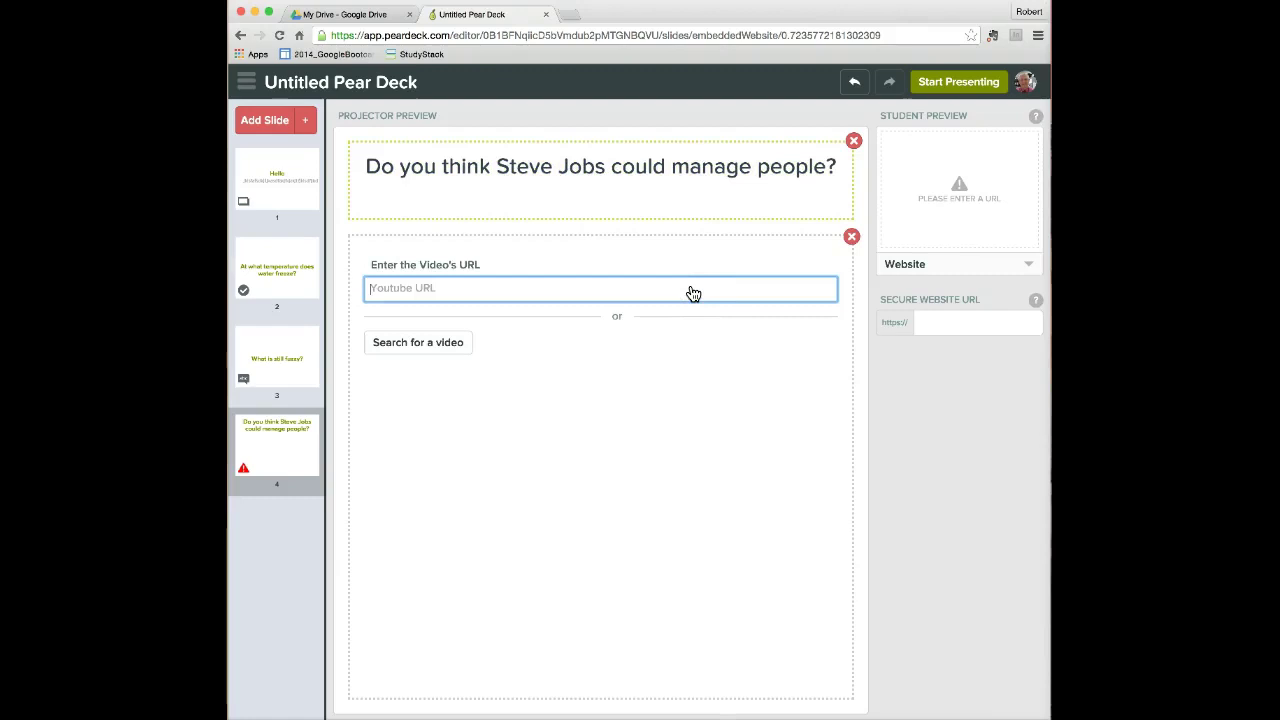
pyautogui.press('super+v')
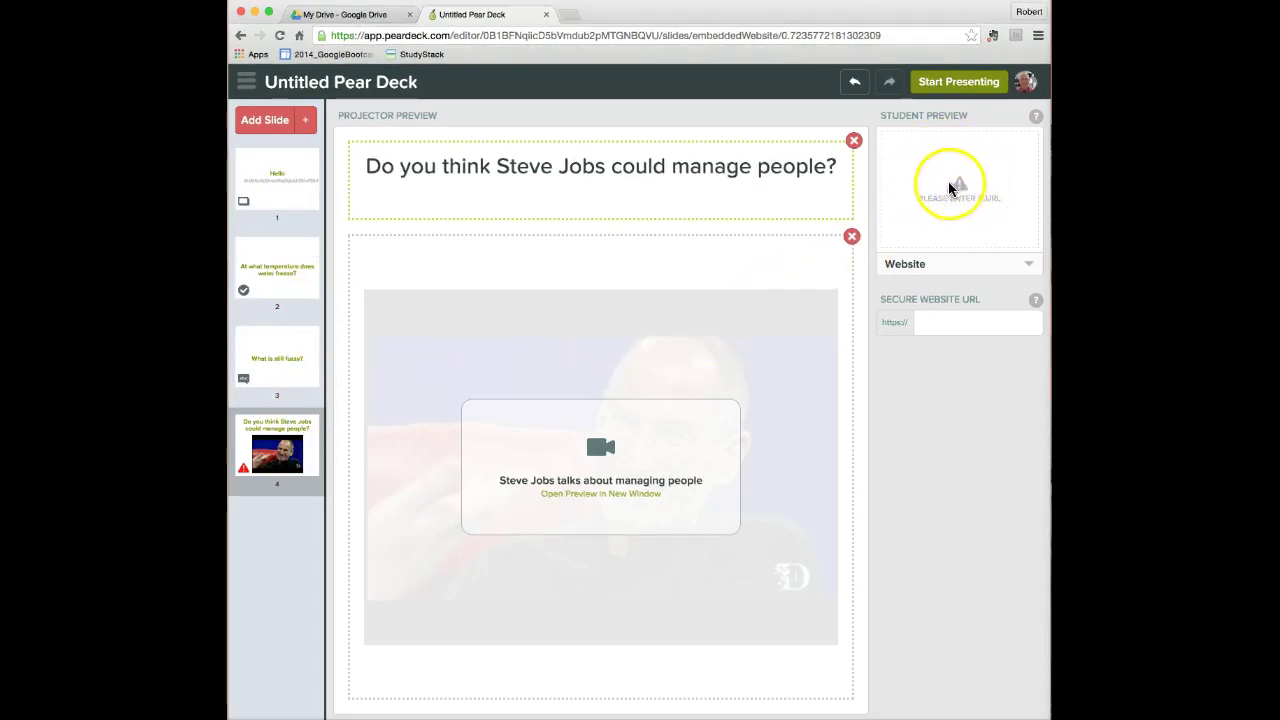
pyautogui.moveTo(307, 347)
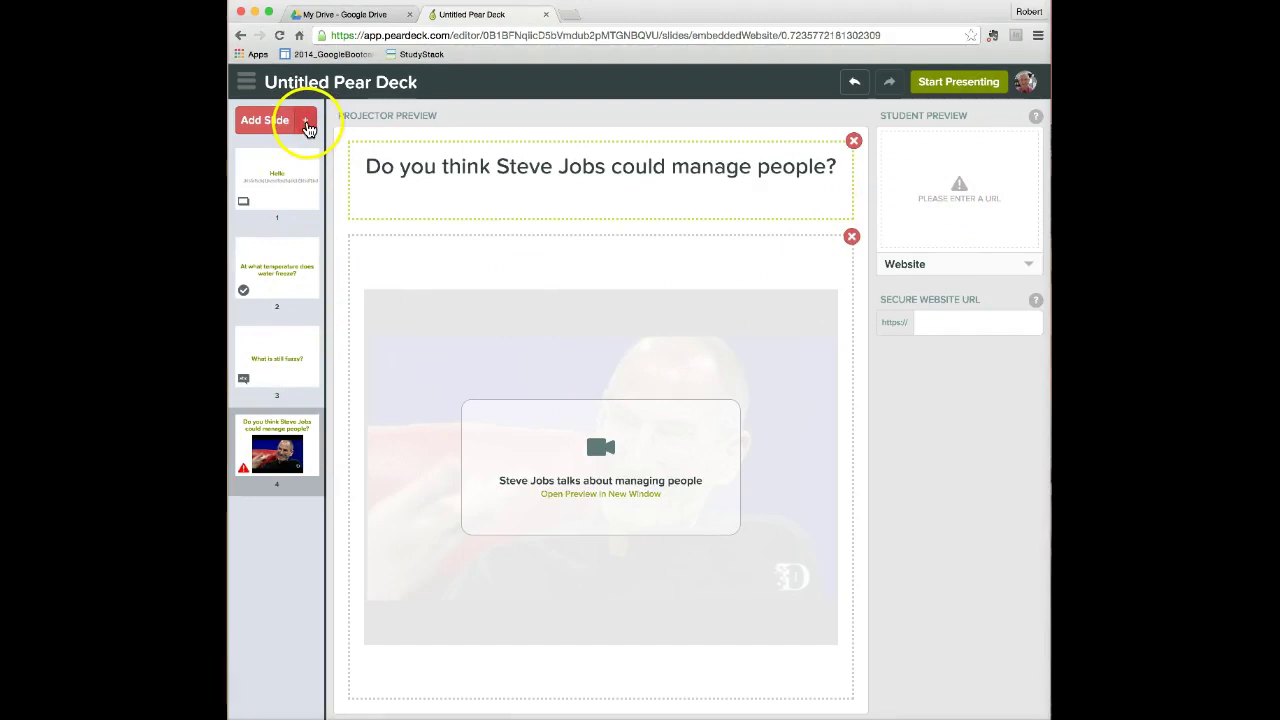
pyautogui.moveTo(314, 415)
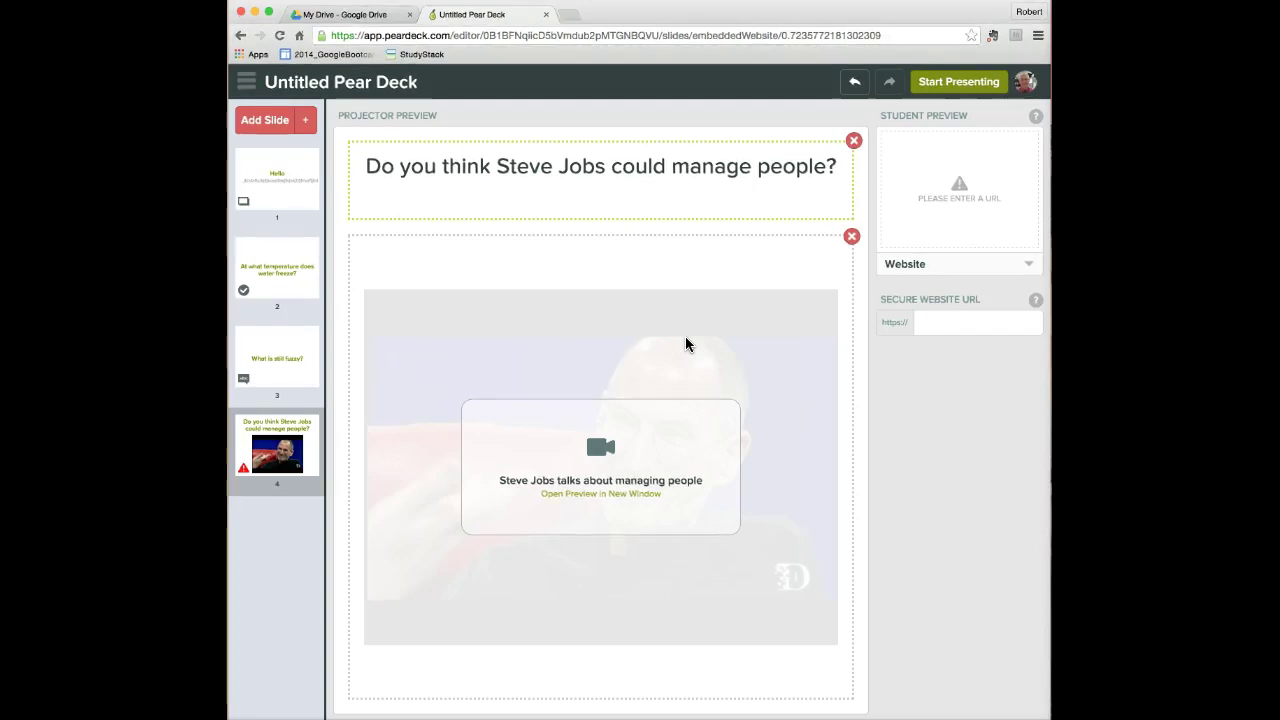
# Step: Rename the Untitled Pear Deck to 'Test for Steve Jobs'
pyautogui.click(403, 83)
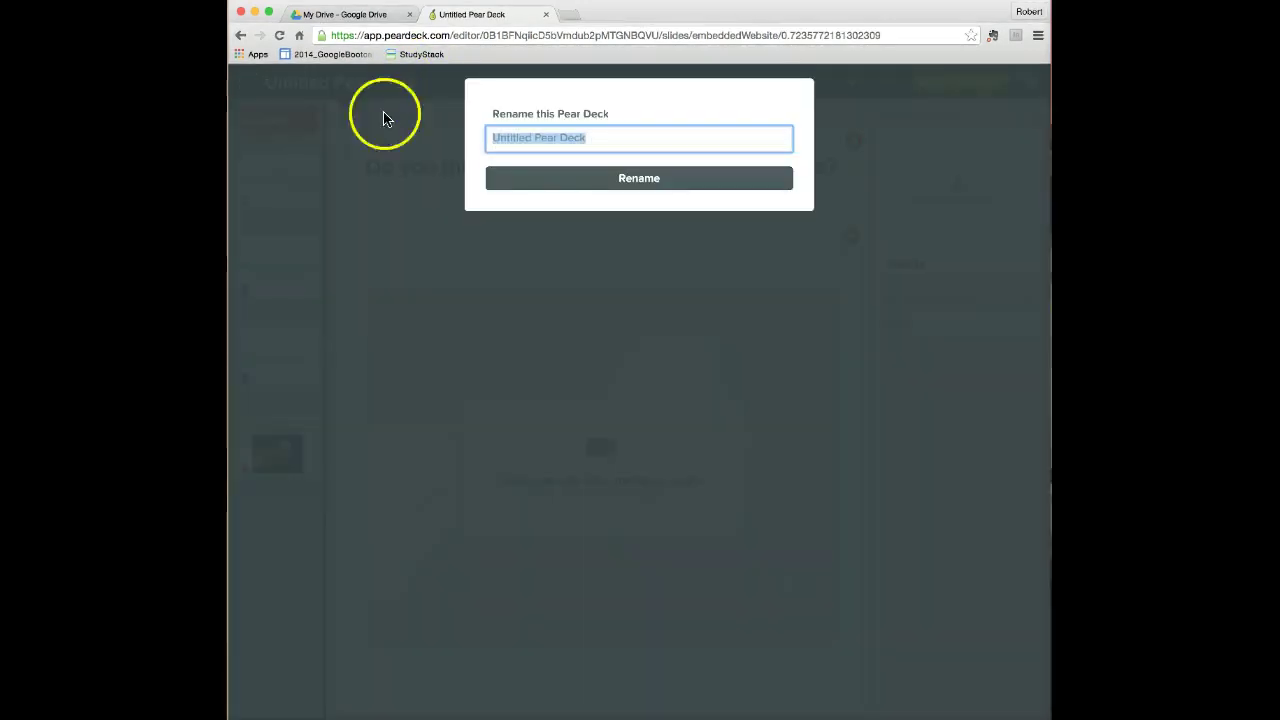
pyautogui.write('Test for Steve Jobs')
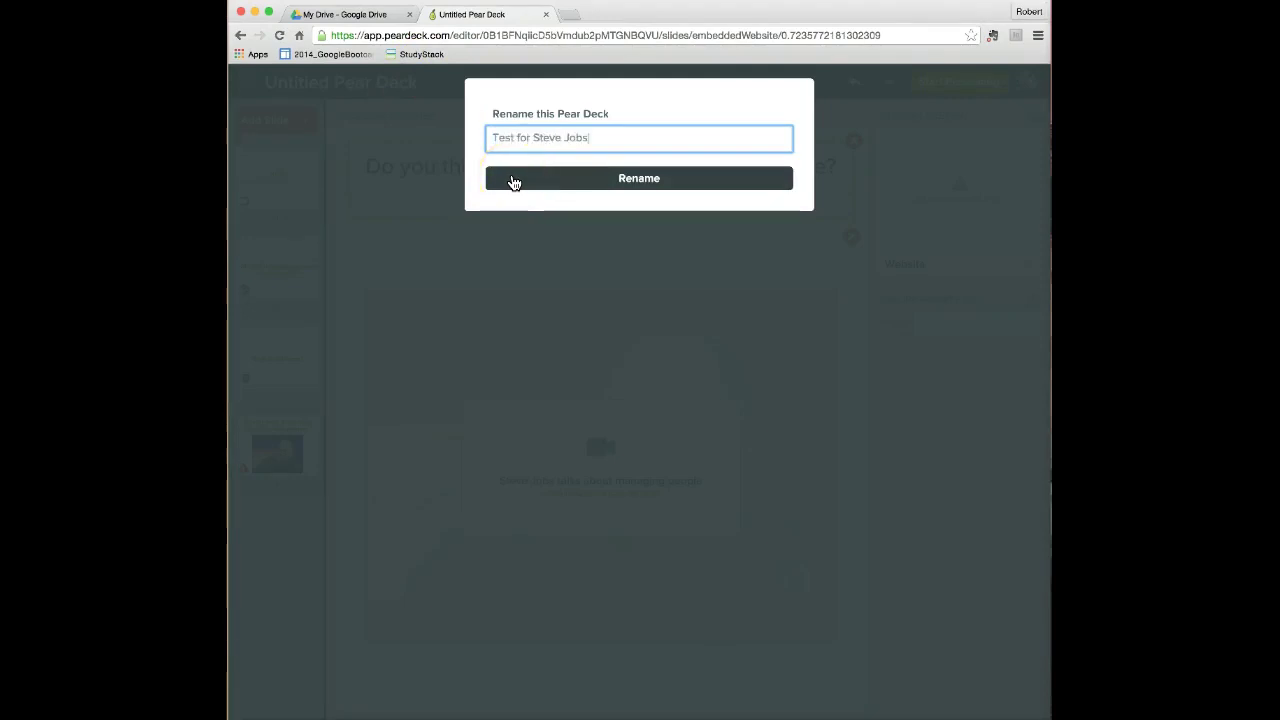
pyautogui.click(625, 186)
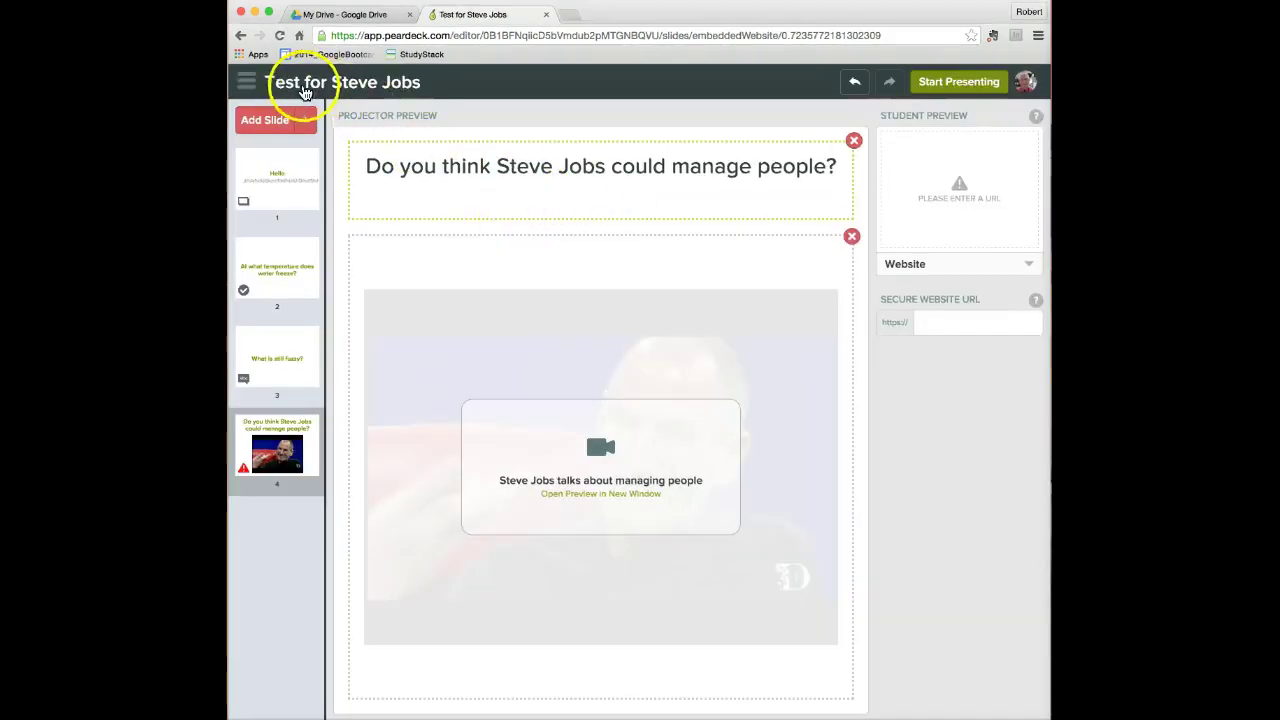
pyautogui.click(250, 84)
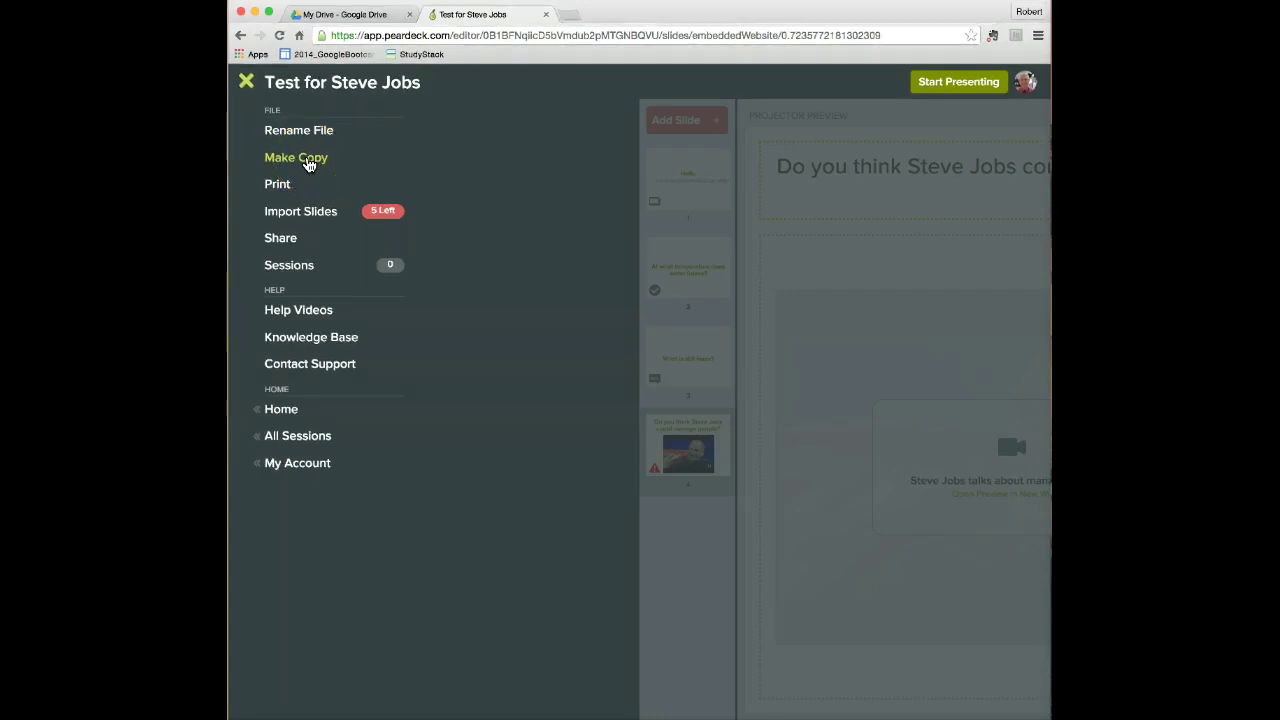
pyautogui.click(246, 82)
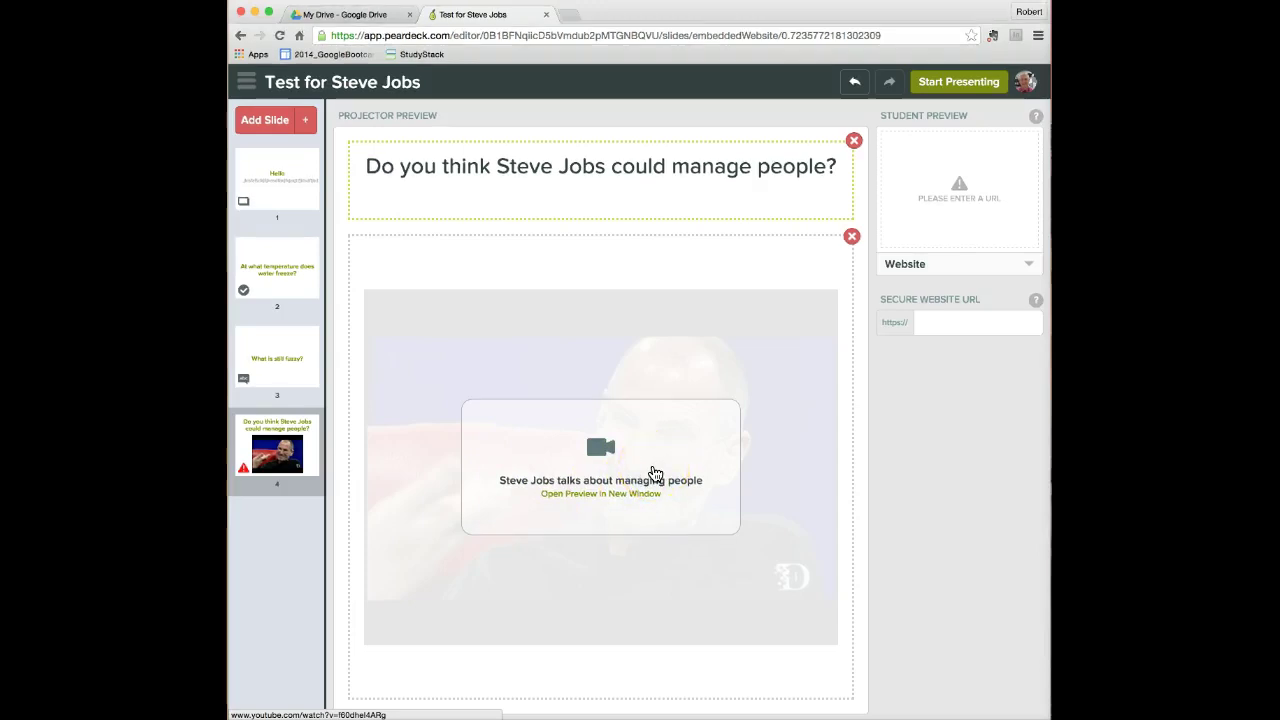
pyautogui.click(674, 195)
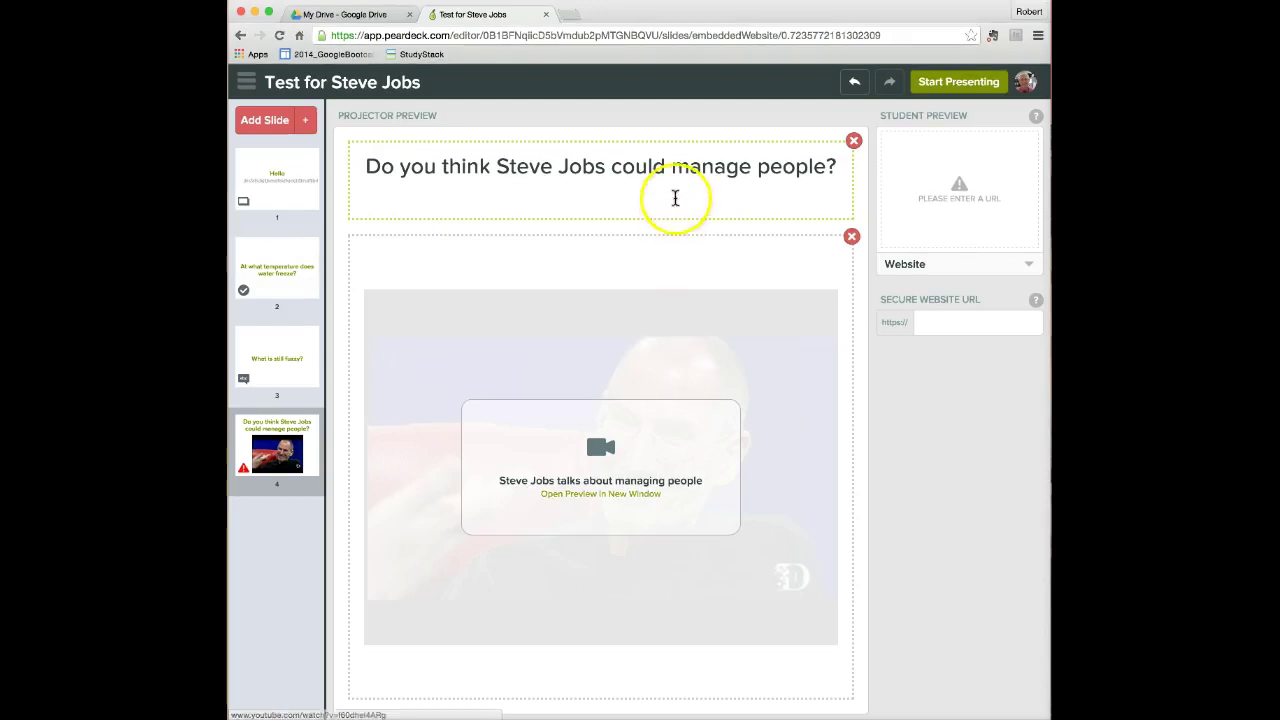